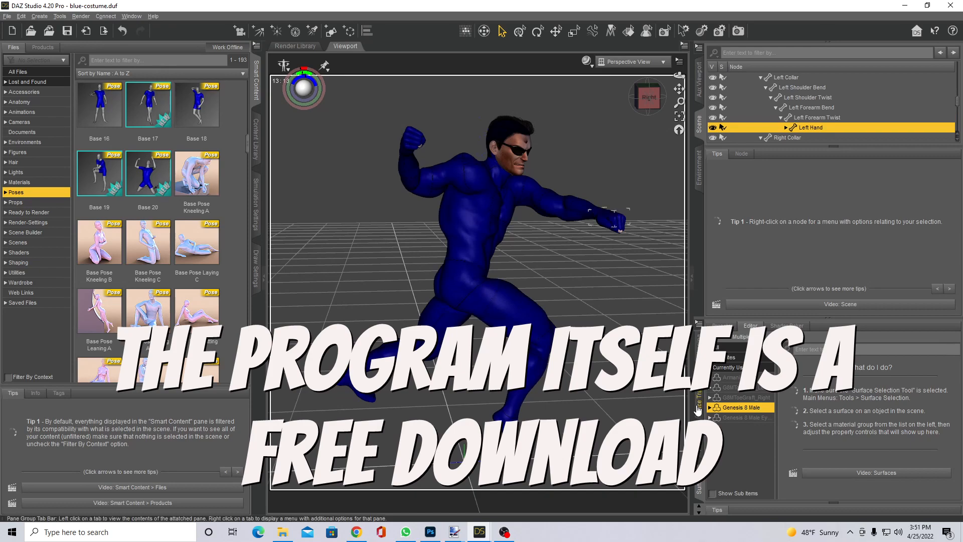
Show the posing controls for the figure's left hand.
click(722, 326)
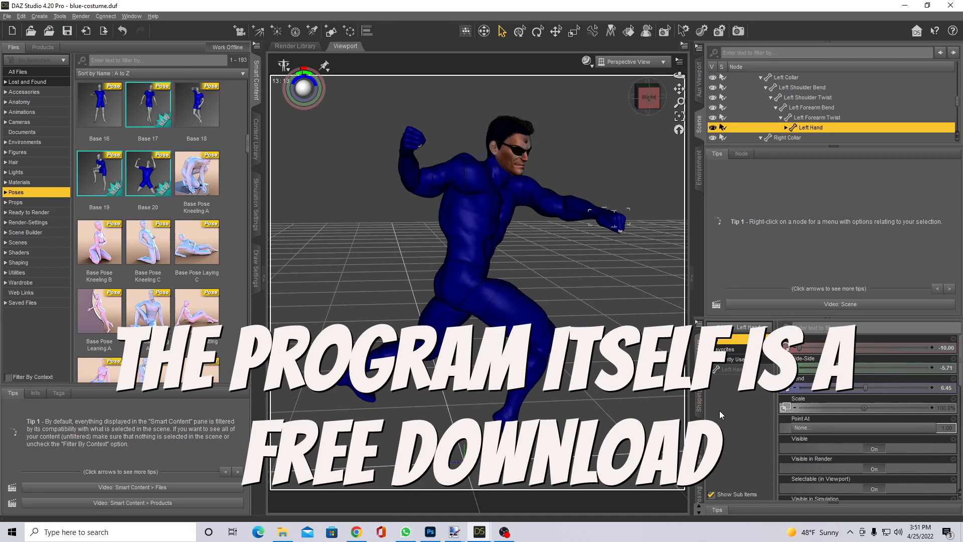
click(699, 401)
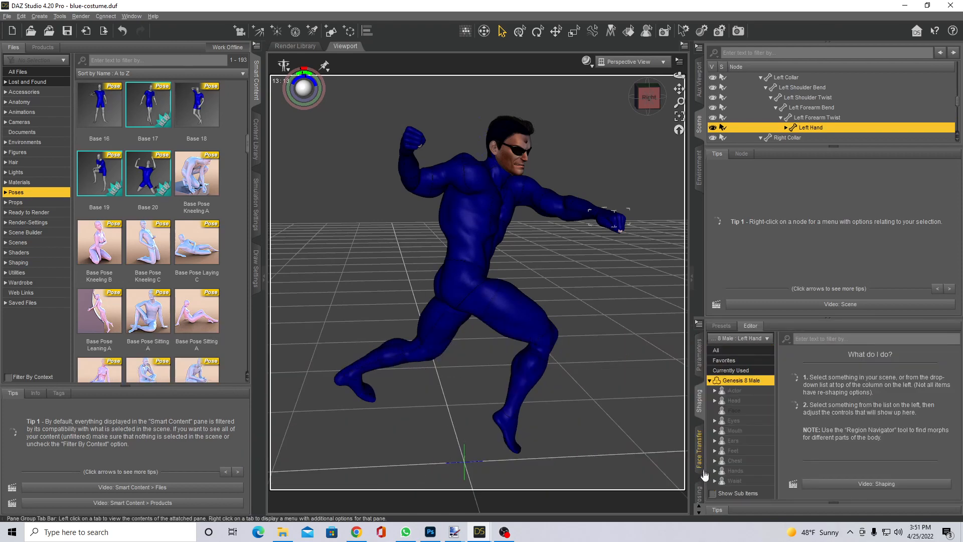
click(700, 441)
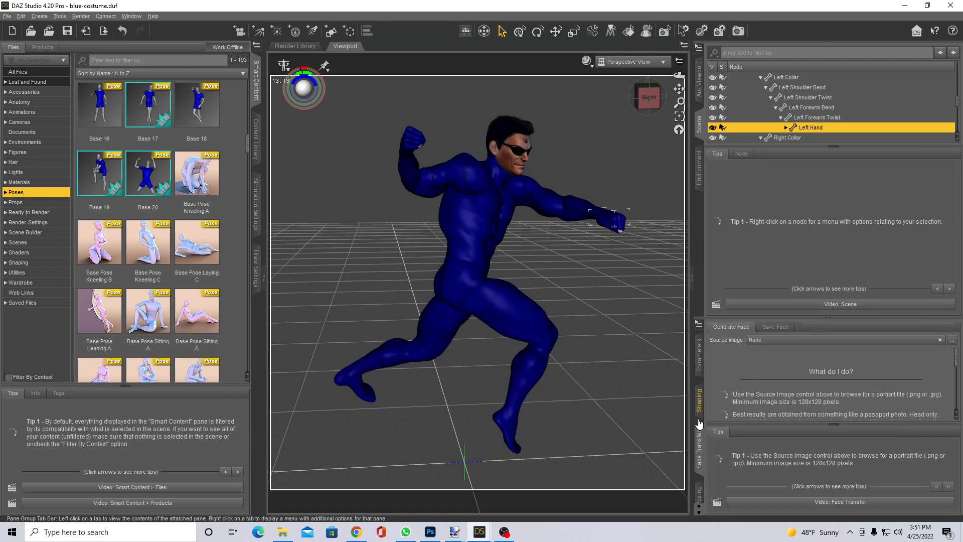
click(701, 513)
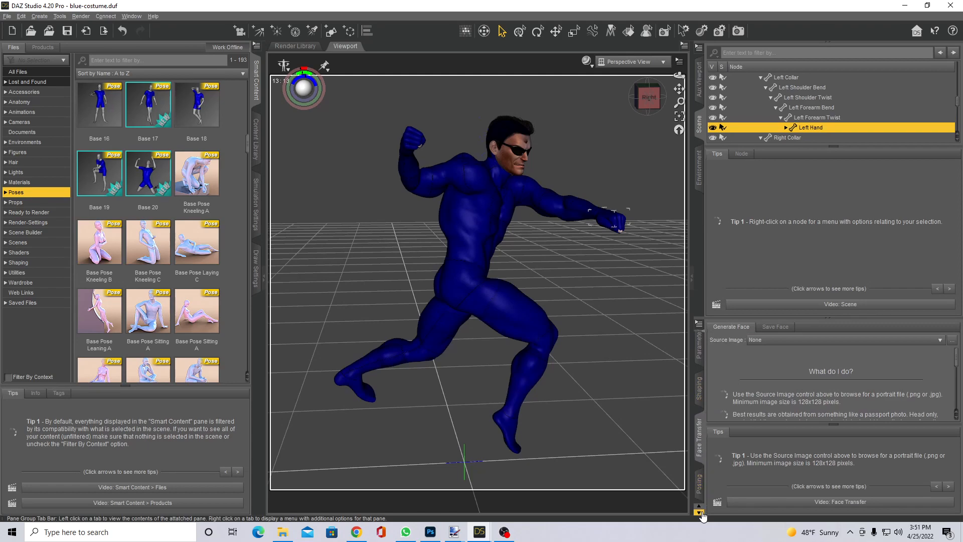
click(699, 484)
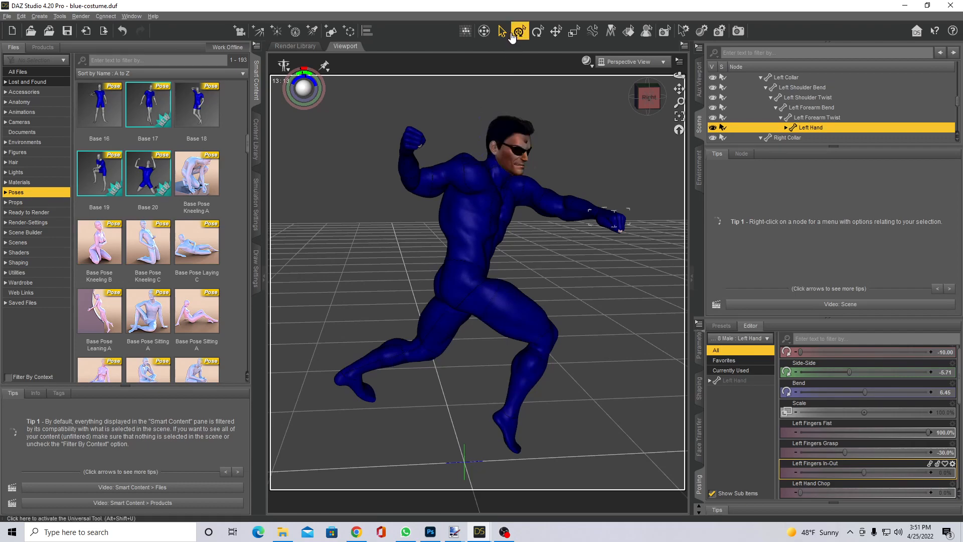
Pose the figure's left shoulder bend with Front-Back at -63.98, Bend at 36.33 and Twist at 17.93.
click(546, 201)
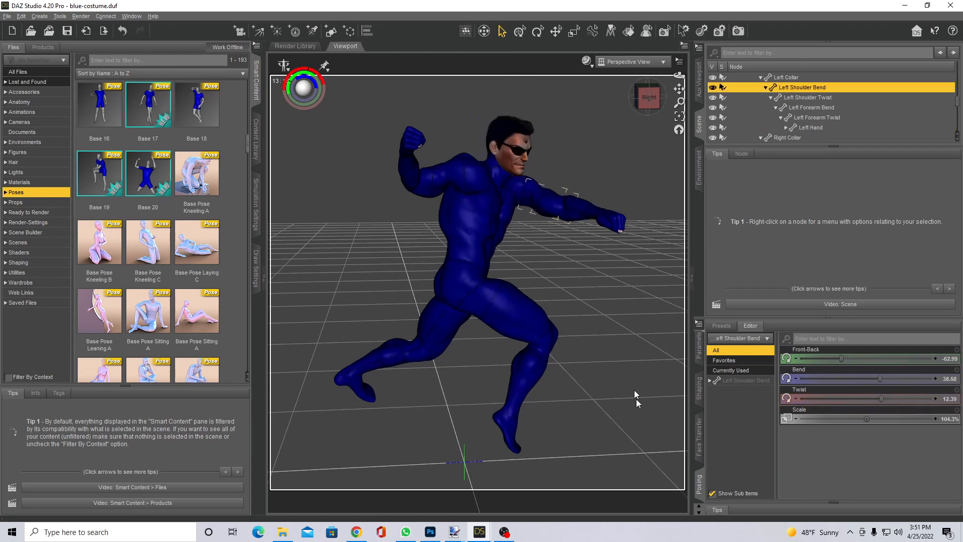
drag(842, 359, 841, 359)
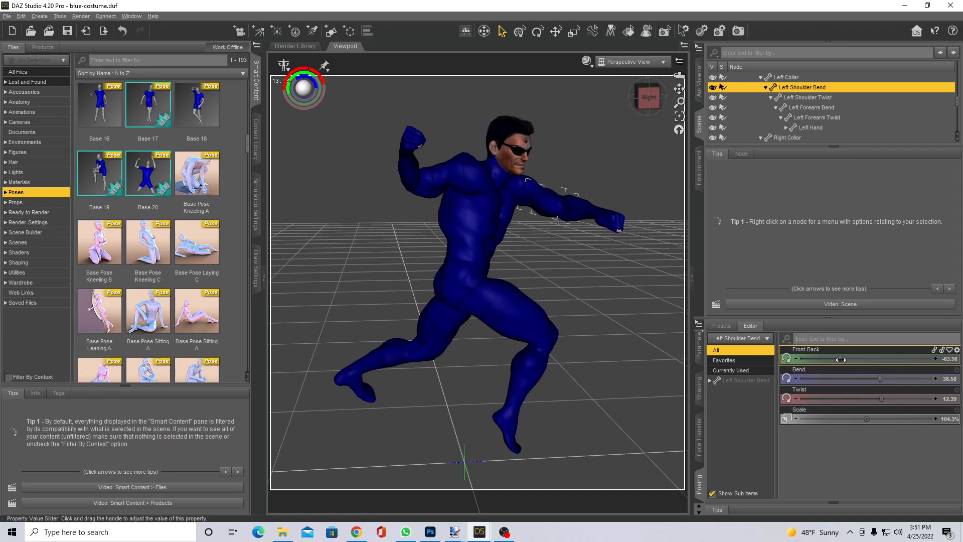
drag(880, 379, 878, 378)
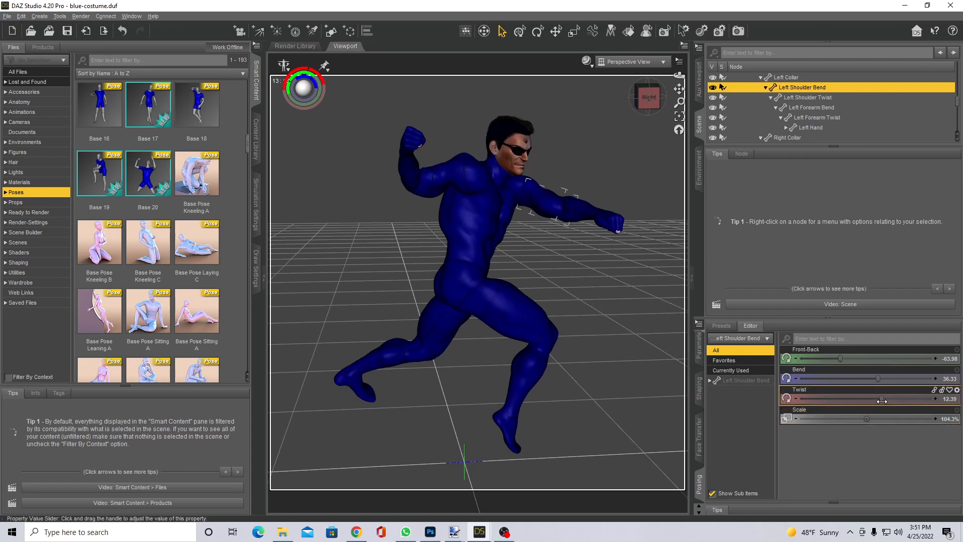
drag(883, 401, 885, 401)
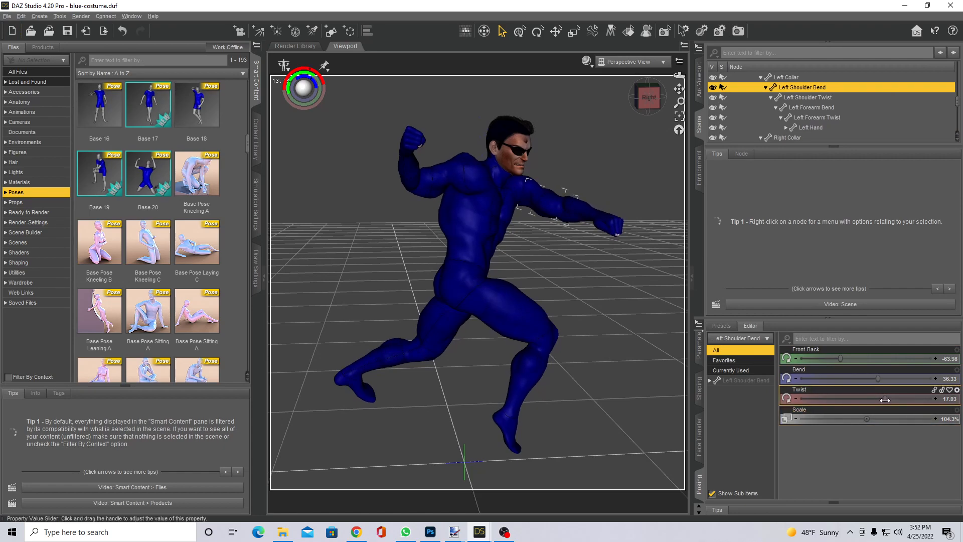
Set the Bend of the figure's right thigh to -59.89.
click(490, 252)
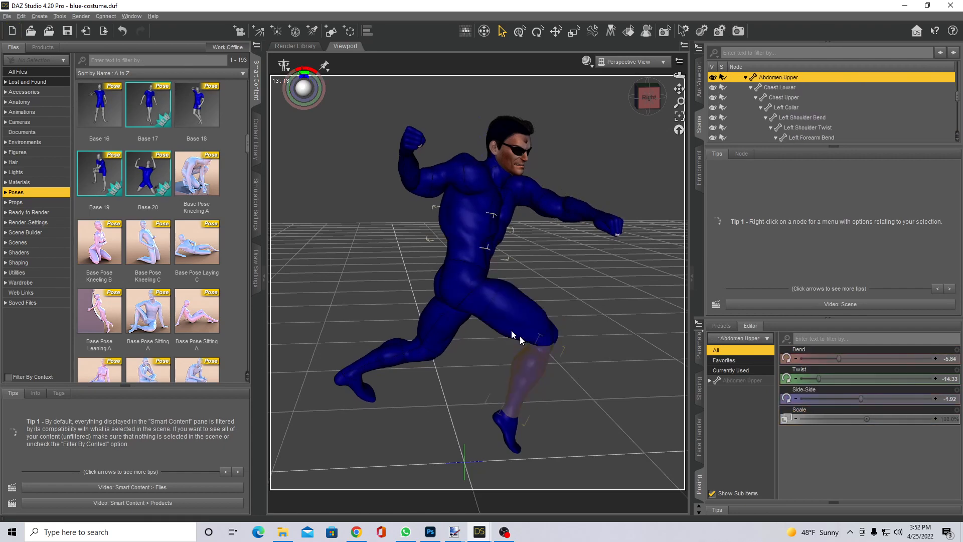
click(490, 311)
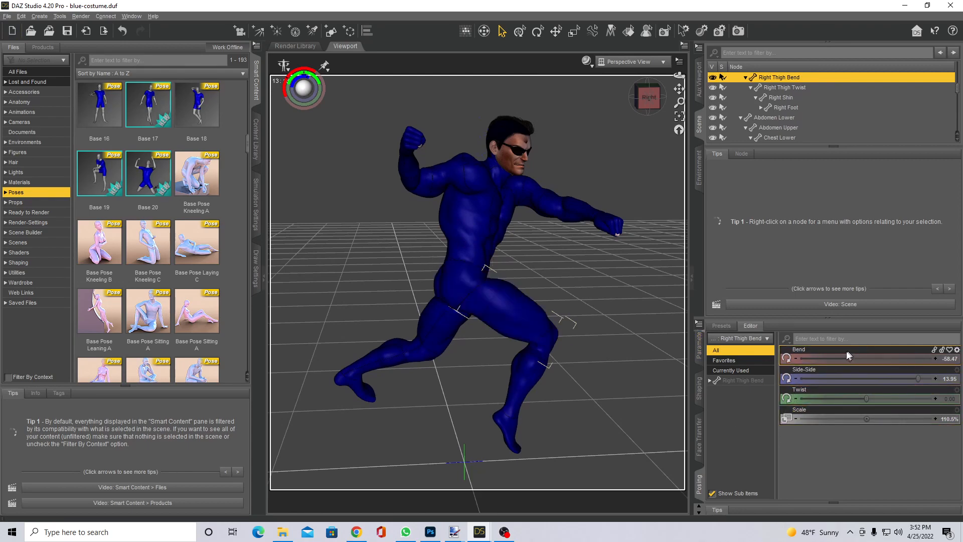
drag(851, 359, 849, 361)
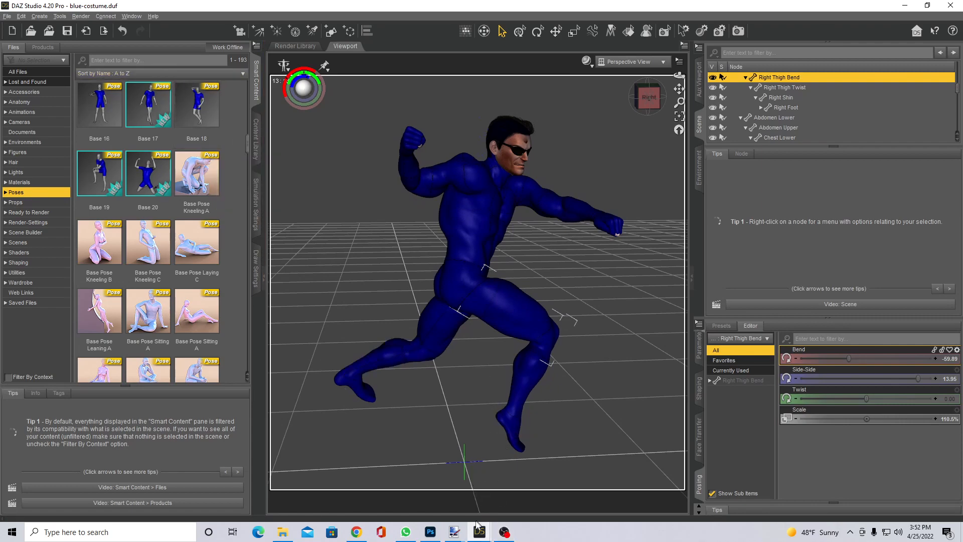
Save the finished render as father in PNG format in the renders2 folder, replacing the existing file.
mouse_move(486, 533)
click(534, 509)
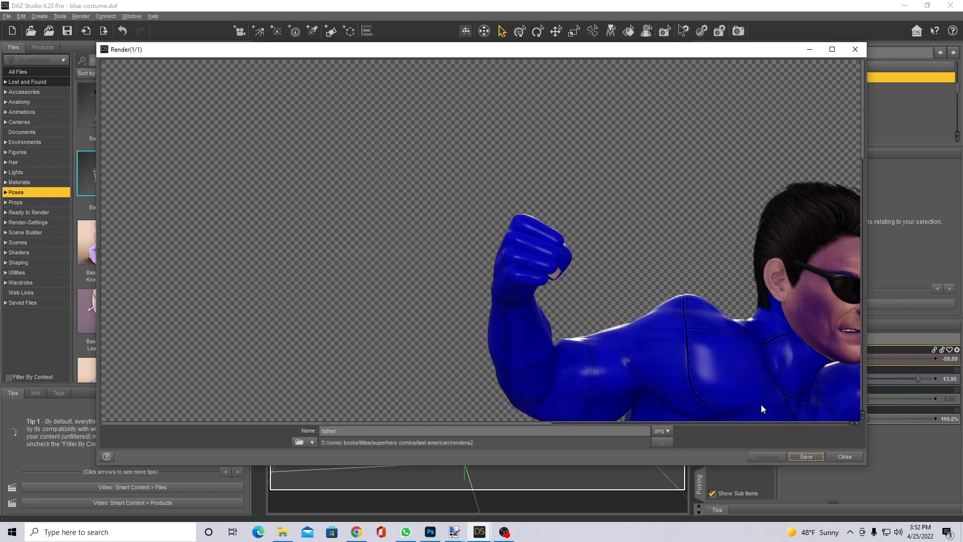
click(803, 457)
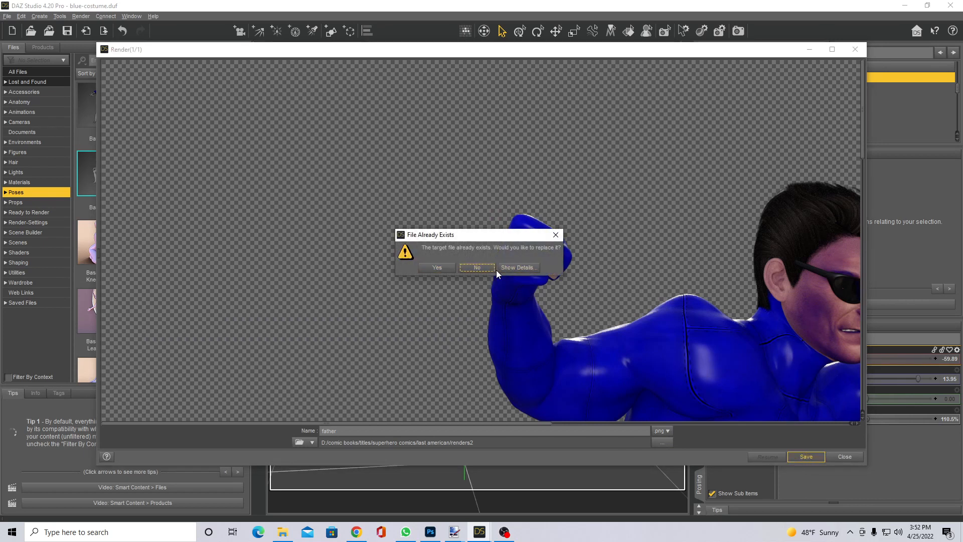
click(449, 272)
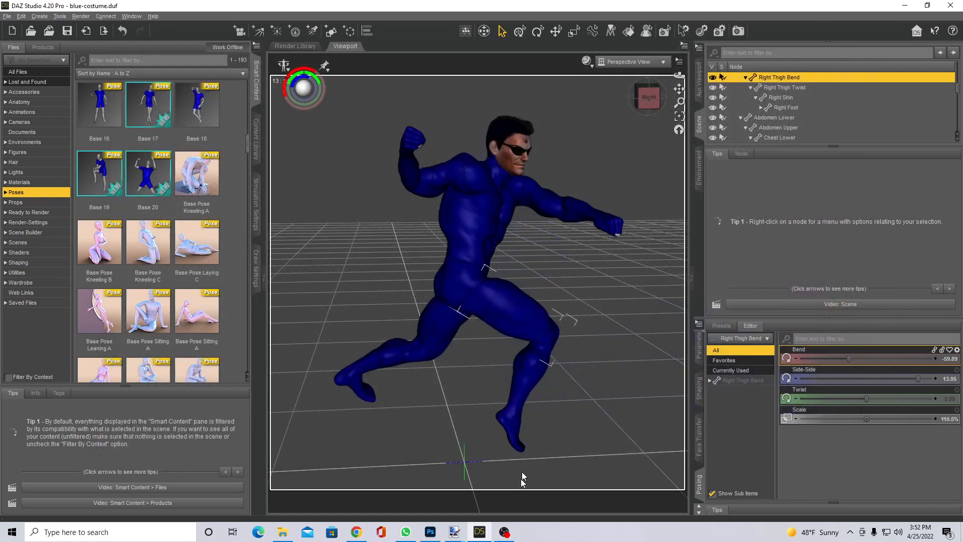
Switch to punching panel.pdn in paint.net and examine the inked and coloured punching figures up close and as a whole.
right_click(459, 534)
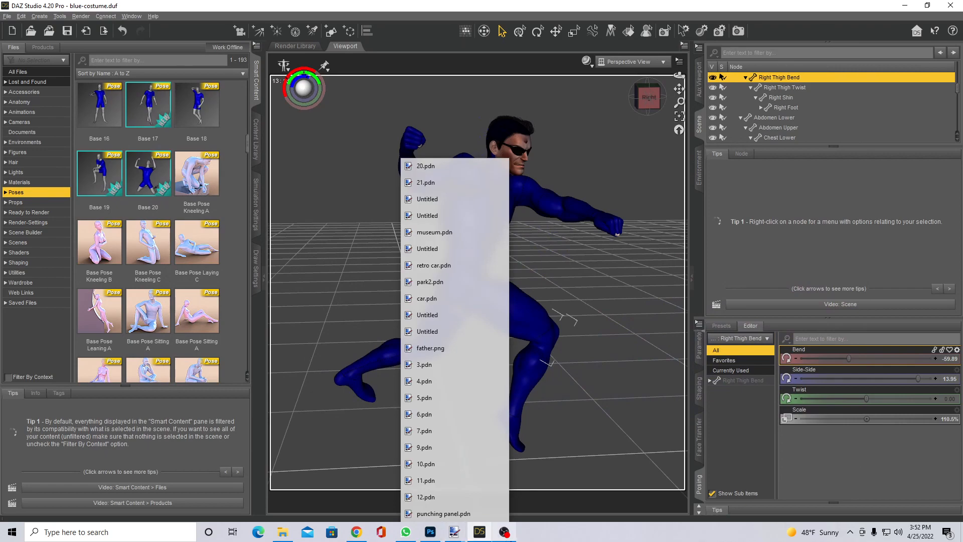
right_click(454, 533)
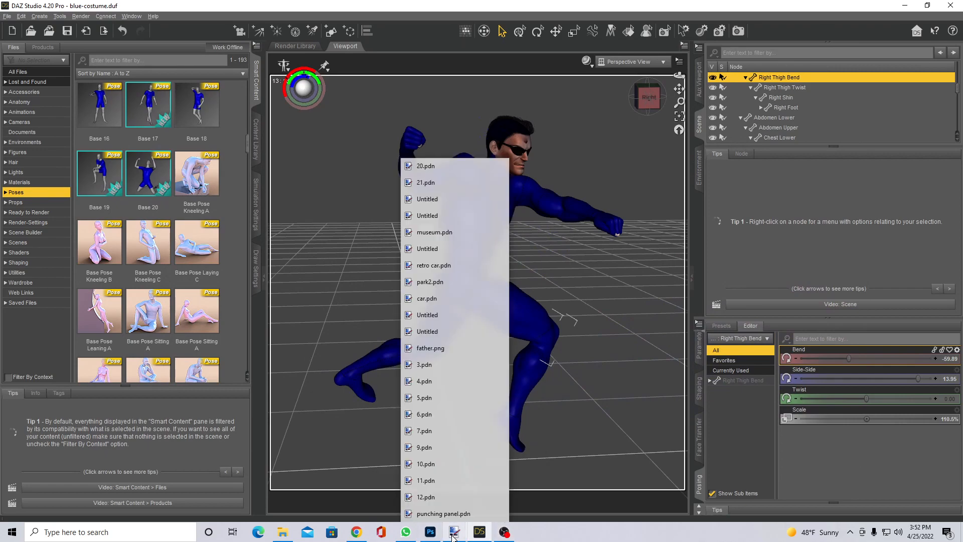
click(444, 513)
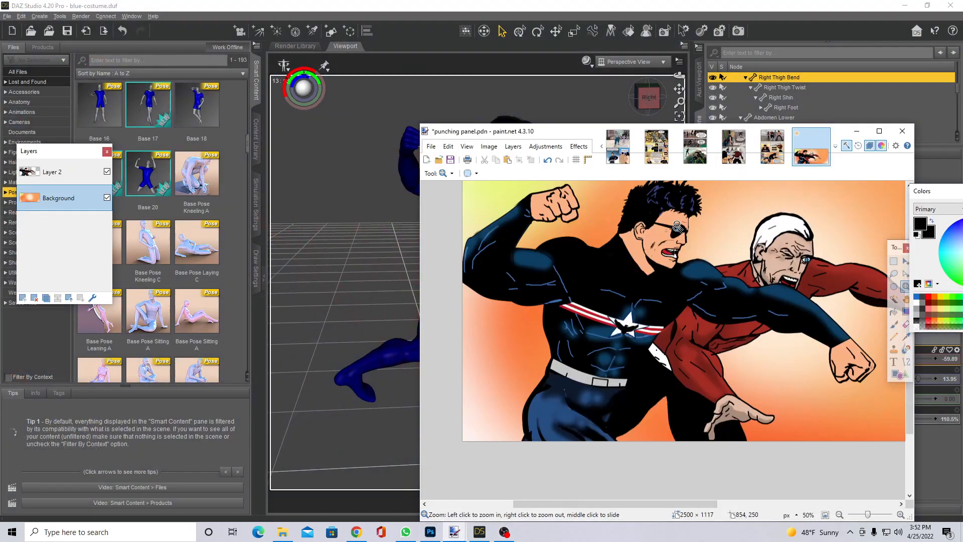
click(631, 290)
click(632, 292)
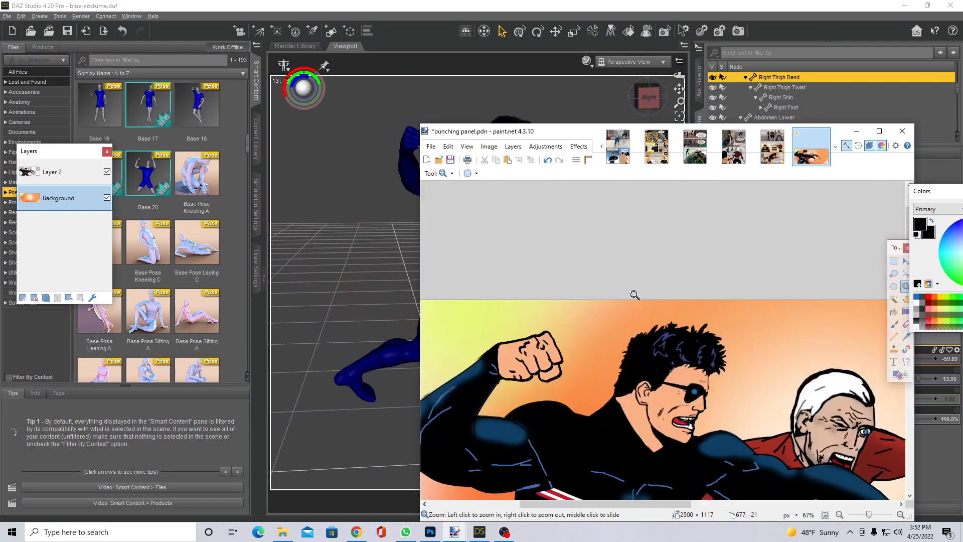
right_click(634, 295)
right_click(649, 393)
right_click(648, 391)
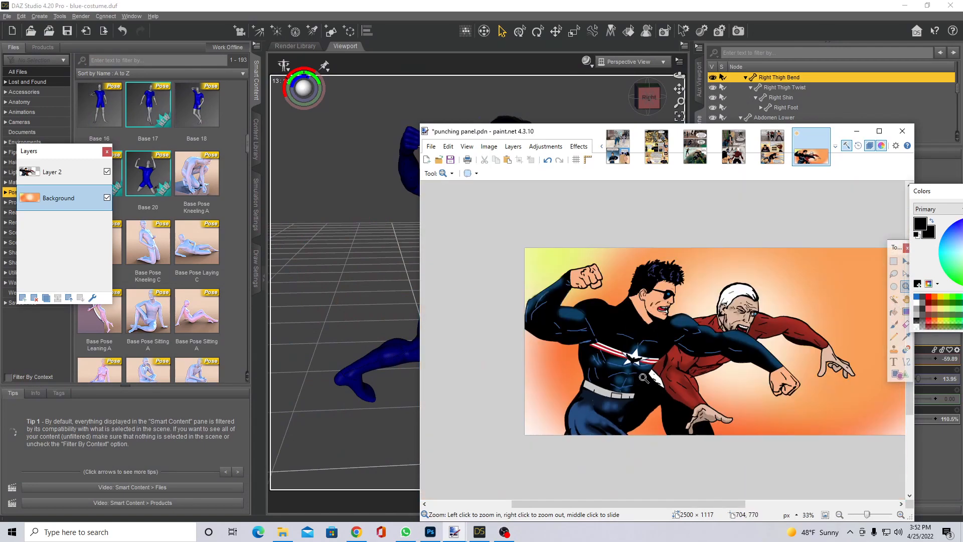
drag(565, 127, 566, 85)
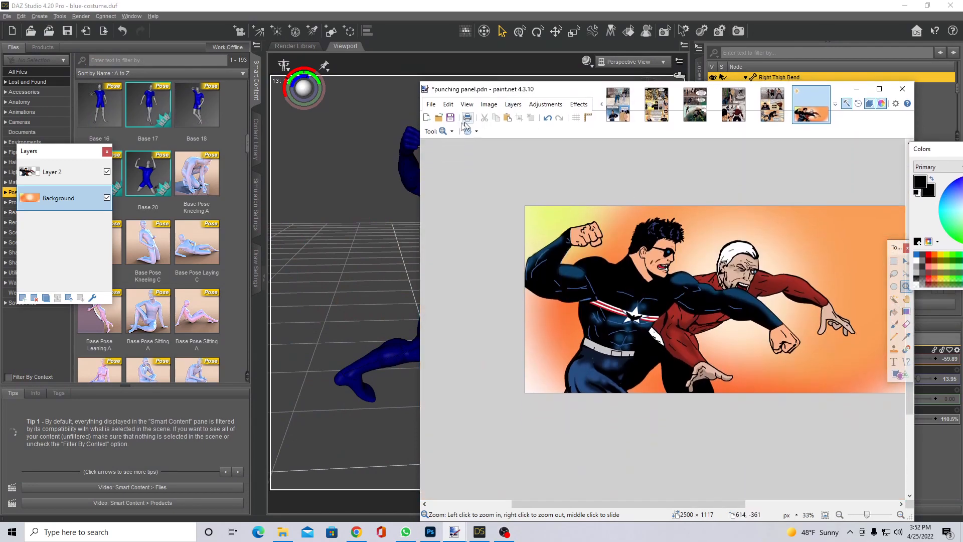
Open the father render from the last american\renders2 folder in paint.net.
click(440, 119)
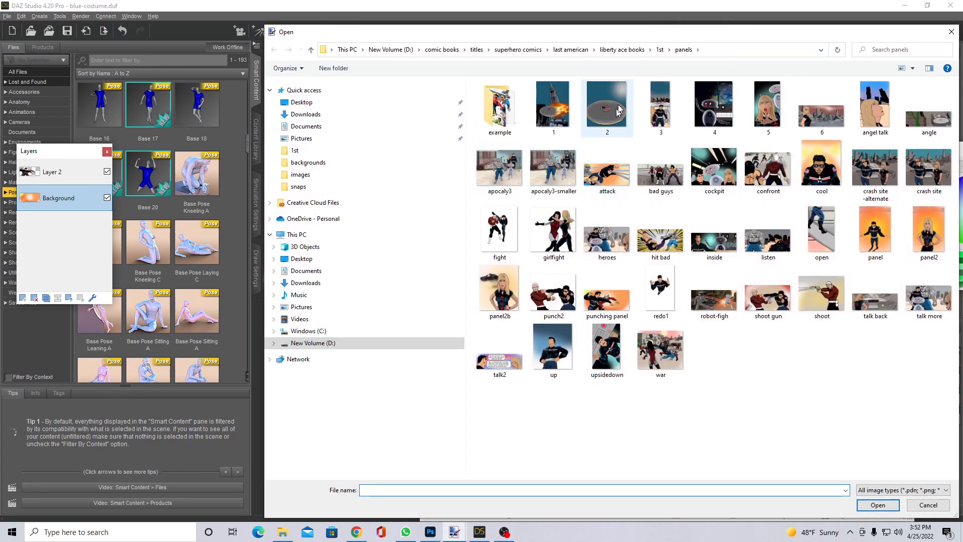
click(635, 50)
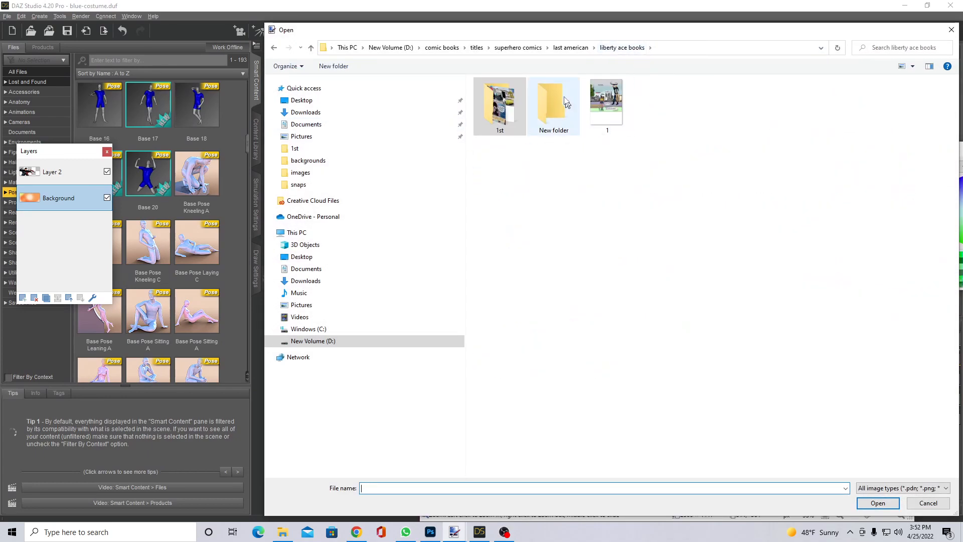
click(572, 48)
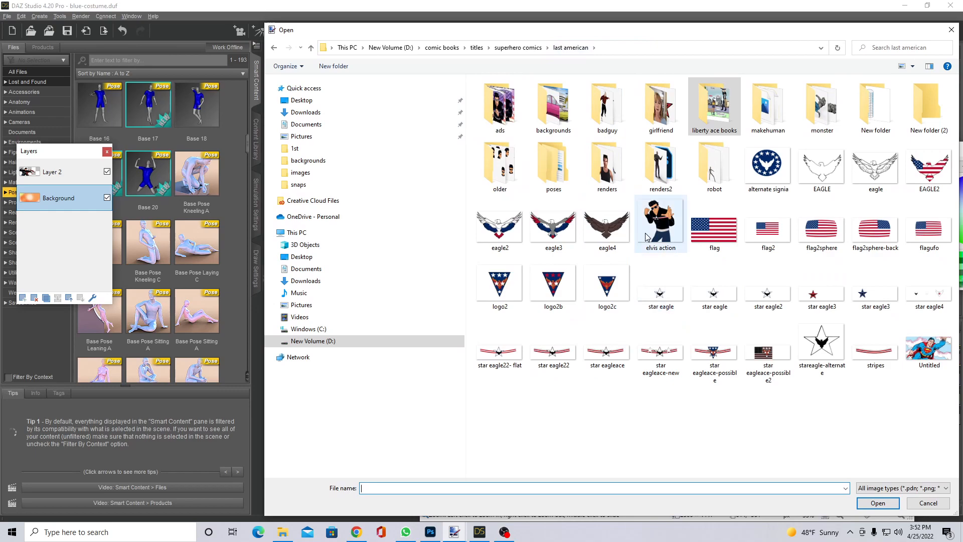
double_click(647, 176)
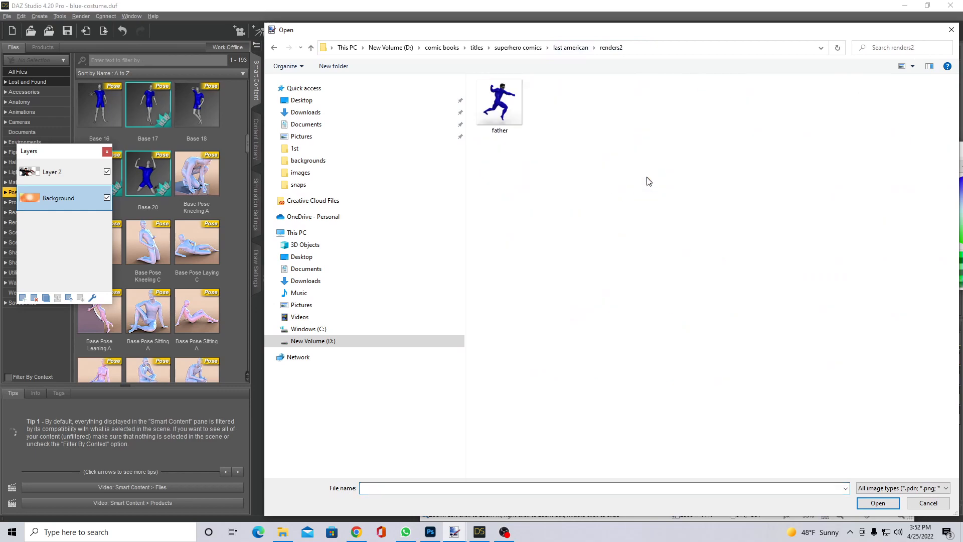
click(519, 122)
click(879, 503)
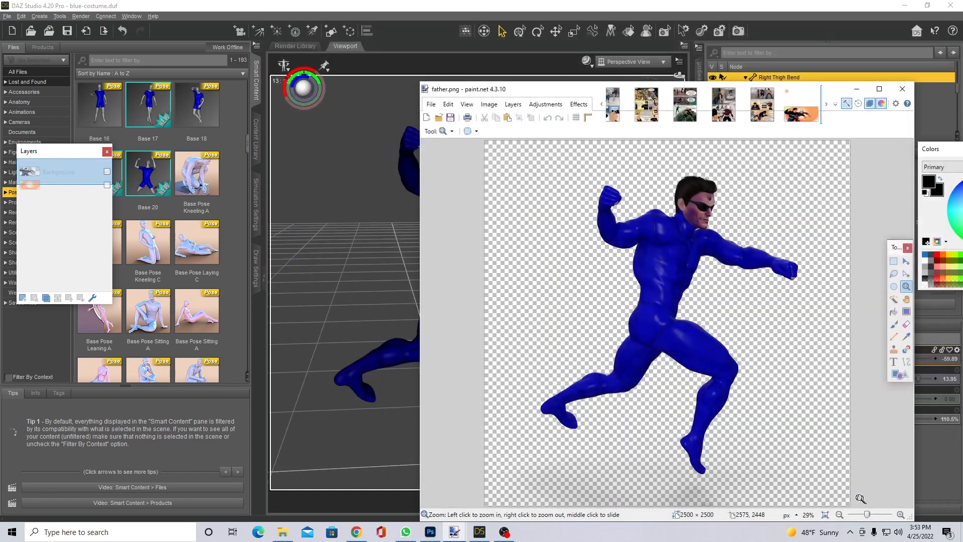
mouse_move(561, 95)
mouse_down()
mouse_move(506, 75)
mouse_move(475, 37)
mouse_up()
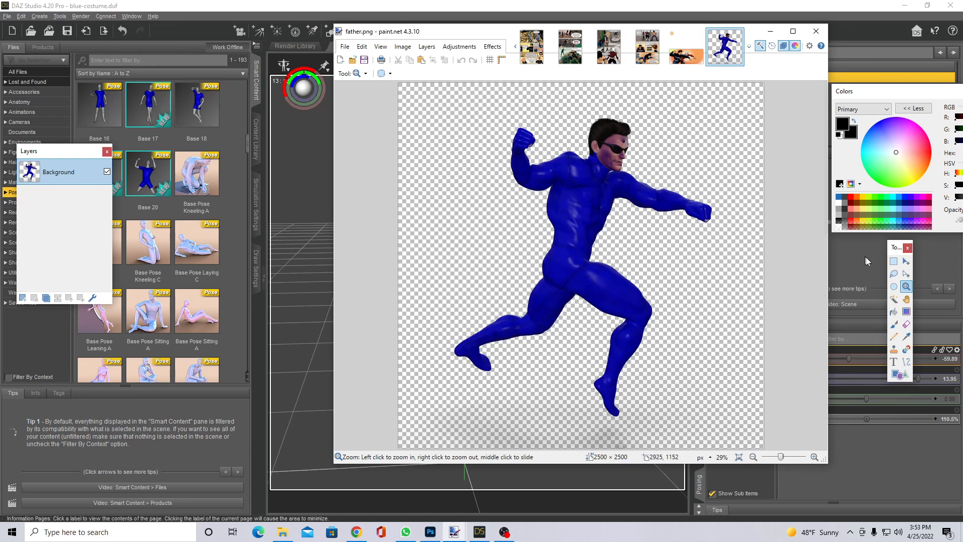
Select the whole canvas of father.png with Rectangle Select and copy it.
click(894, 262)
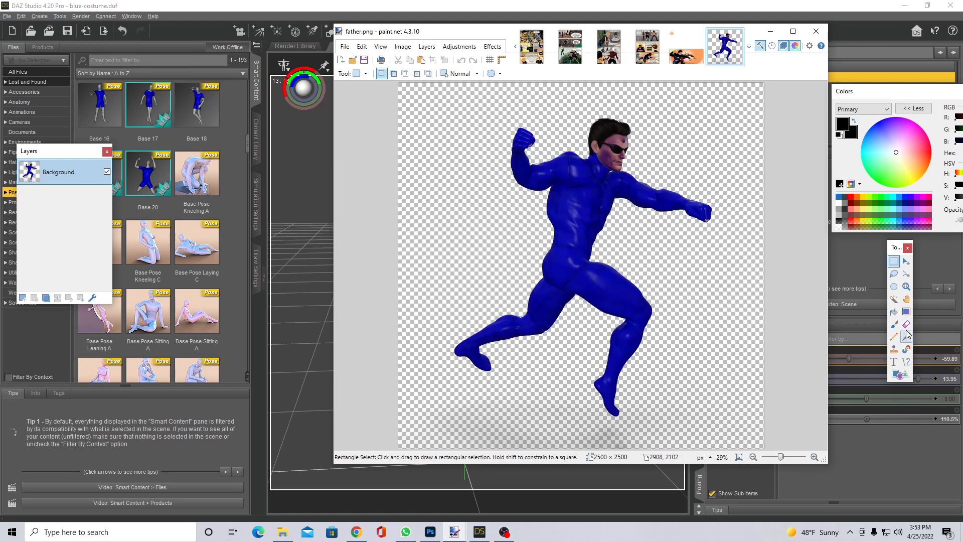
drag(764, 448, 337, 64)
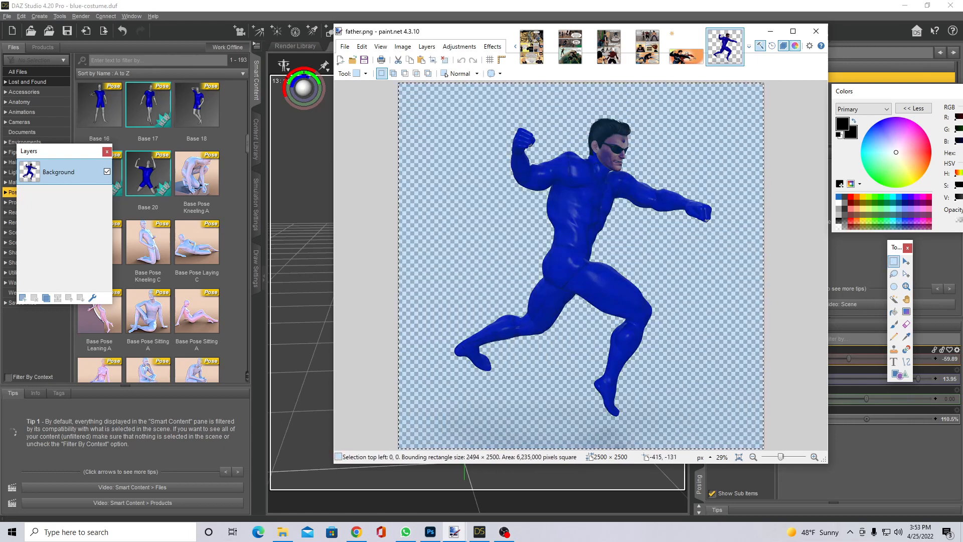
click(362, 46)
click(387, 101)
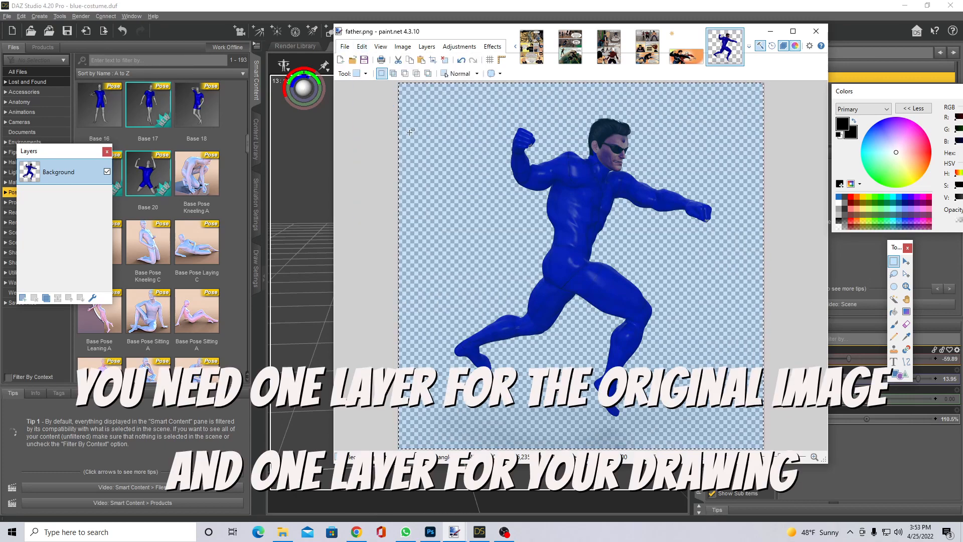
Switch to father.psd in Photoshop and hide Layer 1, the Background and Layer 2.
click(430, 532)
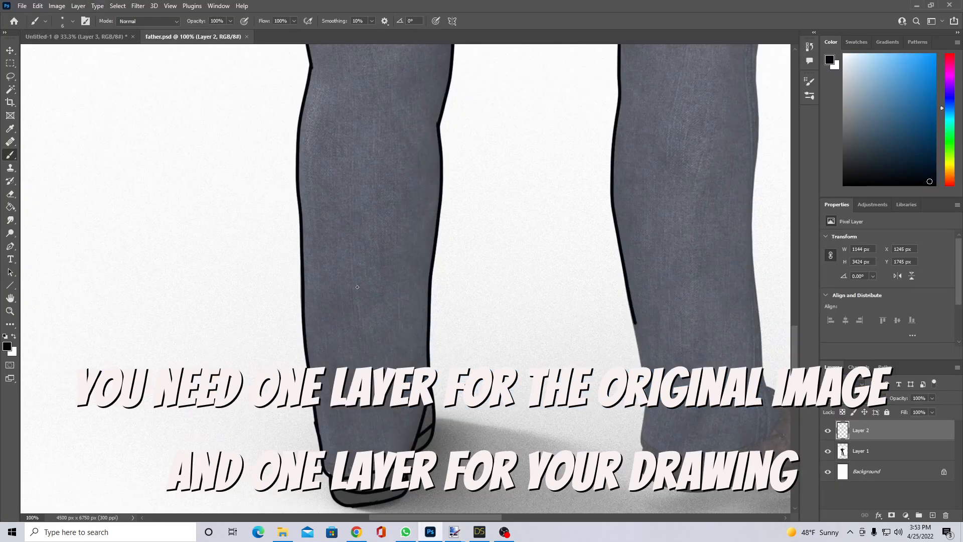
click(828, 451)
click(827, 472)
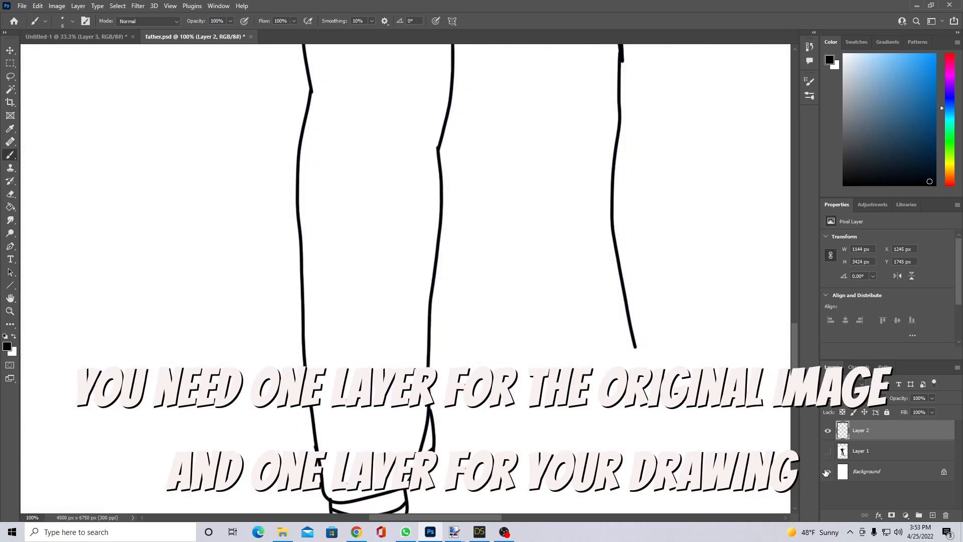
click(828, 430)
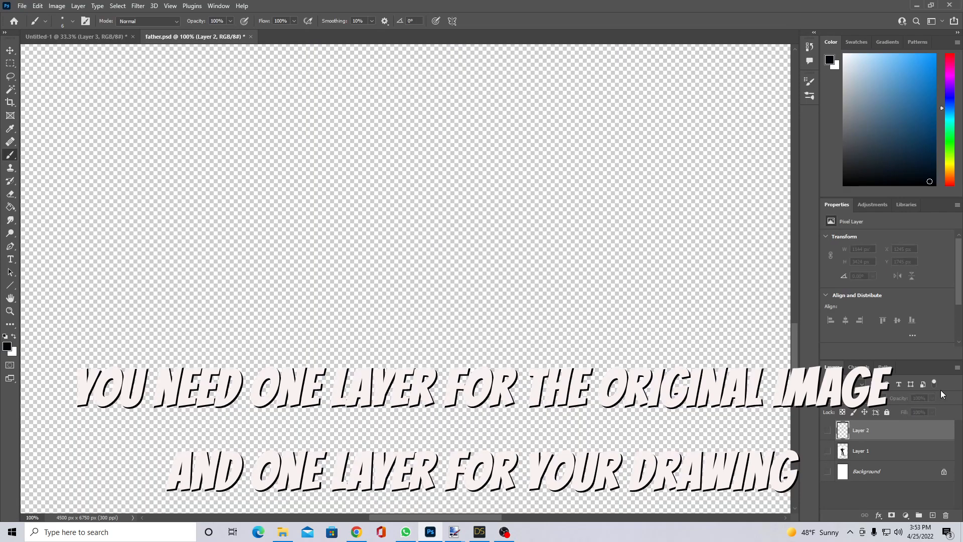
Add a new layer above Layer 2 in father.psd and paste the copied render into it.
click(957, 367)
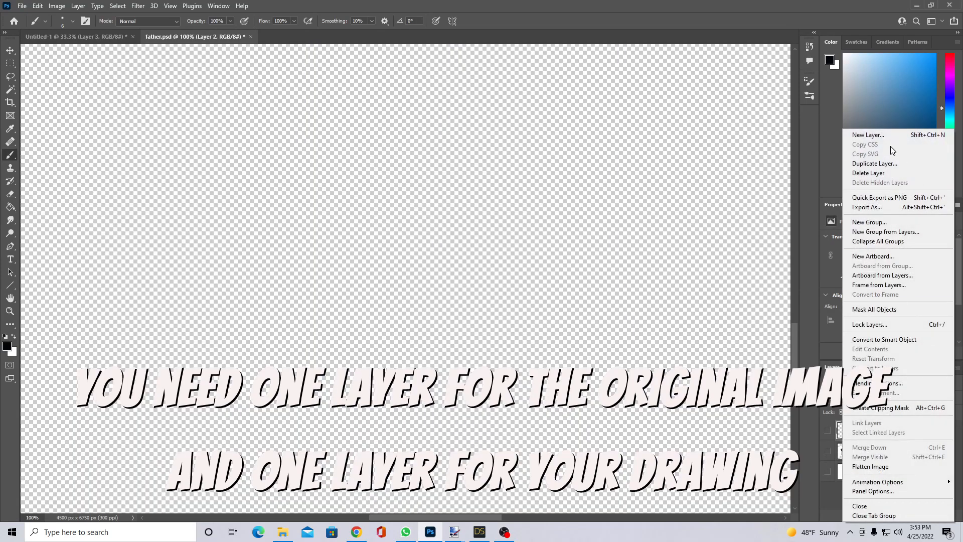
click(881, 135)
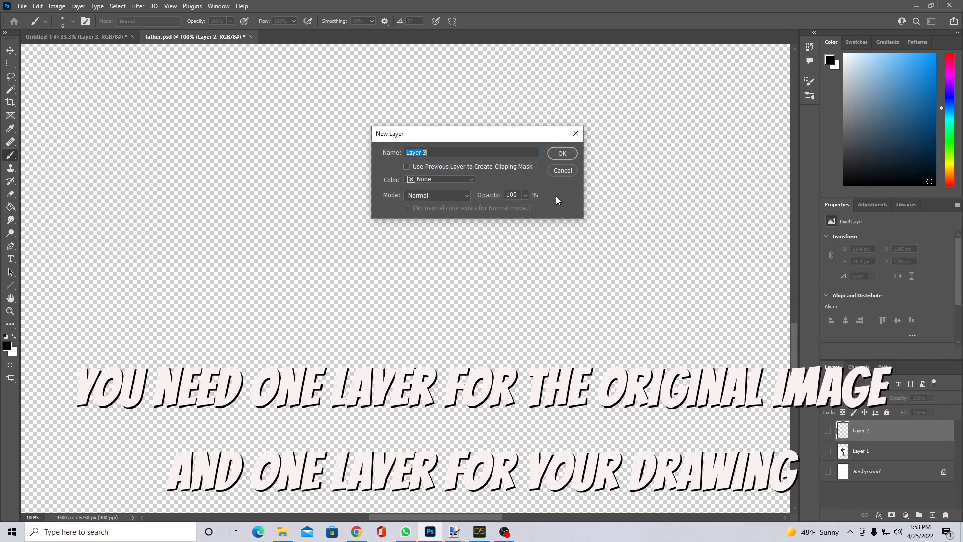
click(570, 153)
click(38, 5)
mouse_move(60, 104)
click(194, 114)
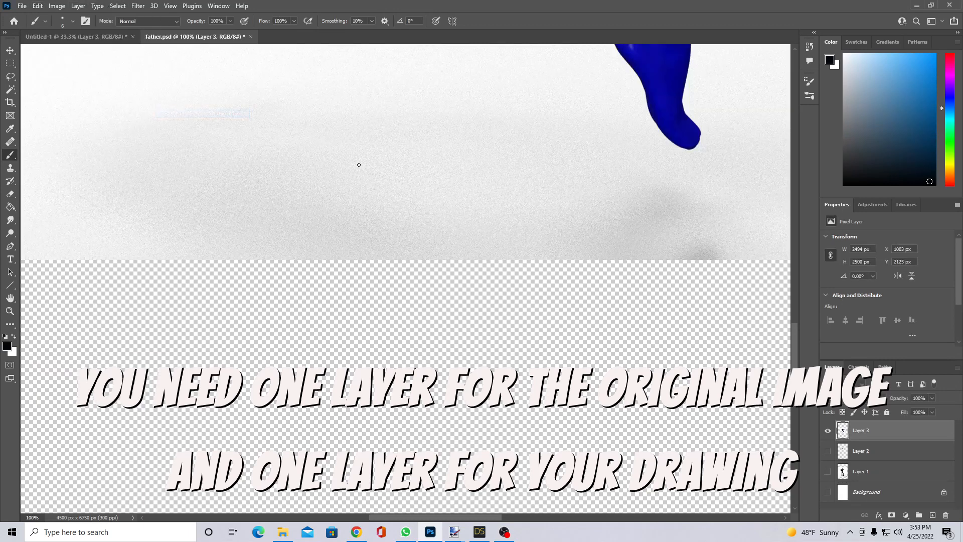
Examine the pasted superhero figure on Layer 3, first as a whole and again closer at the upper body.
click(10, 311)
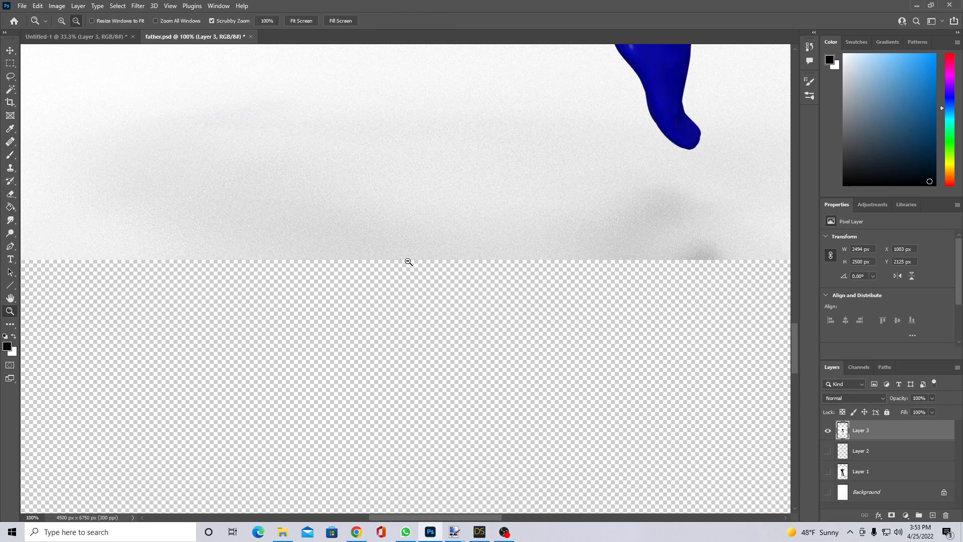
alt+click(408, 260)
alt+click(407, 261)
alt+click(408, 260)
scroll(417, 249, up, 7)
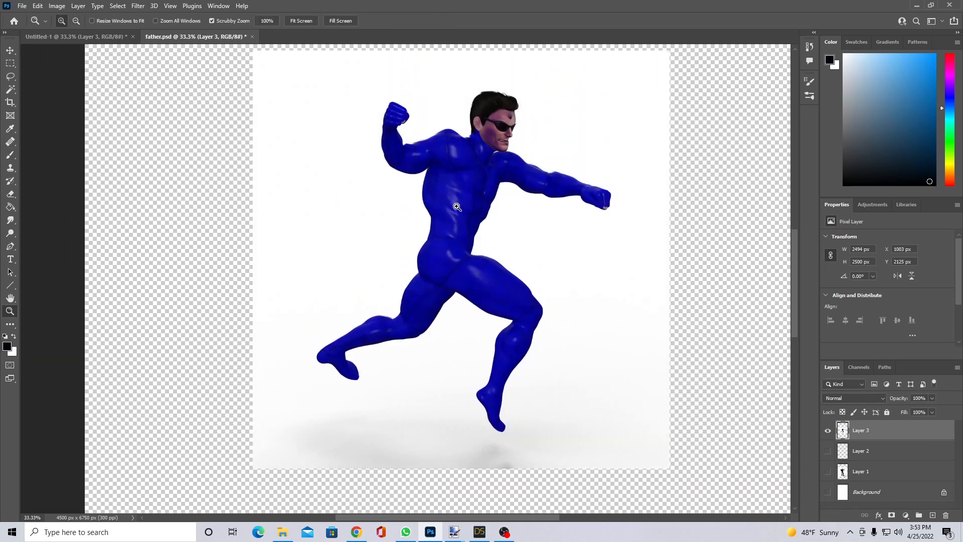
click(491, 181)
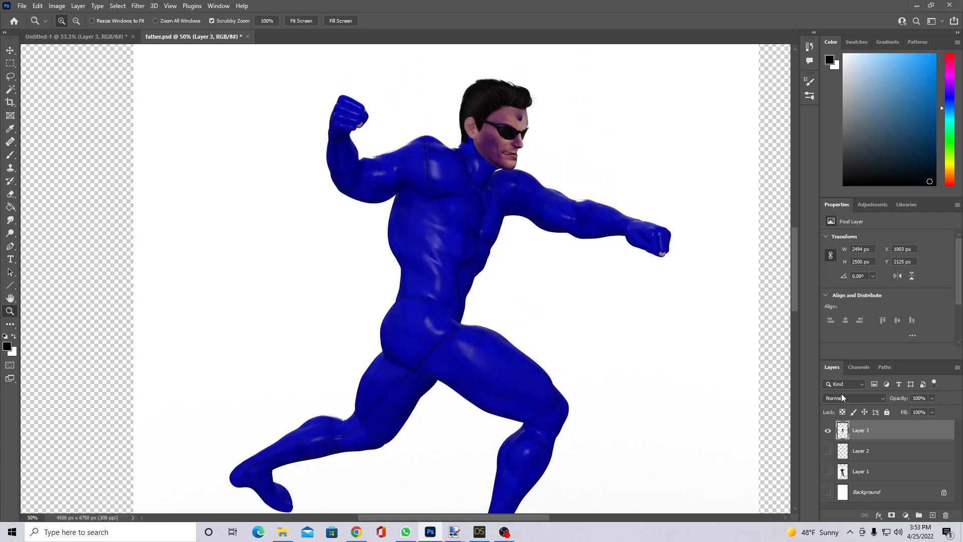
drag(855, 433, 870, 457)
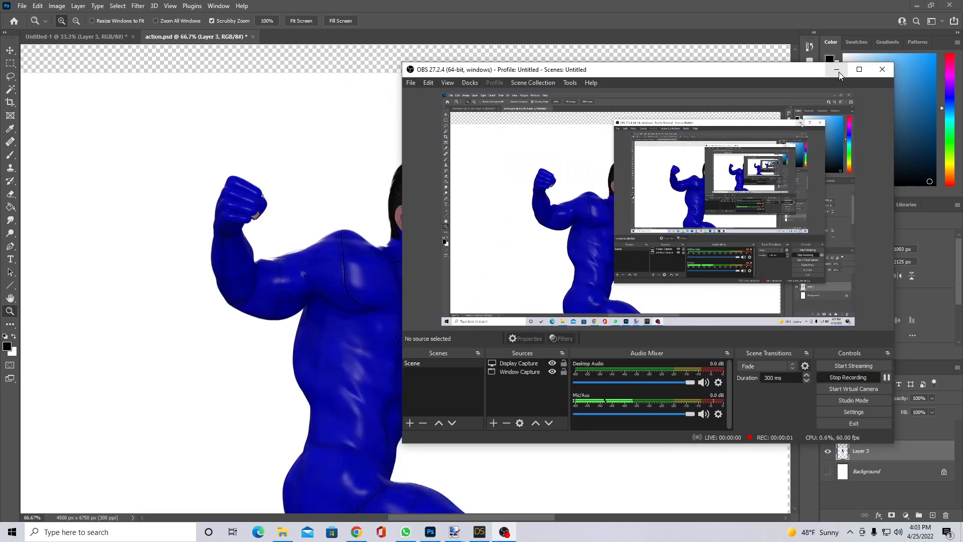
Lower the opacity of Layer 3, which holds the render in action.psd, to 96%.
click(846, 65)
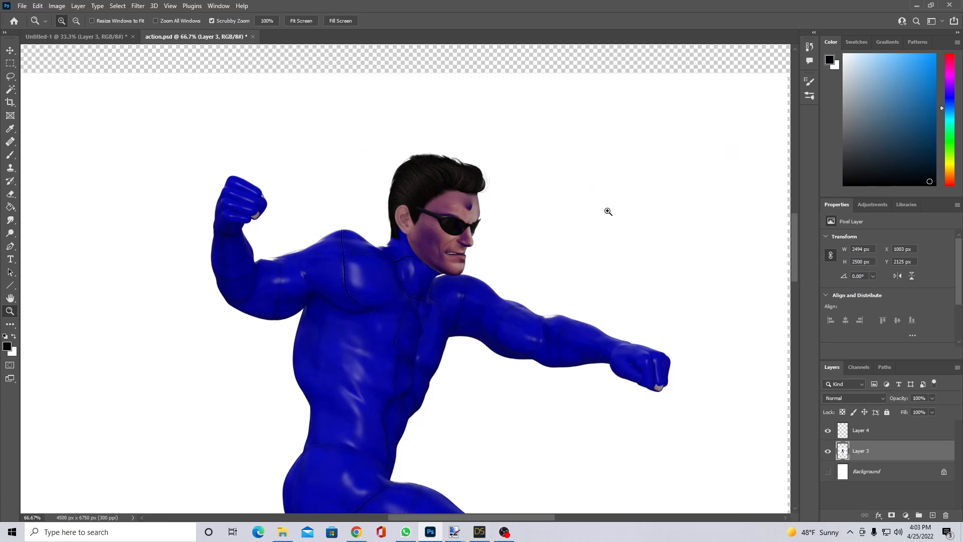
scroll(473, 254, down, 1)
click(463, 252)
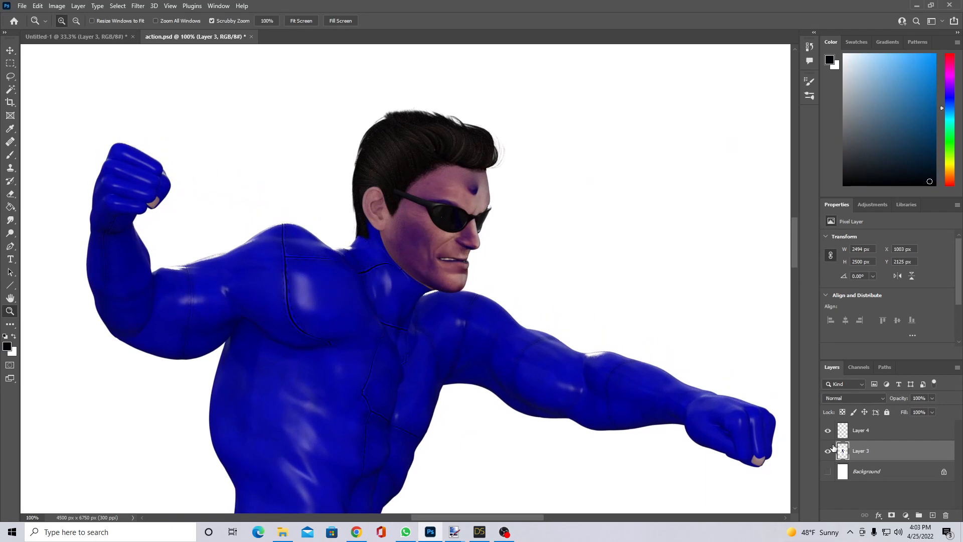
click(933, 399)
drag(926, 410, 928, 409)
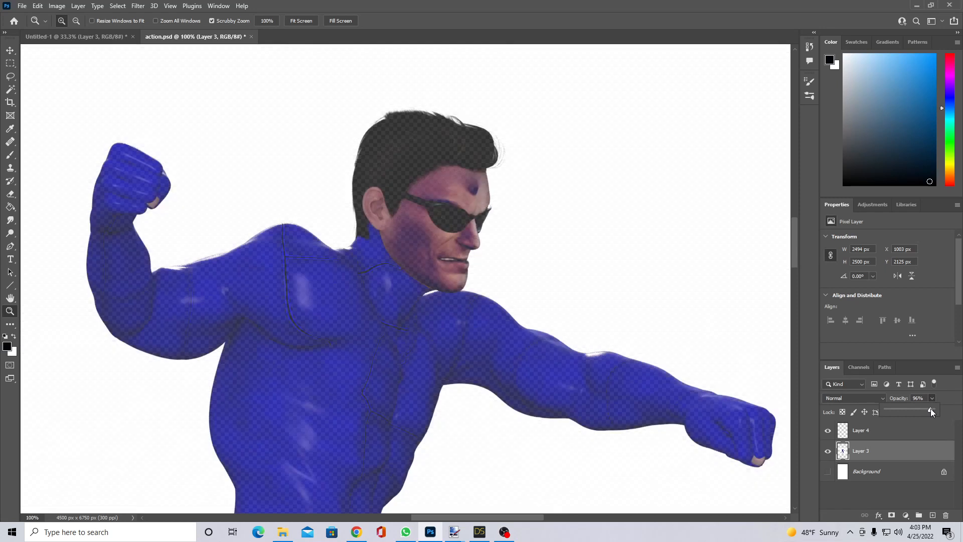
Make the empty Layer 4 the drawing layer and ready the Brush tool for close work on the head.
click(891, 433)
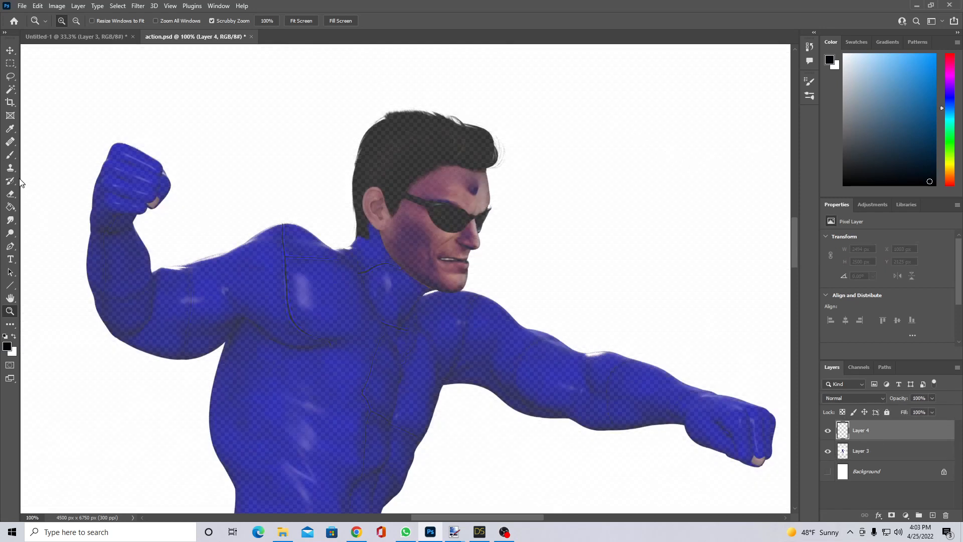
click(12, 156)
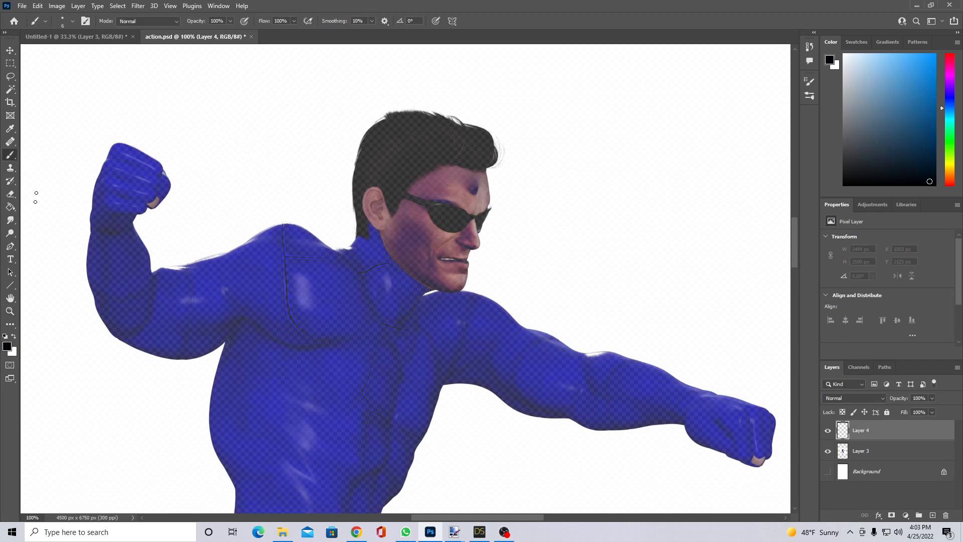
click(10, 312)
click(424, 248)
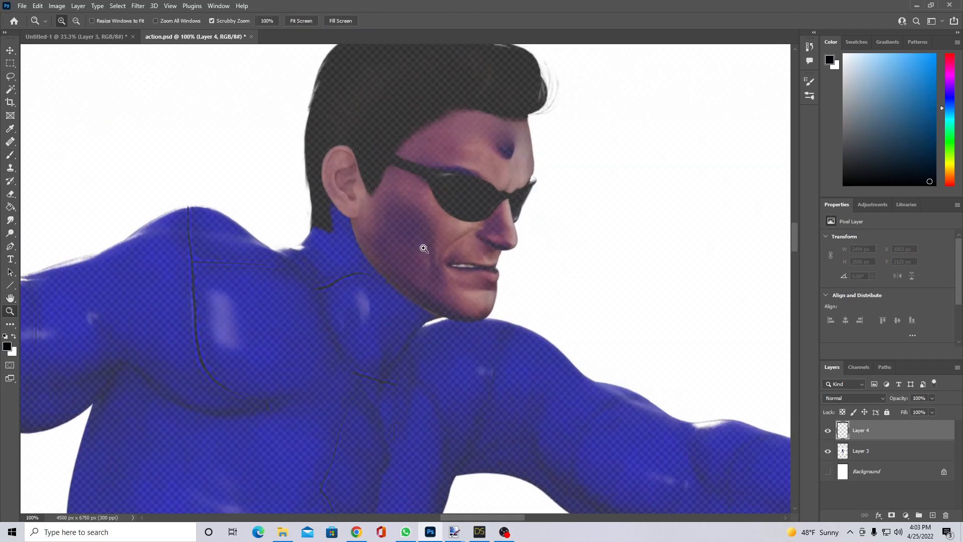
alt+click(418, 262)
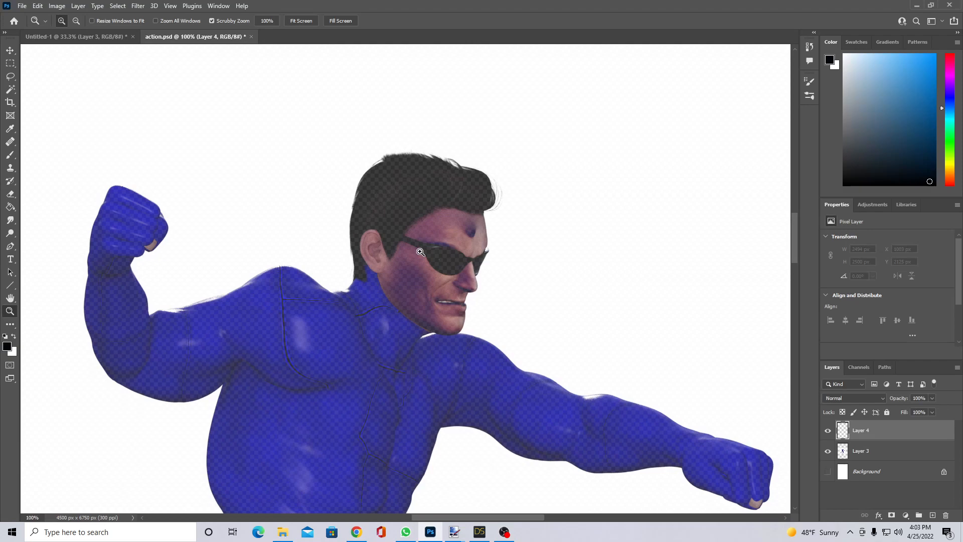
click(416, 268)
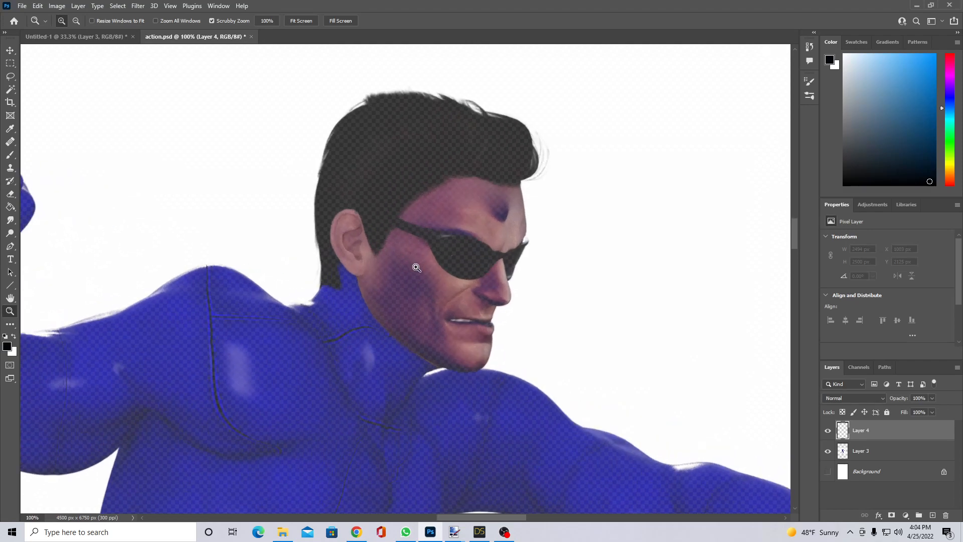
scroll(426, 271, up, 5)
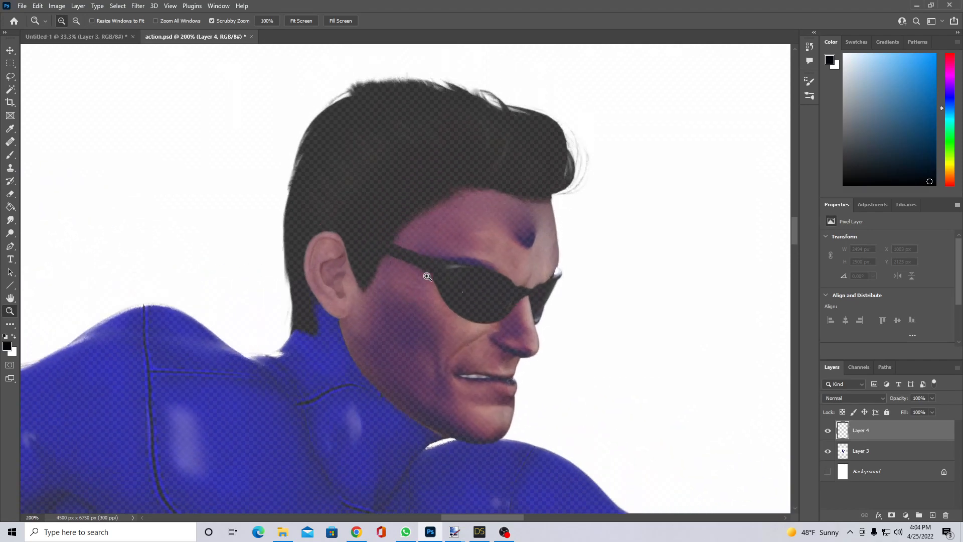
scroll(428, 277, up, 2)
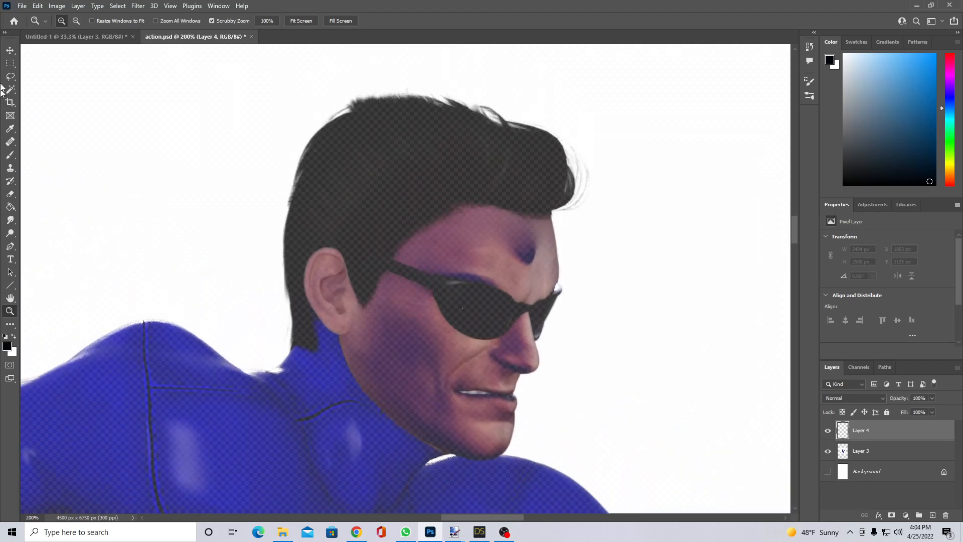
click(10, 157)
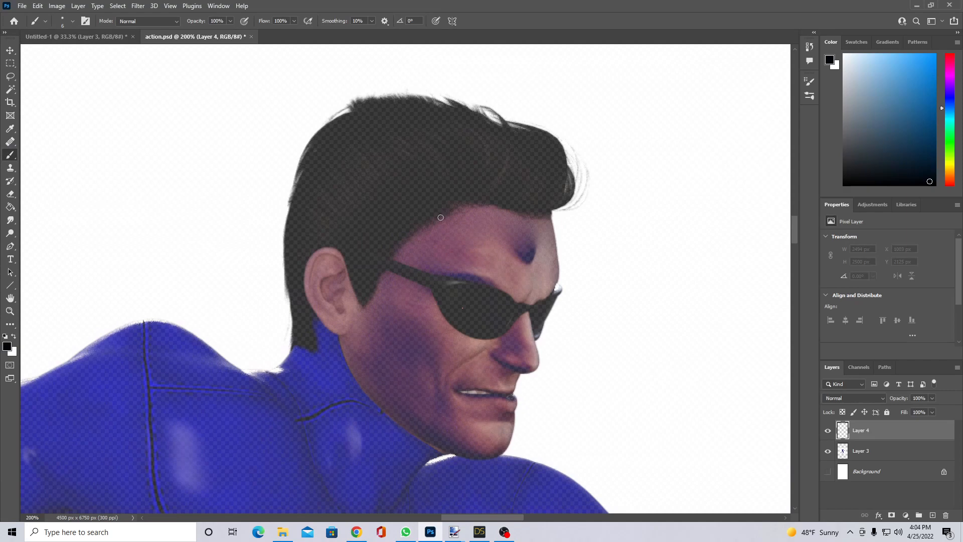
Keep Pulled String Mode enabled for the brush smoothing and set the brush size to 5 px.
click(387, 26)
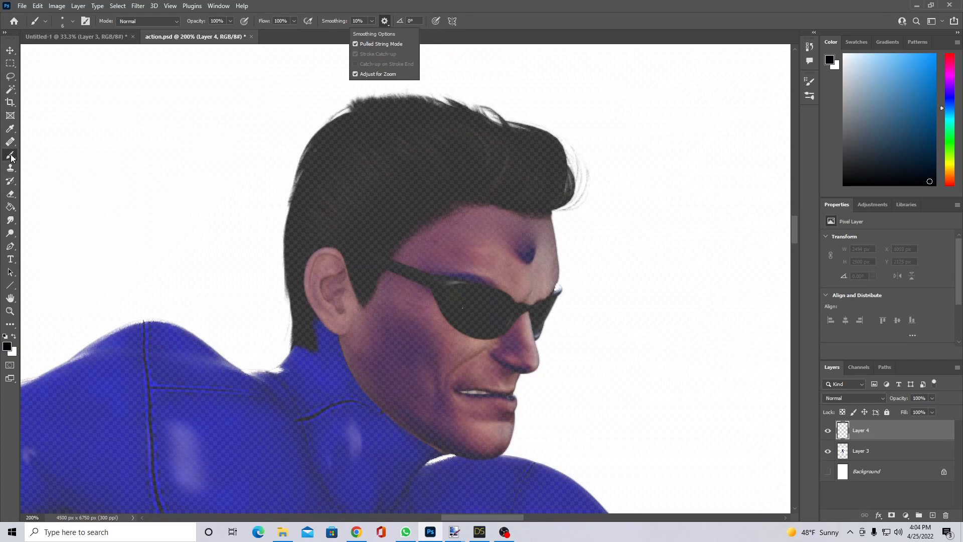
click(355, 44)
click(355, 44)
click(66, 23)
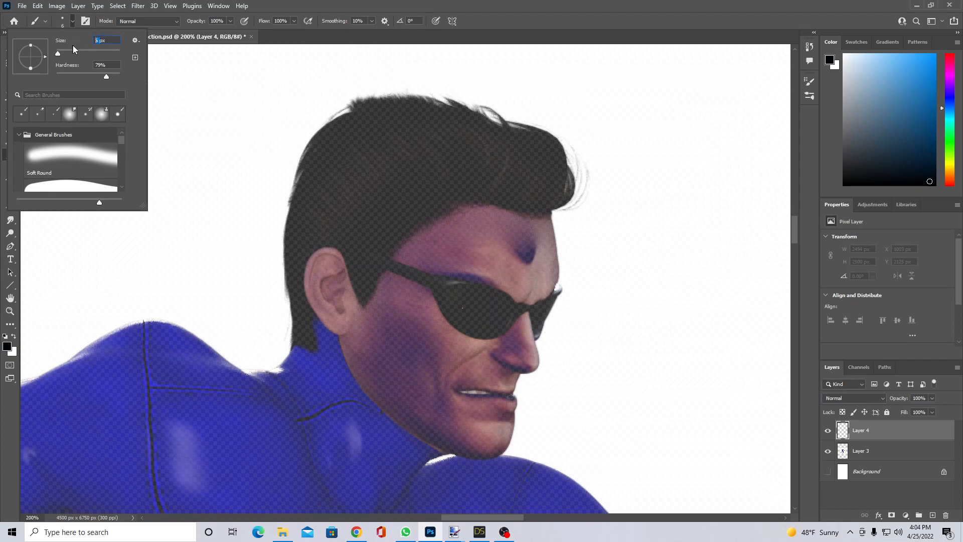
text(5)
key(Return)
Trace the forehead's outer edge on Layer 4 in black, from the hairline to the sunglasses.
scroll(558, 226, down, 3)
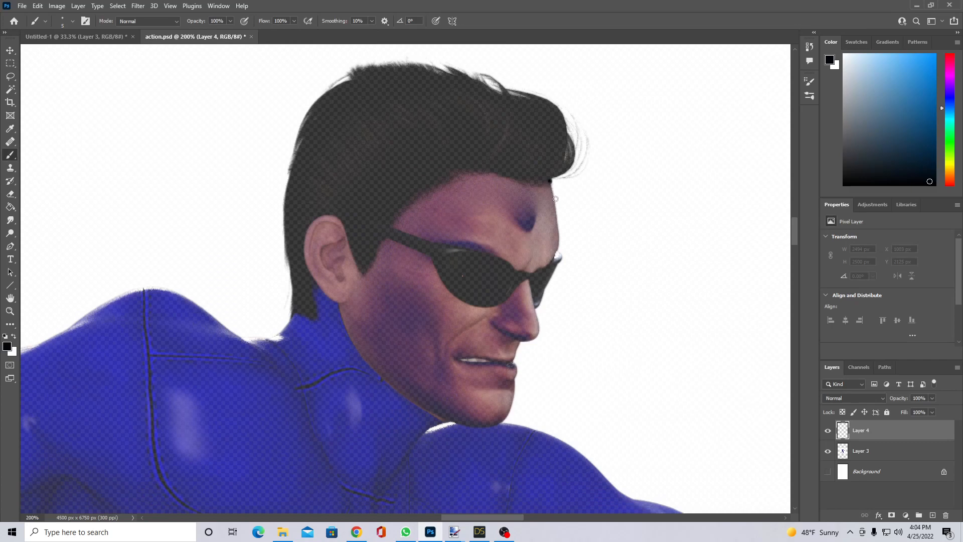
mouse_move(550, 181)
mouse_down()
mouse_move(564, 232)
mouse_move(544, 288)
mouse_up()
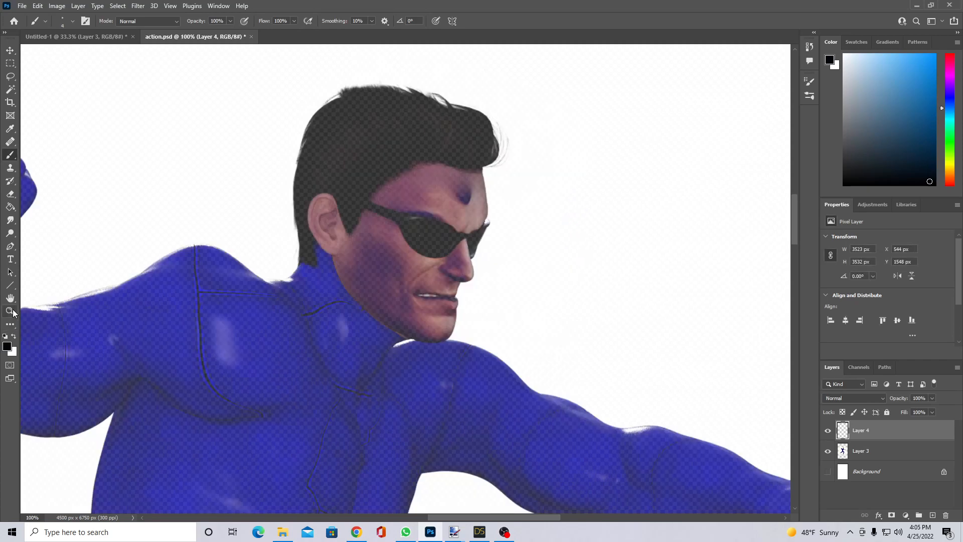
click(9, 312)
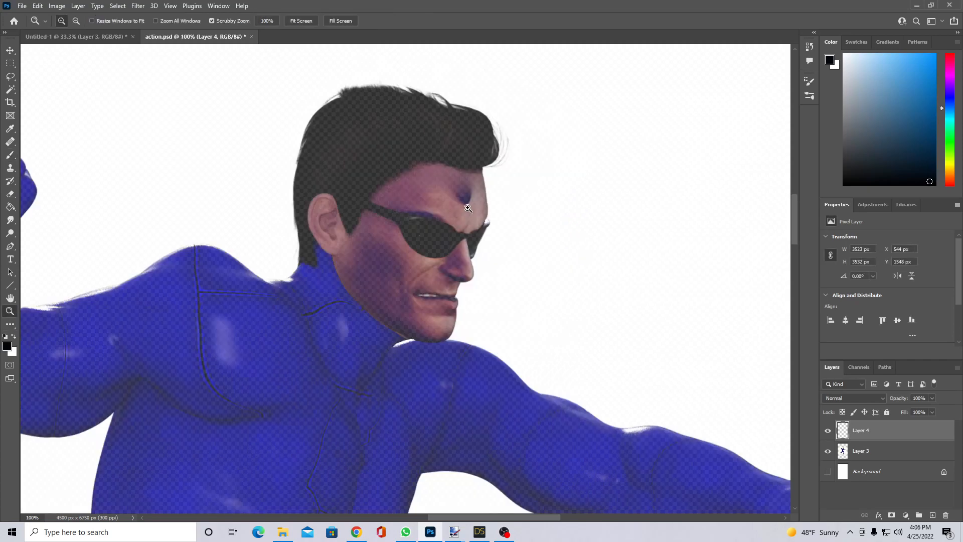
click(468, 207)
click(10, 154)
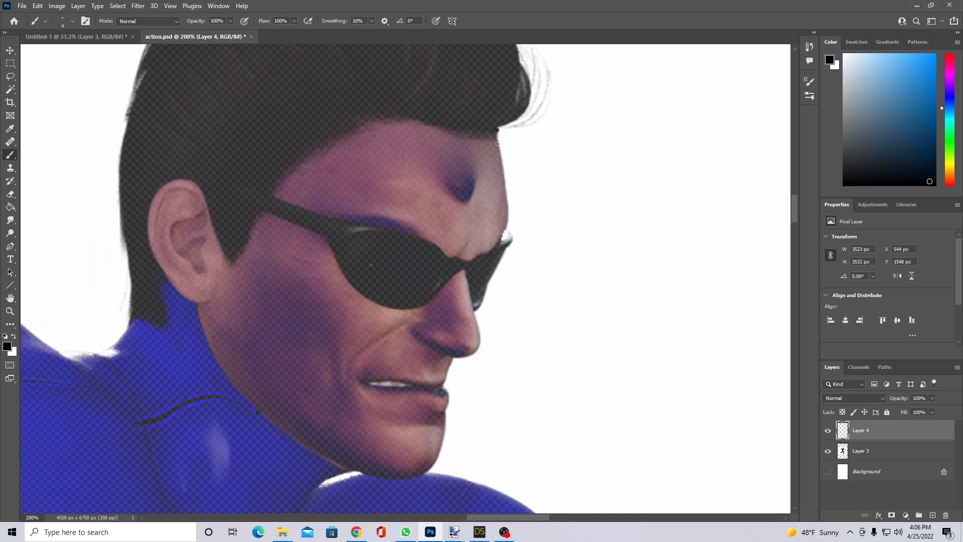
mouse_move(501, 157)
mouse_down()
mouse_move(514, 224)
mouse_move(494, 266)
mouse_up()
Trace the hair outline from the forehead over the crown and erase the overshooting end at the back of the head.
scroll(538, 203, up, 2)
scroll(538, 203, up, 6)
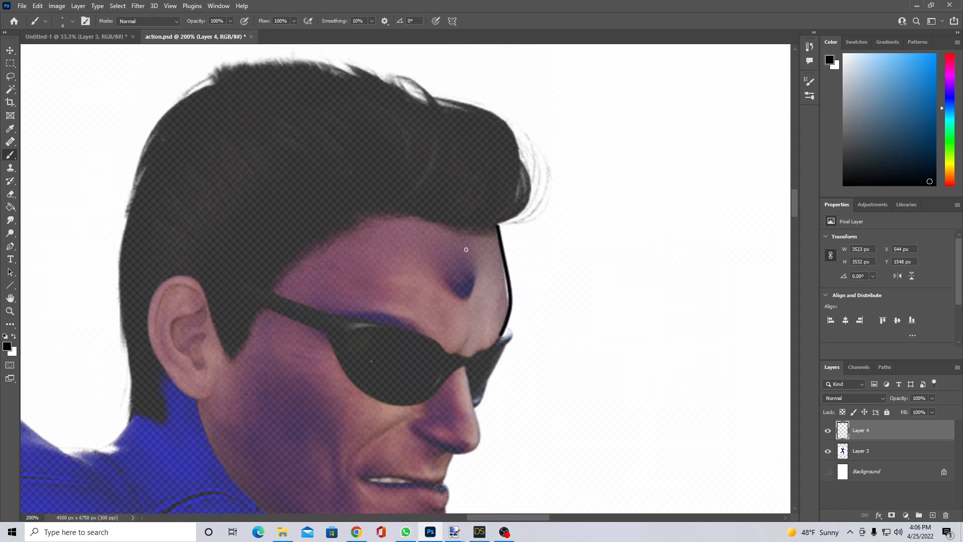
mouse_move(500, 224)
mouse_down()
mouse_move(543, 177)
mouse_move(542, 136)
mouse_move(511, 129)
mouse_move(479, 88)
mouse_move(402, 71)
mouse_move(360, 67)
mouse_move(160, 108)
mouse_move(122, 159)
mouse_up()
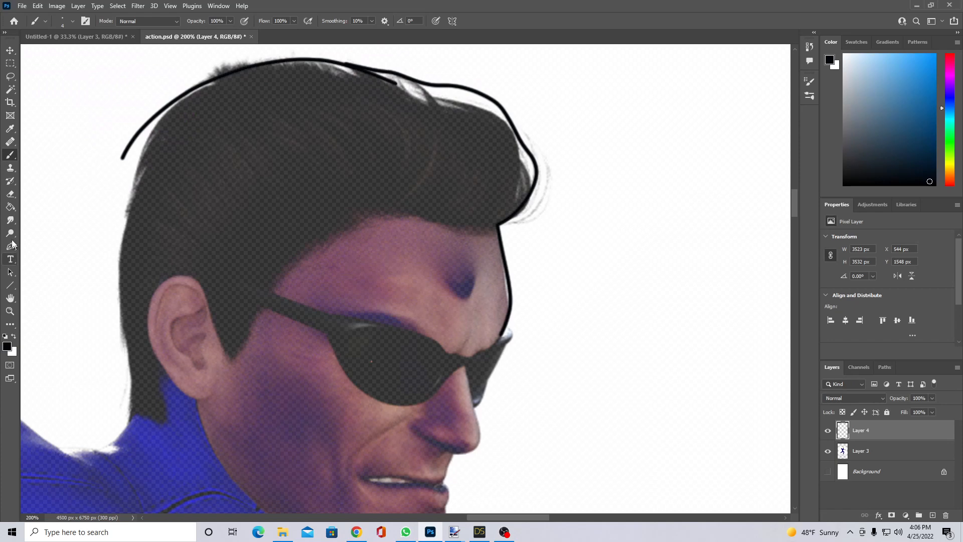
click(10, 194)
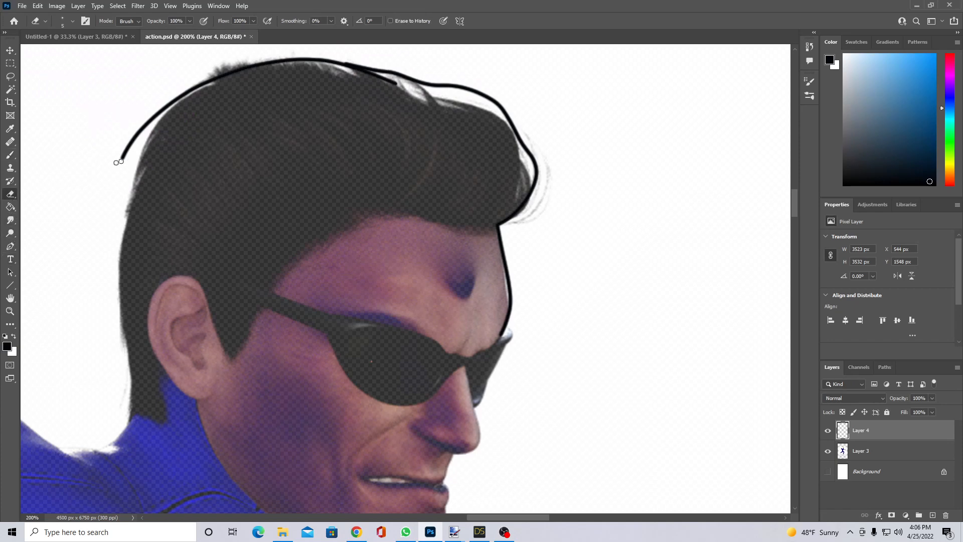
drag(120, 163, 152, 116)
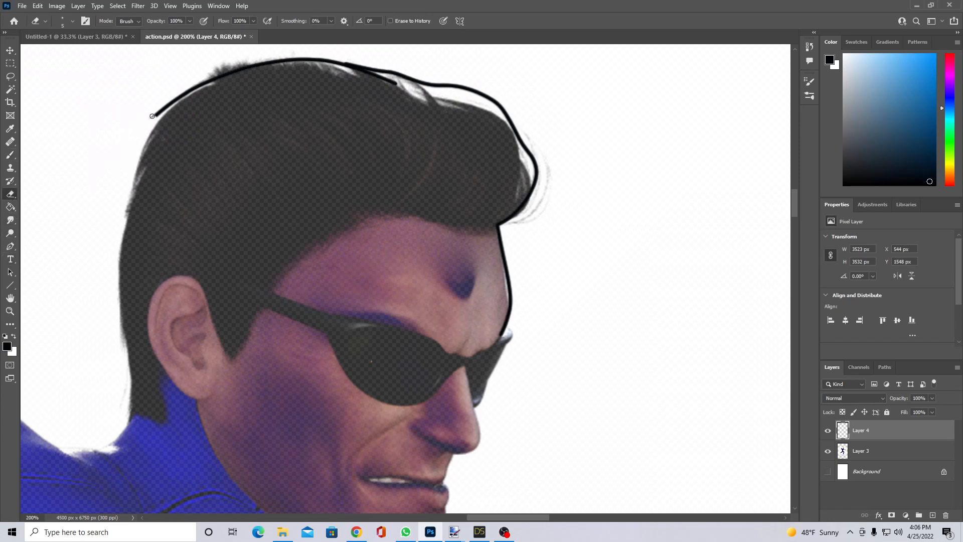
Continue the hair outline from the crown down the back of the head to behind the ear.
click(10, 155)
scroll(164, 111, down, 1)
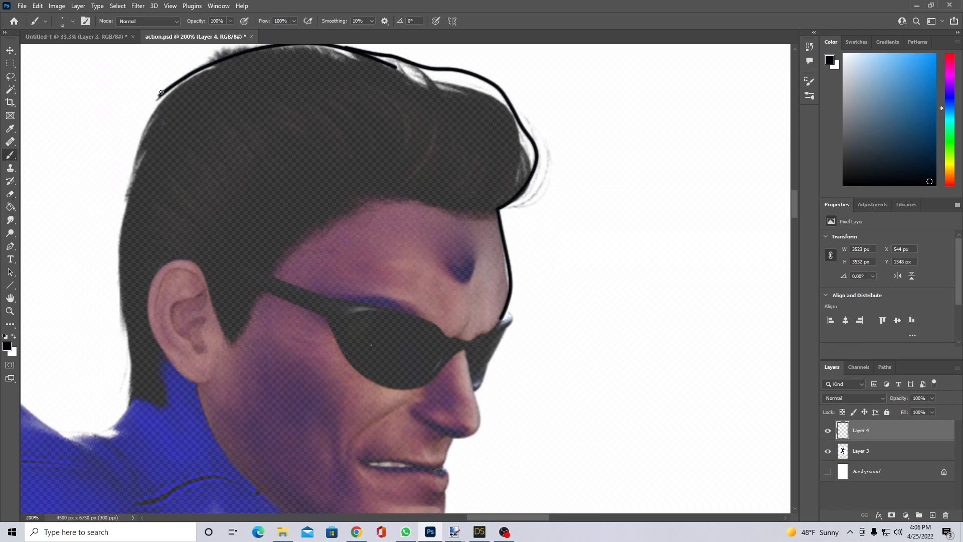
mouse_move(156, 102)
mouse_down()
mouse_move(120, 237)
mouse_move(133, 376)
mouse_up()
click(385, 21)
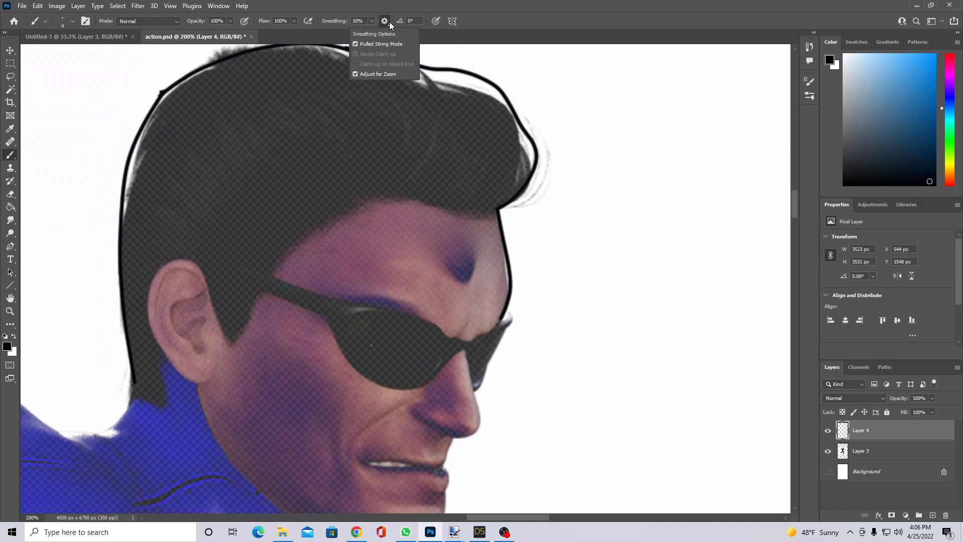
click(474, 6)
Trace the outline in black from the hair's lower end behind the ear down the neck and over the rear shoulder.
scroll(219, 367, down, 1)
scroll(220, 366, down, 3)
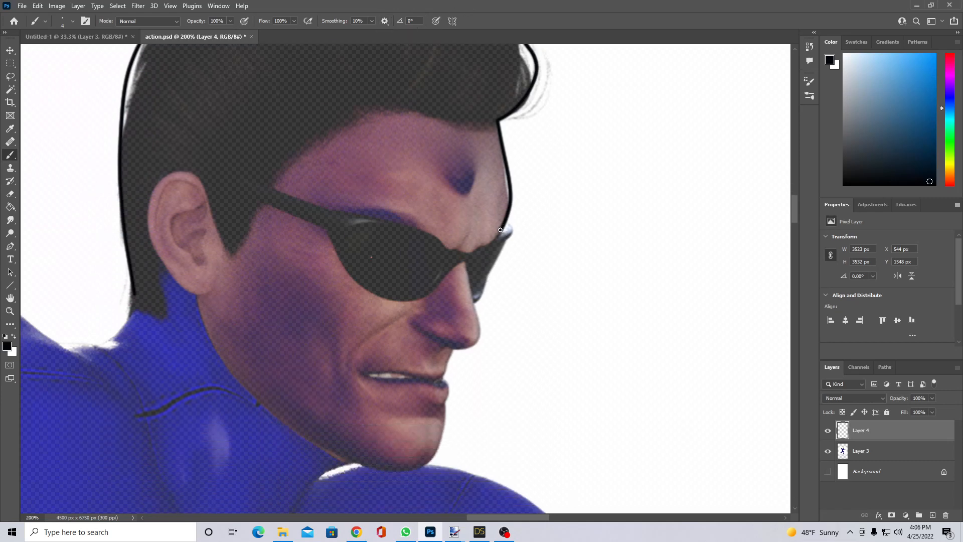
scroll(450, 430, down, 3)
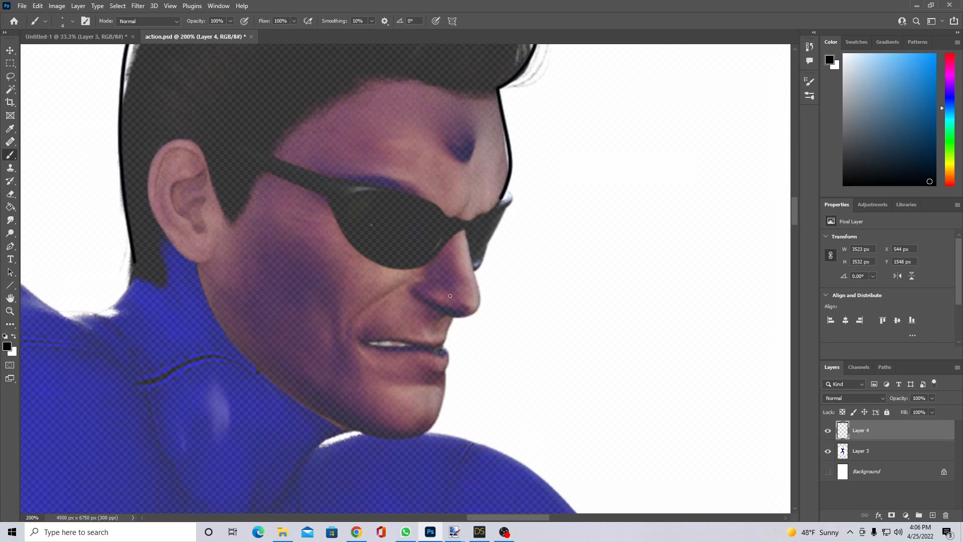
scroll(313, 284, down, 2)
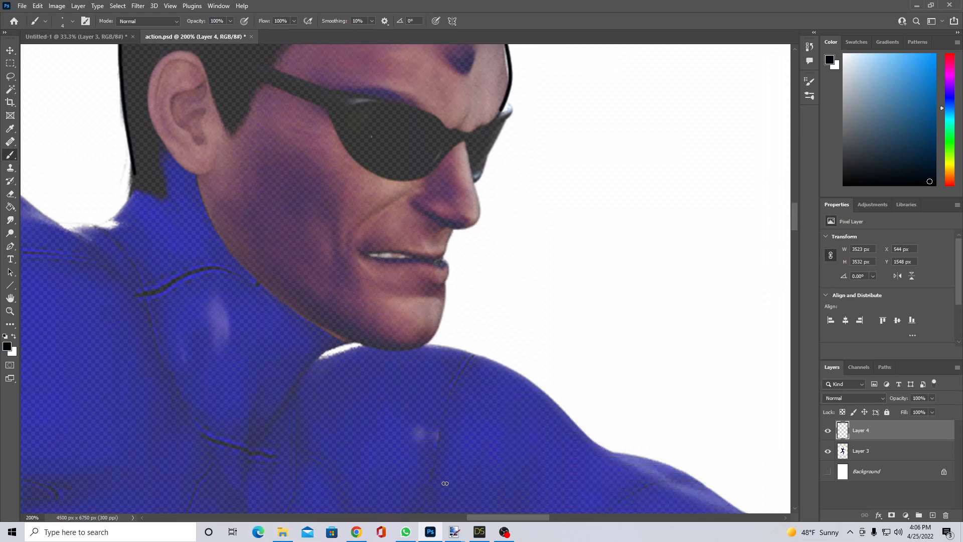
drag(498, 518, 458, 530)
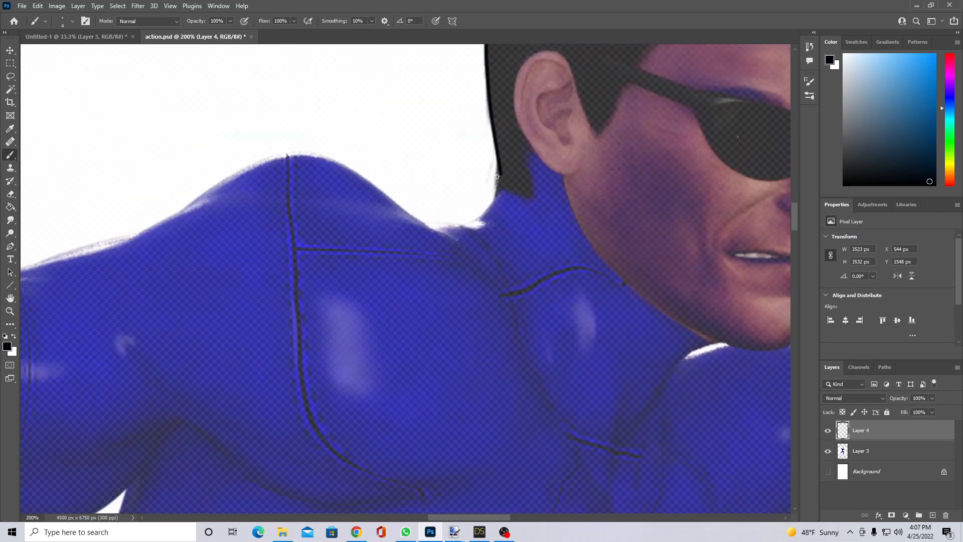
drag(494, 201, 484, 225)
drag(497, 168, 491, 200)
mouse_move(487, 215)
mouse_down()
mouse_move(492, 191)
mouse_move(474, 225)
mouse_move(419, 225)
mouse_move(349, 164)
mouse_move(315, 155)
mouse_move(244, 170)
mouse_move(175, 227)
mouse_up()
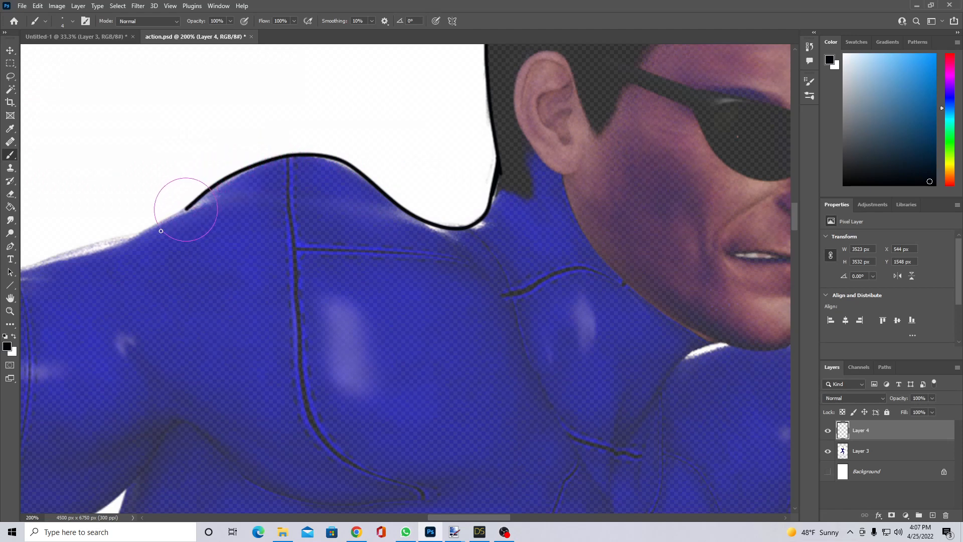
Continue the shoulder outline along the top of the raised upper arm to the inside of the elbow.
drag(482, 516, 436, 516)
scroll(473, 391, down, 1)
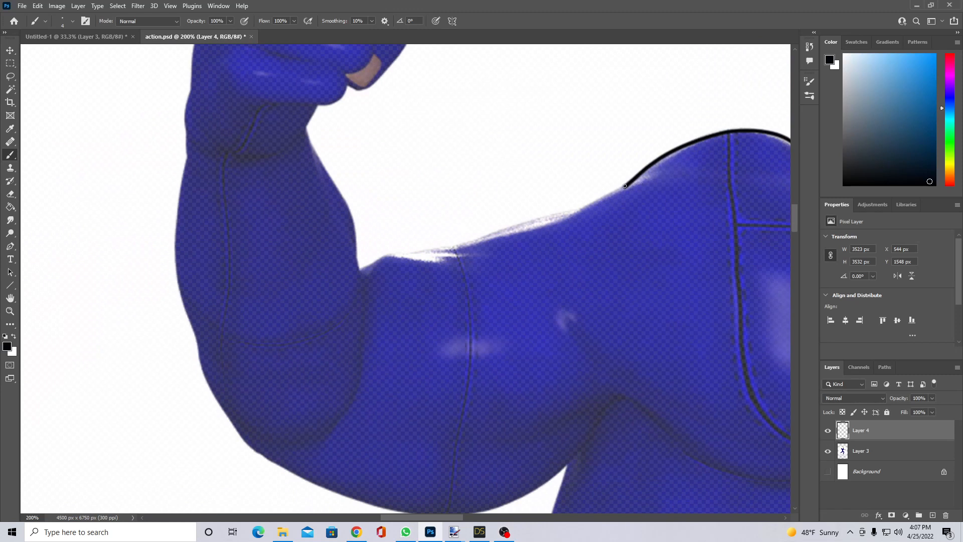
mouse_move(617, 191)
mouse_down()
mouse_move(427, 260)
mouse_move(464, 250)
mouse_up()
drag(541, 220, 495, 223)
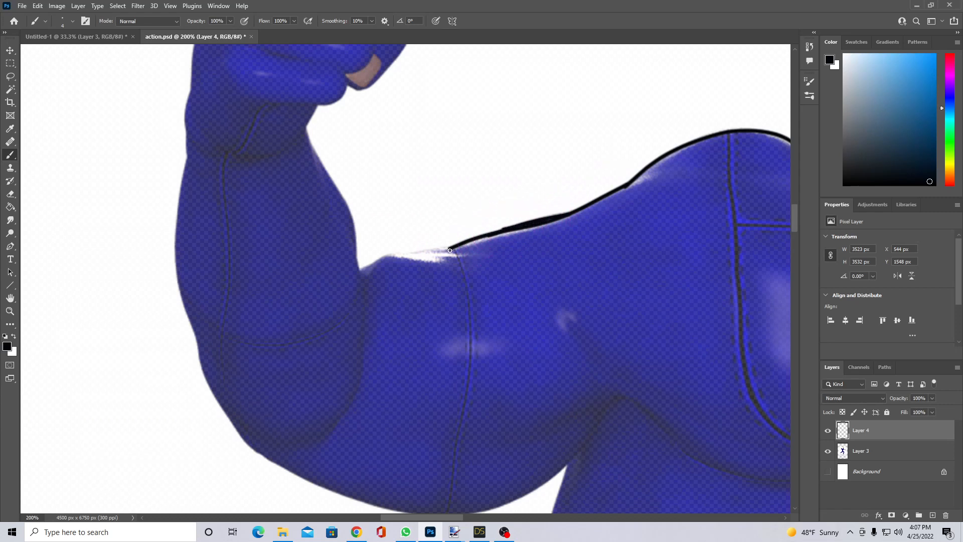
mouse_move(436, 248)
mouse_down()
mouse_move(358, 260)
mouse_move(332, 291)
mouse_up()
scroll(331, 328, up, 2)
scroll(331, 329, up, 2)
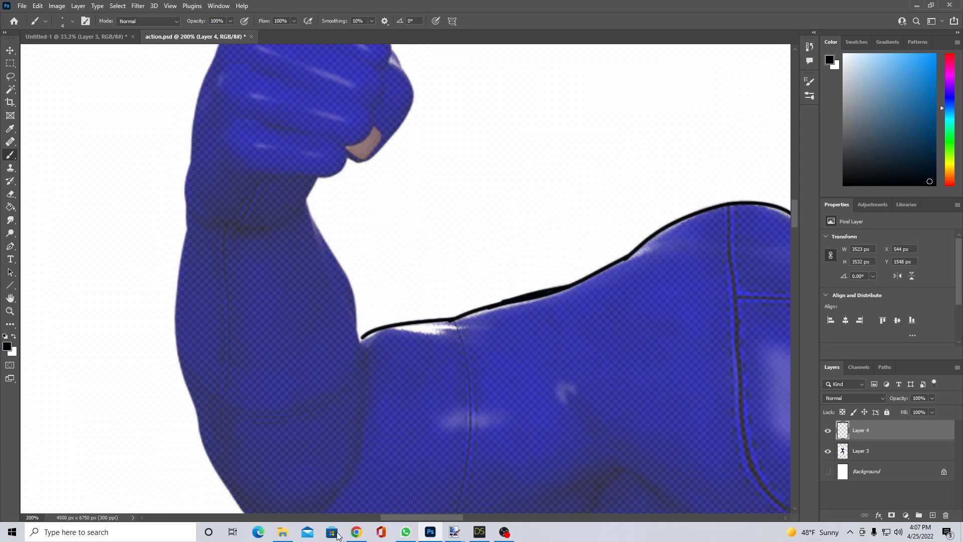
Switch the brush smoothing from Pulled String Mode to Stroke Catch-up and set the brush size to 3 px for the face details.
drag(439, 518, 510, 507)
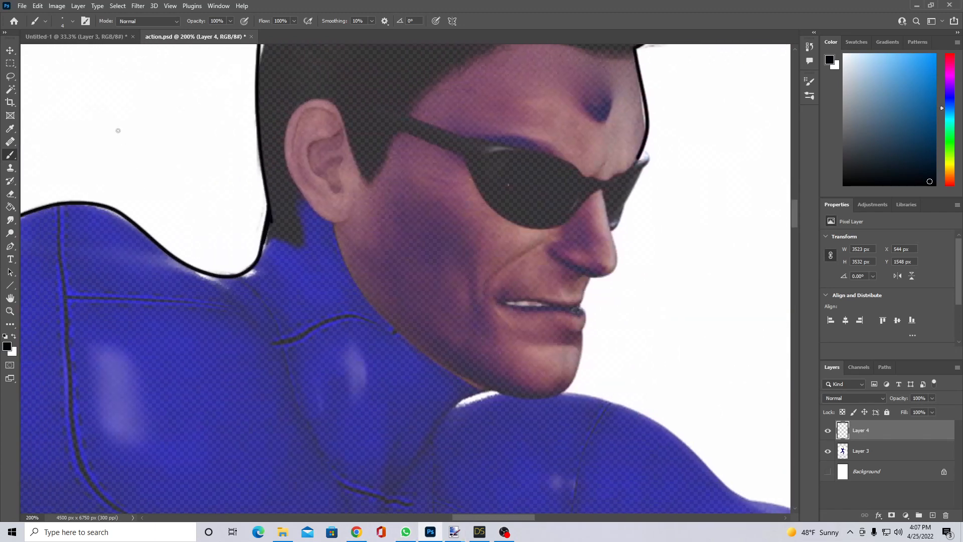
click(385, 21)
scroll(291, 244, up, 2)
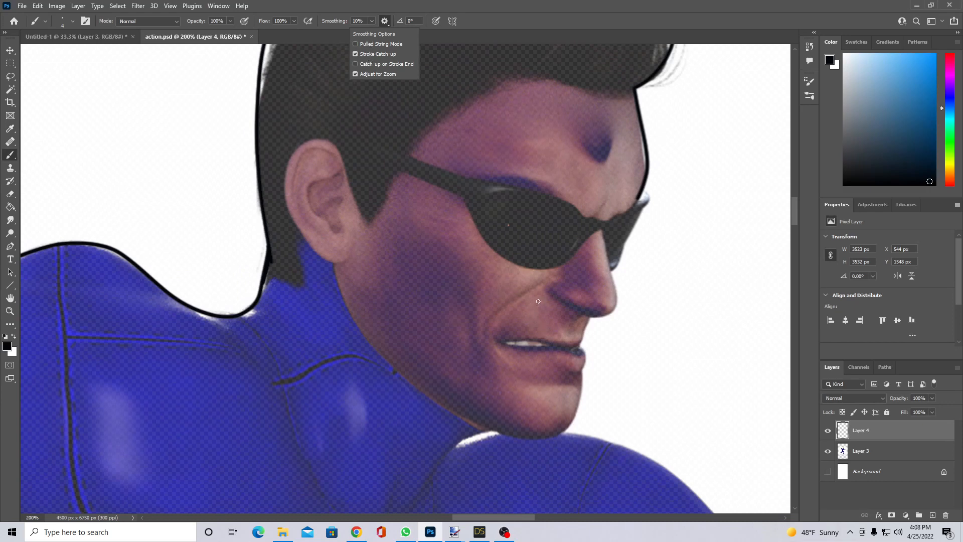
click(74, 21)
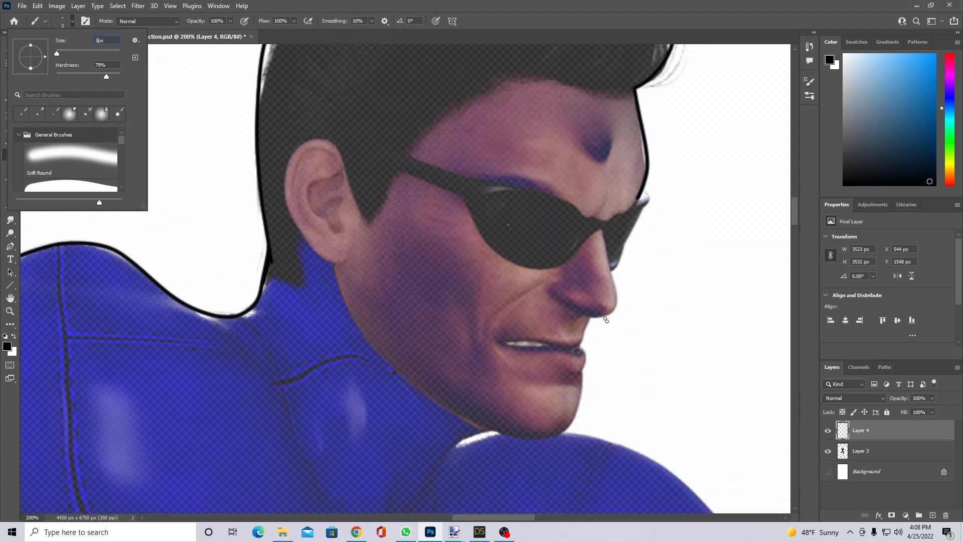
key(Return)
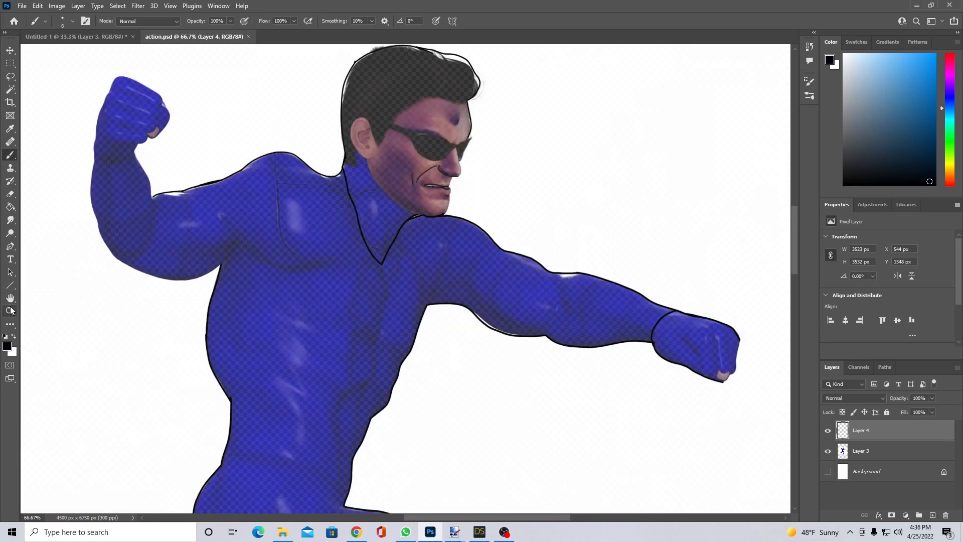
Draw a curved black line along the lower edge of the chest muscle, starting near the rear armpit.
click(10, 312)
click(307, 202)
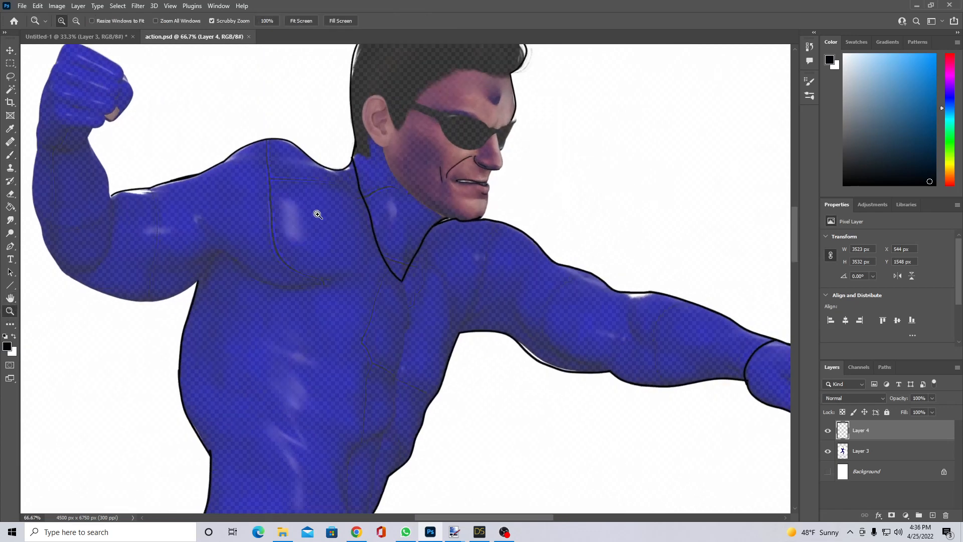
scroll(342, 229, up, 2)
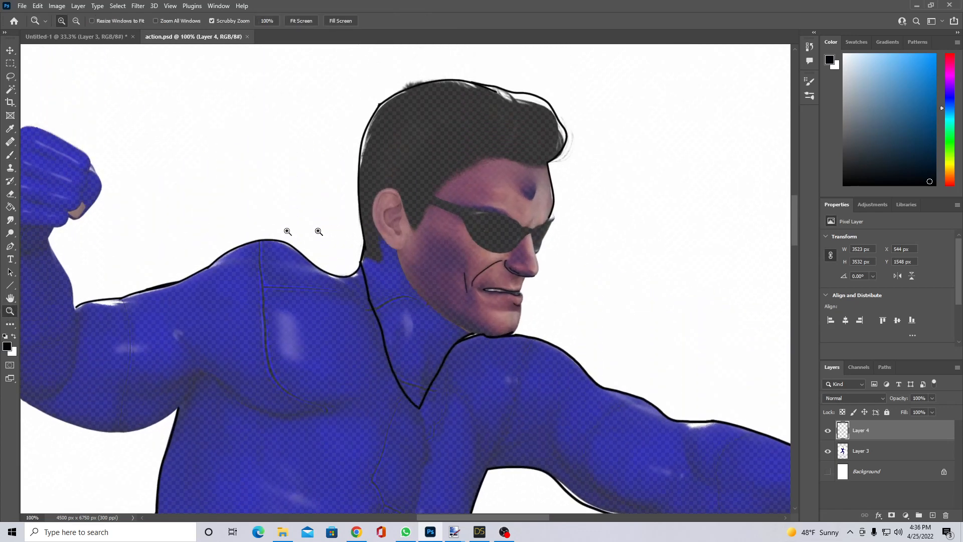
click(10, 155)
scroll(278, 328, down, 2)
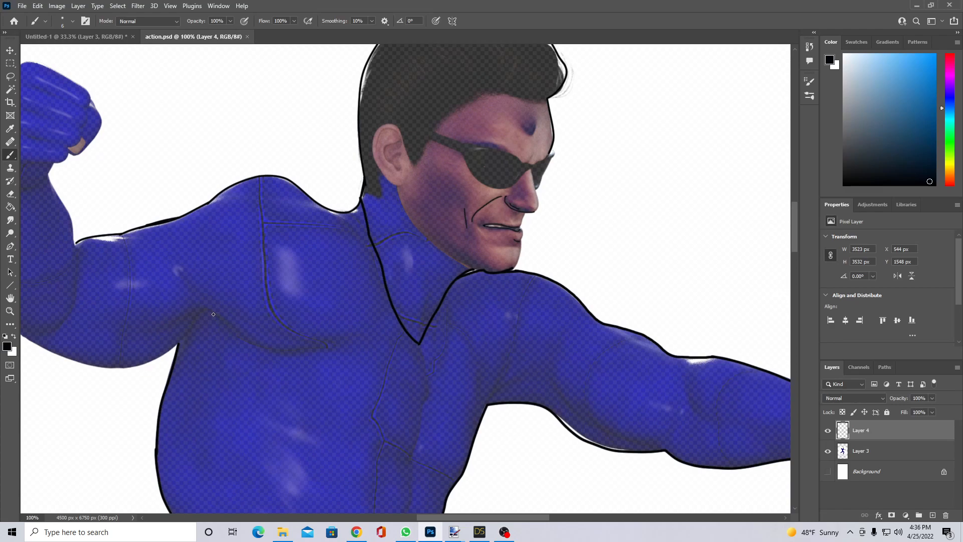
mouse_move(224, 327)
mouse_down()
mouse_move(277, 350)
mouse_move(345, 351)
mouse_up()
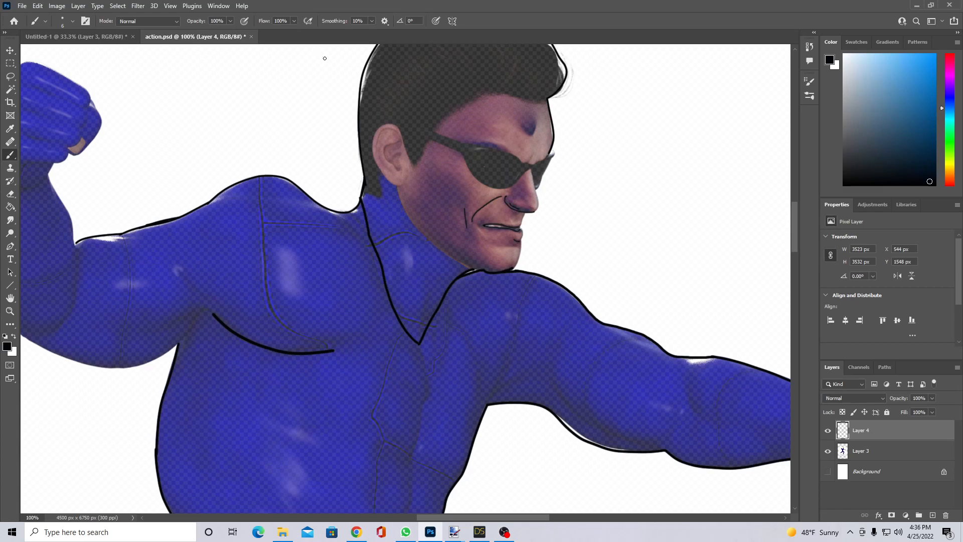
Turn off Pulled String Mode and use Stroke Catch-up for the brush smoothing.
click(385, 22)
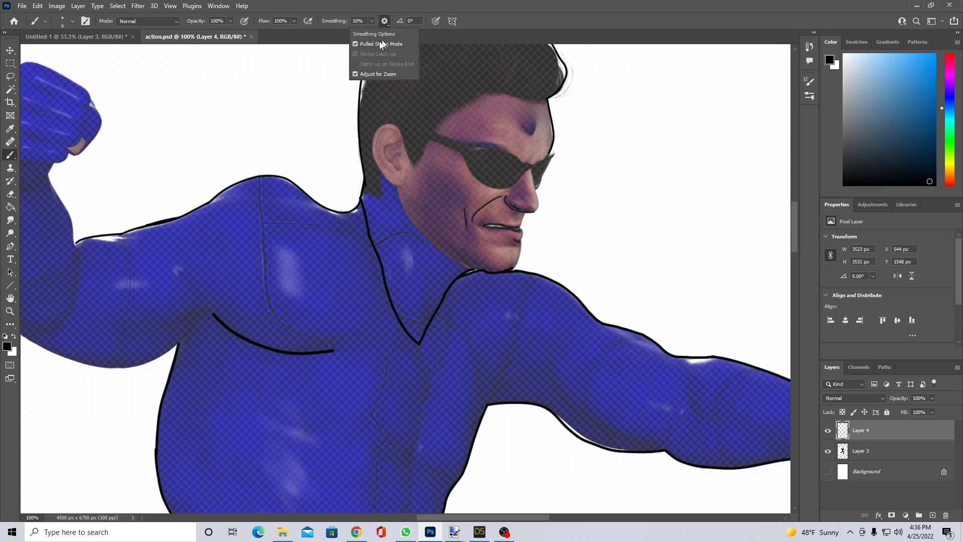
click(355, 45)
click(356, 53)
Draw the torso's inner contour from below the collar point to the abdomen, plus two muscle lines running down the waist.
scroll(431, 371, down, 3)
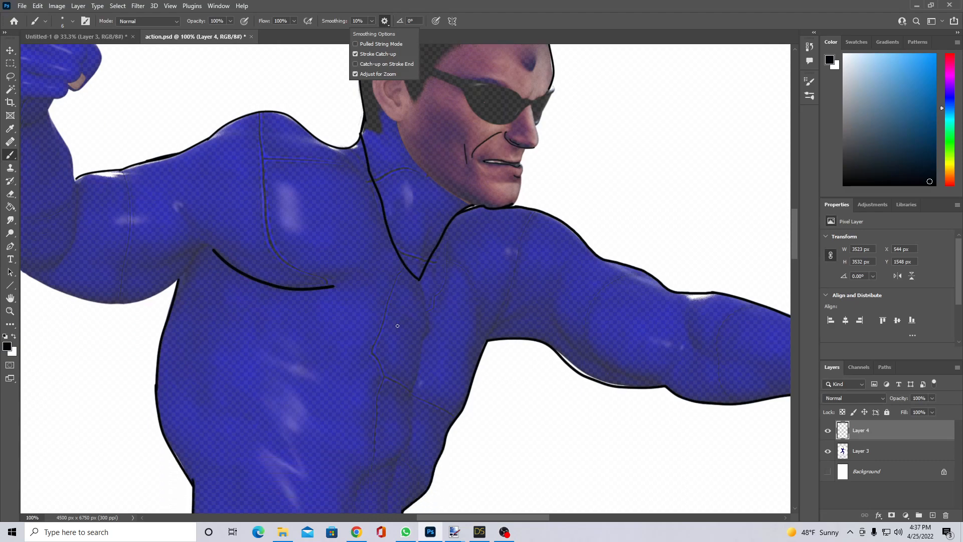
click(425, 290)
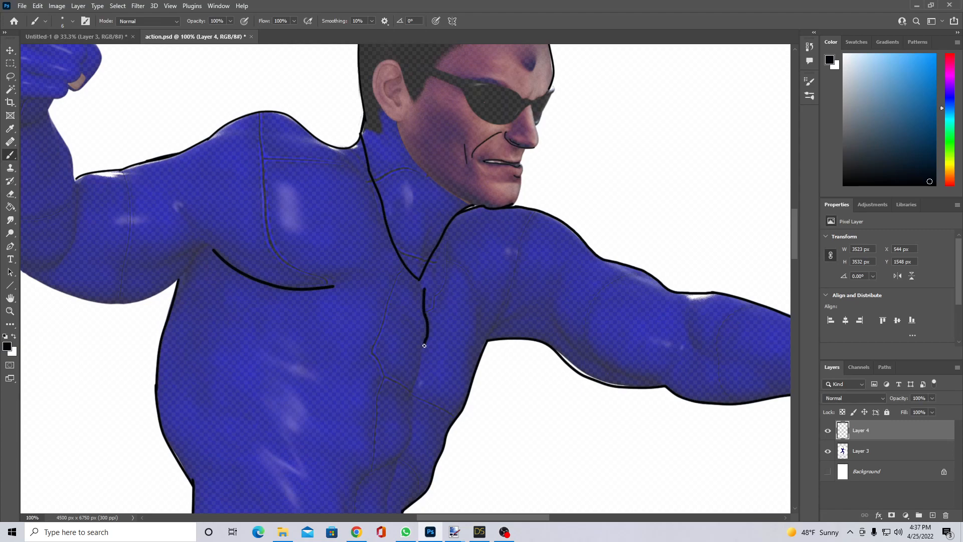
scroll(413, 329, down, 2)
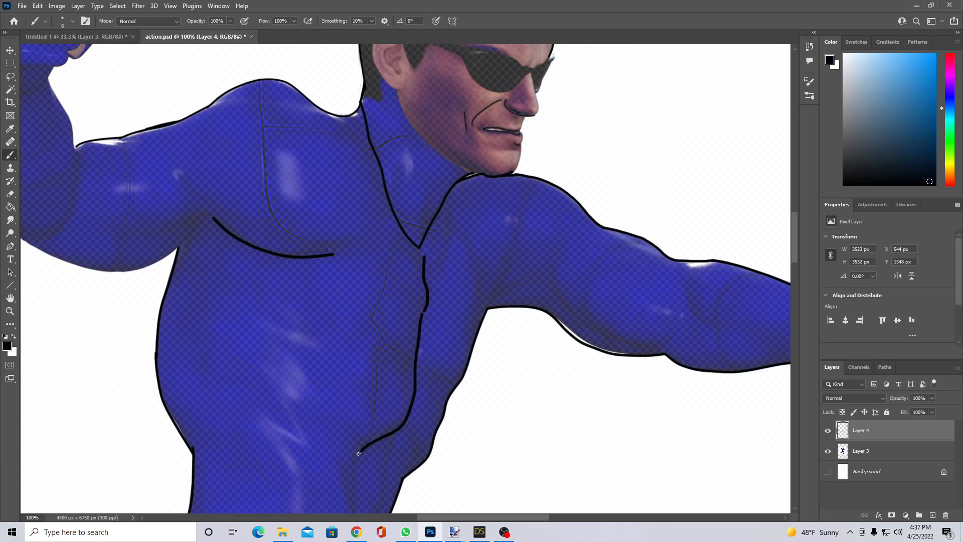
scroll(362, 442, down, 5)
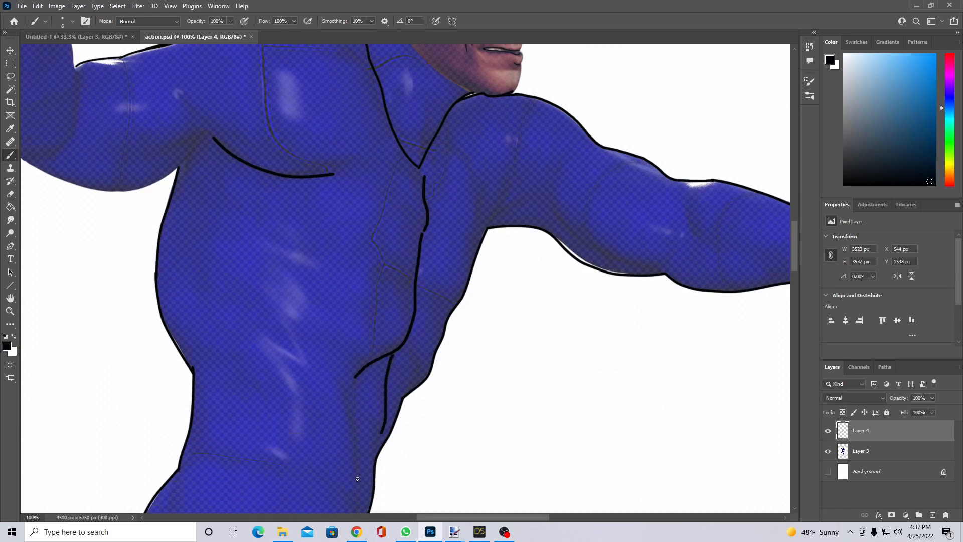
drag(354, 430, 337, 380)
scroll(351, 381, down, 4)
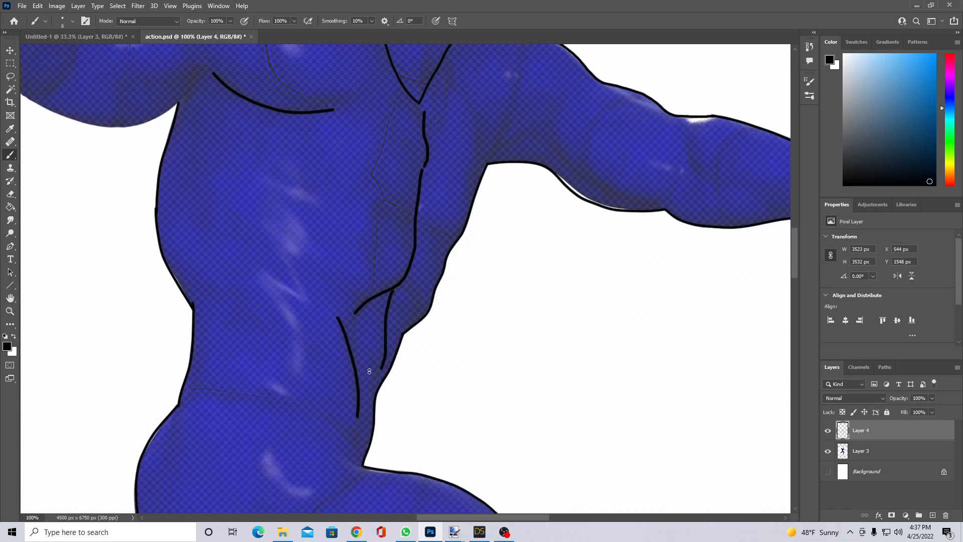
Outline the raised forearm, tracing its outer edge from elbow to wrist and its inner edge from the elbow crook to the wrist.
scroll(390, 312, up, 6)
scroll(390, 312, up, 4)
drag(505, 518, 548, 520)
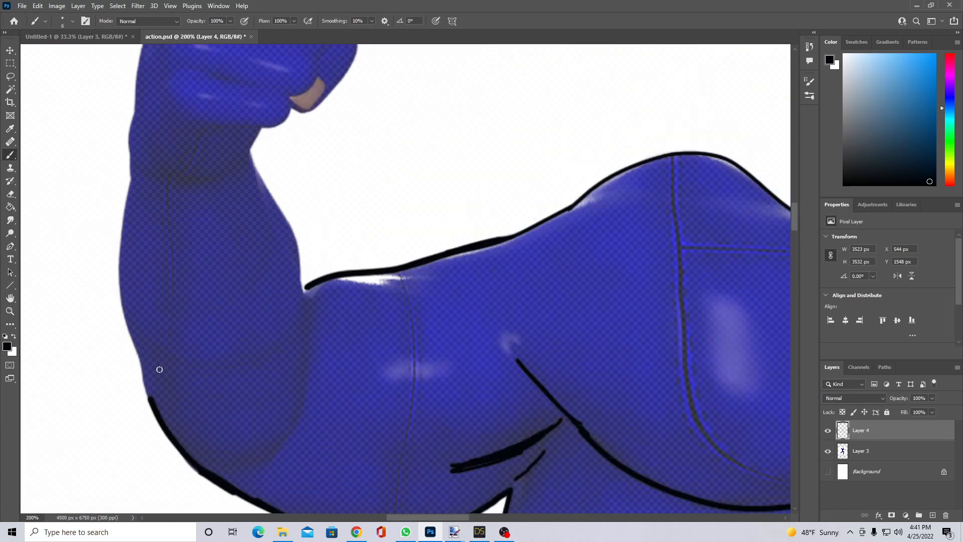
mouse_move(159, 416)
mouse_down()
mouse_move(116, 303)
mouse_move(130, 181)
mouse_up()
scroll(264, 347, up, 4)
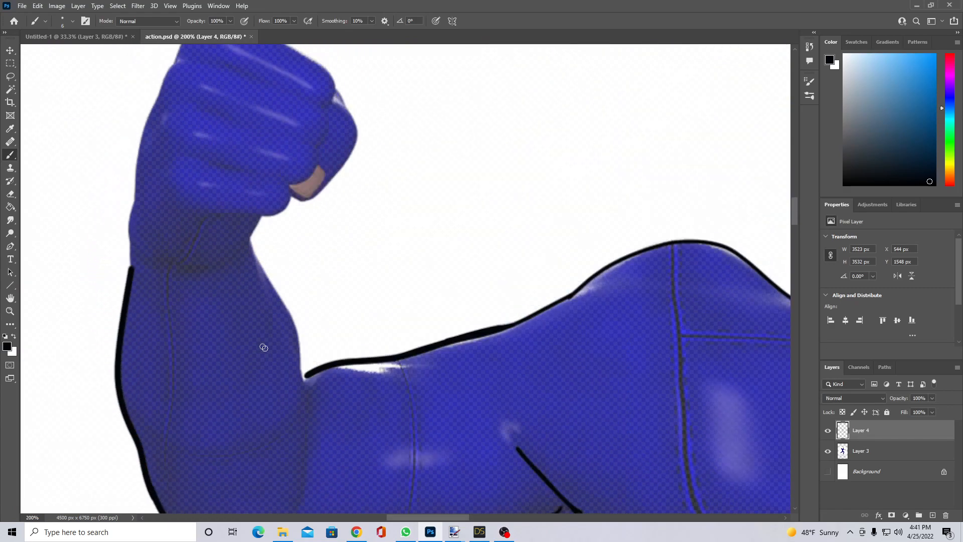
mouse_move(305, 379)
mouse_down()
mouse_move(289, 308)
mouse_move(250, 246)
mouse_up()
Outline the raised fist from the wrist up the back of the hand, across the knuckles and around the thumb.
scroll(127, 302, up, 3)
mouse_move(128, 303)
mouse_down()
mouse_move(140, 199)
mouse_move(219, 58)
mouse_up()
mouse_move(333, 142)
mouse_down()
mouse_move(267, 92)
mouse_move(201, 78)
mouse_up()
mouse_move(336, 147)
mouse_down()
mouse_move(355, 175)
mouse_move(351, 215)
mouse_move(292, 265)
mouse_up()
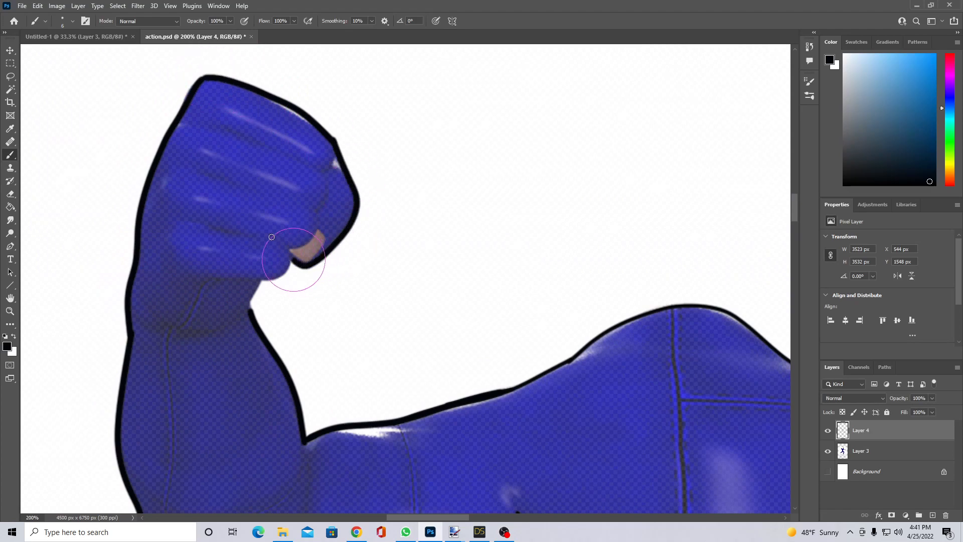
click(505, 532)
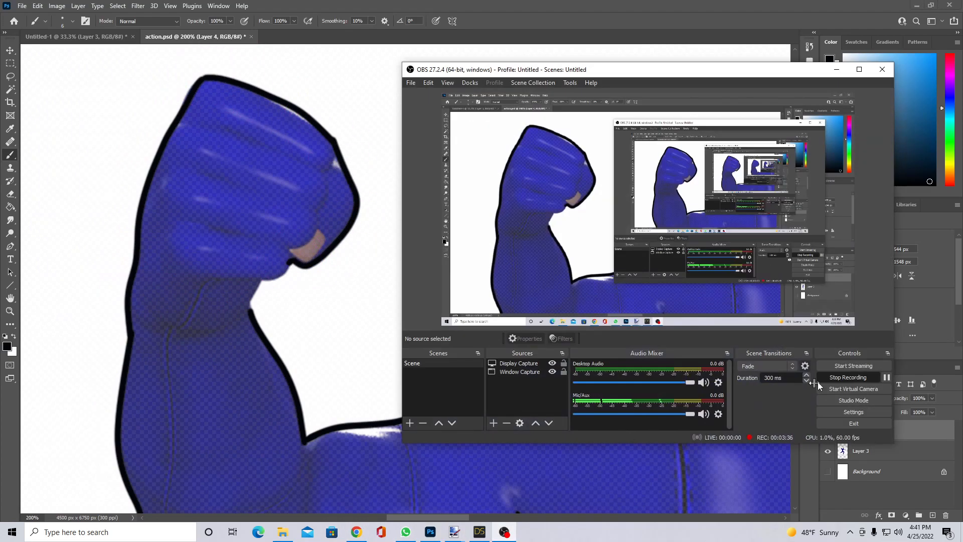
click(857, 378)
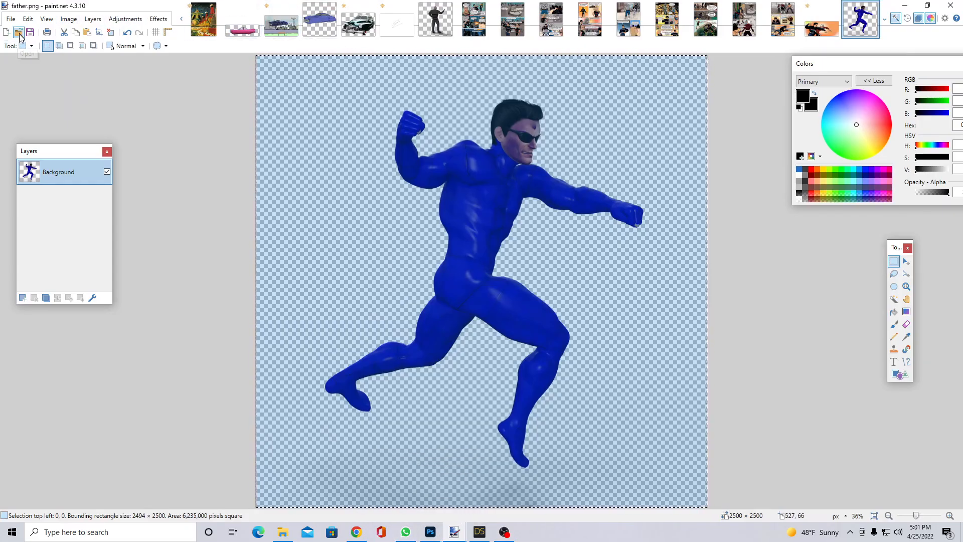
In paint.net, open the image "action2 lines" from the renders2 folder and inspect the line art enlarged.
click(19, 33)
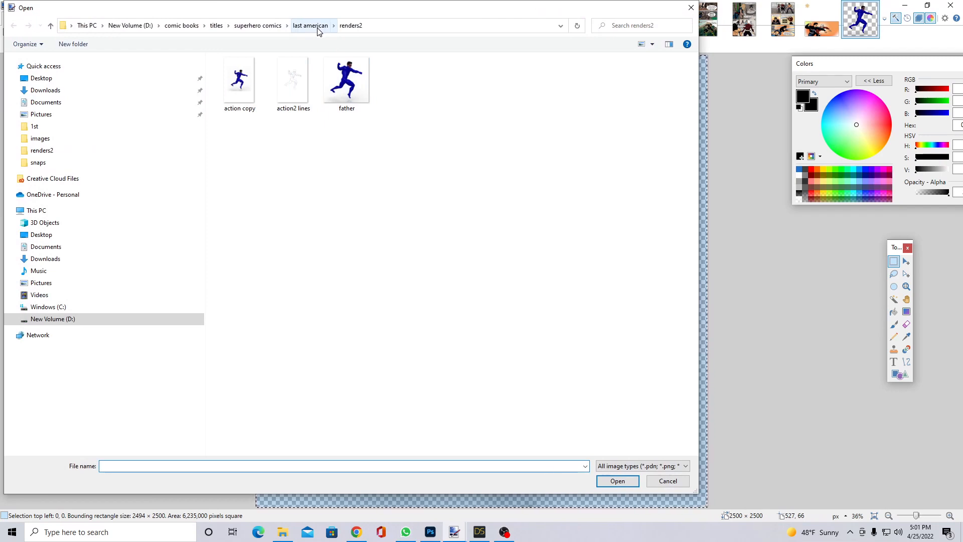
double_click(280, 90)
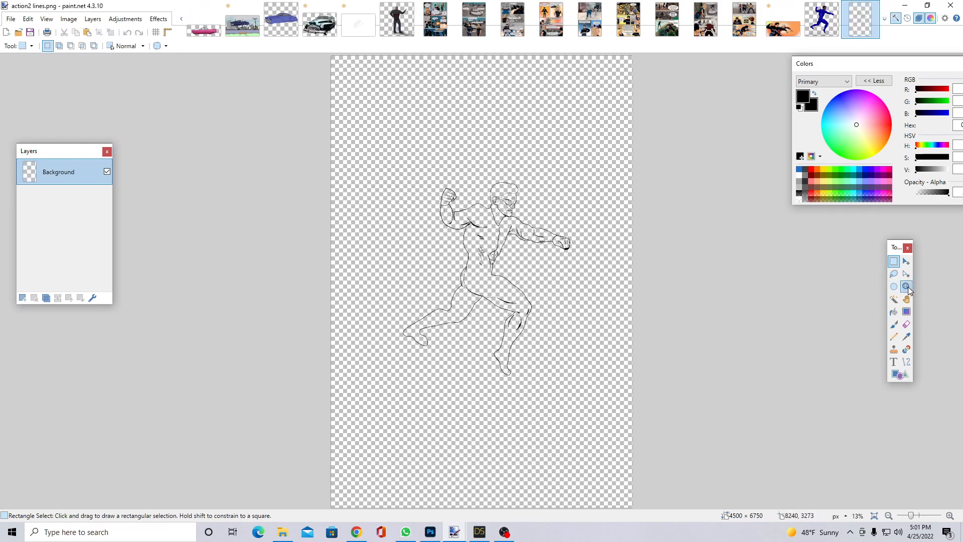
click(908, 287)
click(500, 229)
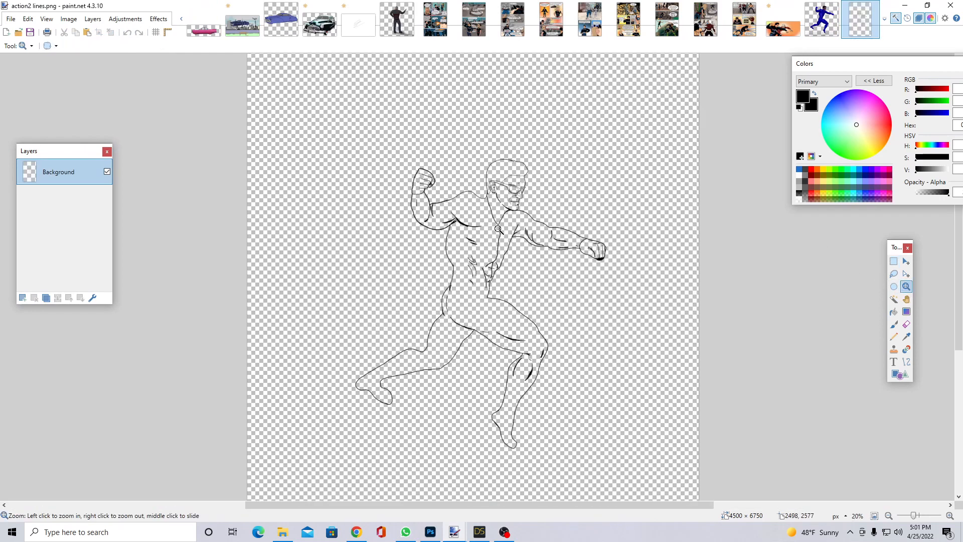
click(498, 230)
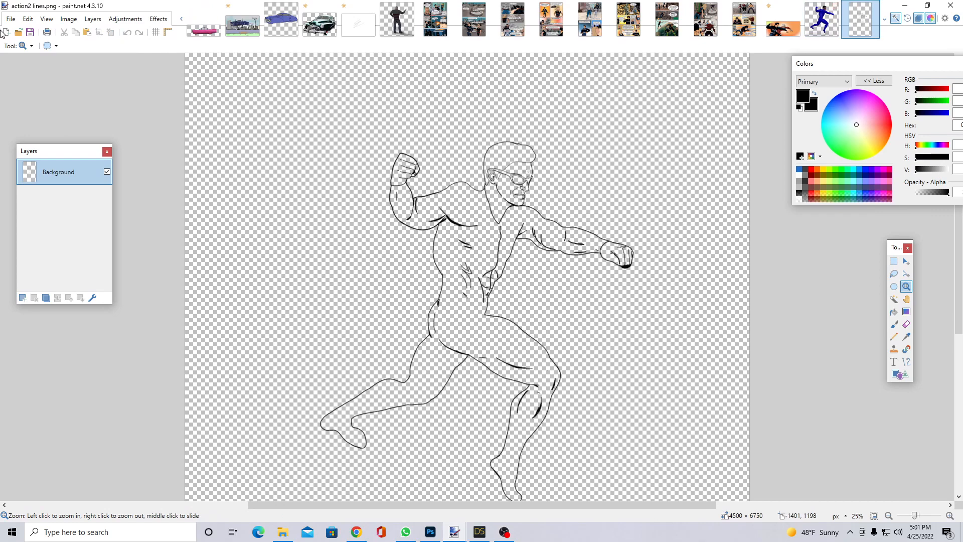
Open the image "action copy" from the renders2 folder and inspect the figure enlarged.
click(19, 33)
click(239, 97)
double_click(239, 98)
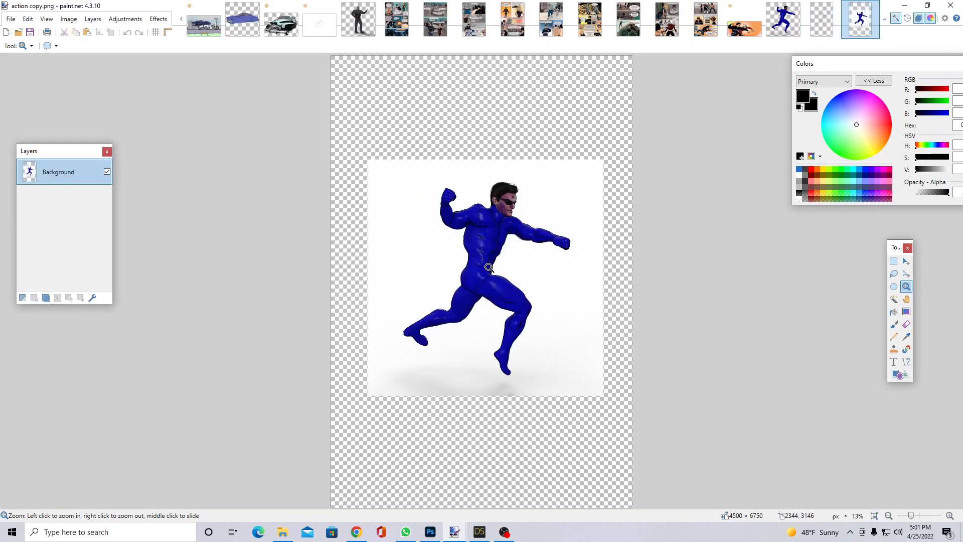
click(515, 244)
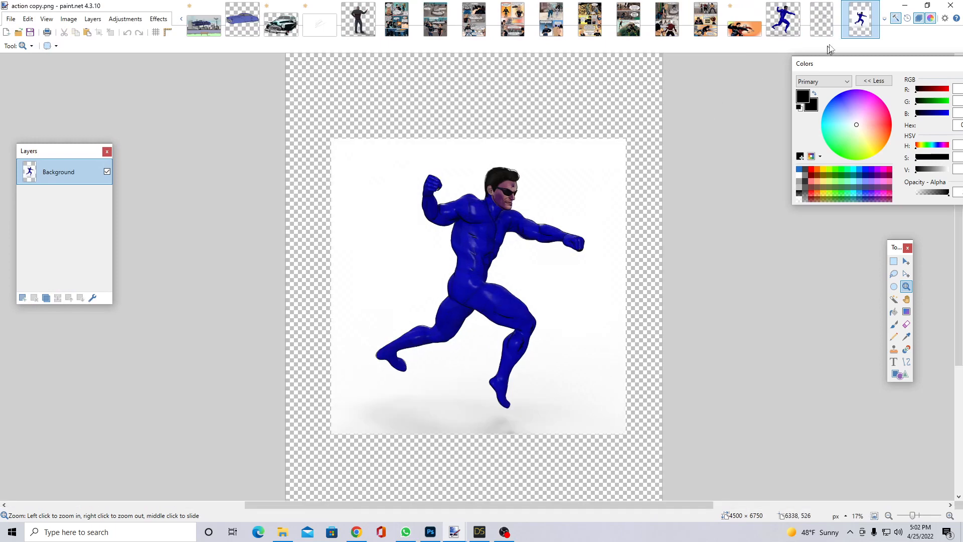
Compare the father.png render with the inked figure in action copy.png, viewing the inked one closer.
click(784, 20)
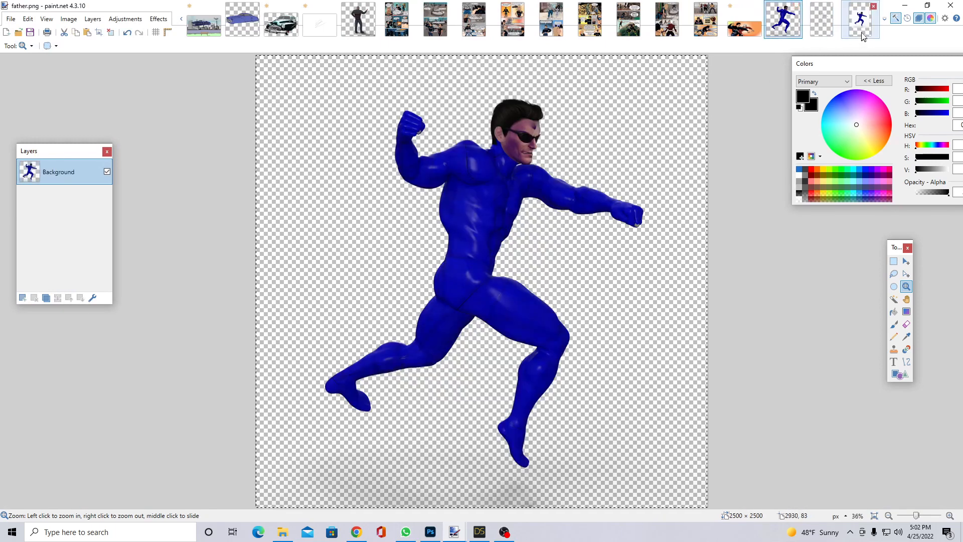
click(863, 37)
click(550, 244)
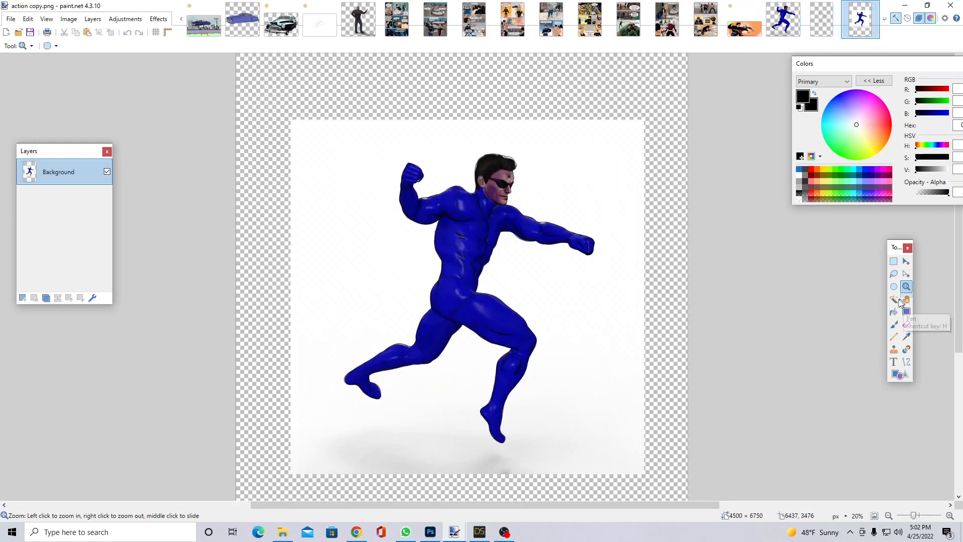
Select the white background around the figure with the Magic Wand at 43% tolerance and delete it.
click(894, 300)
click(559, 342)
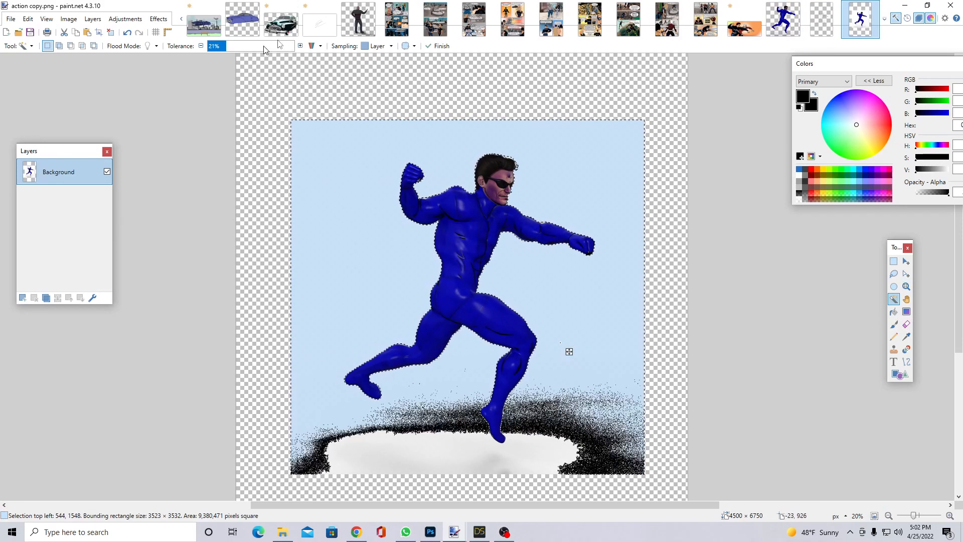
click(245, 46)
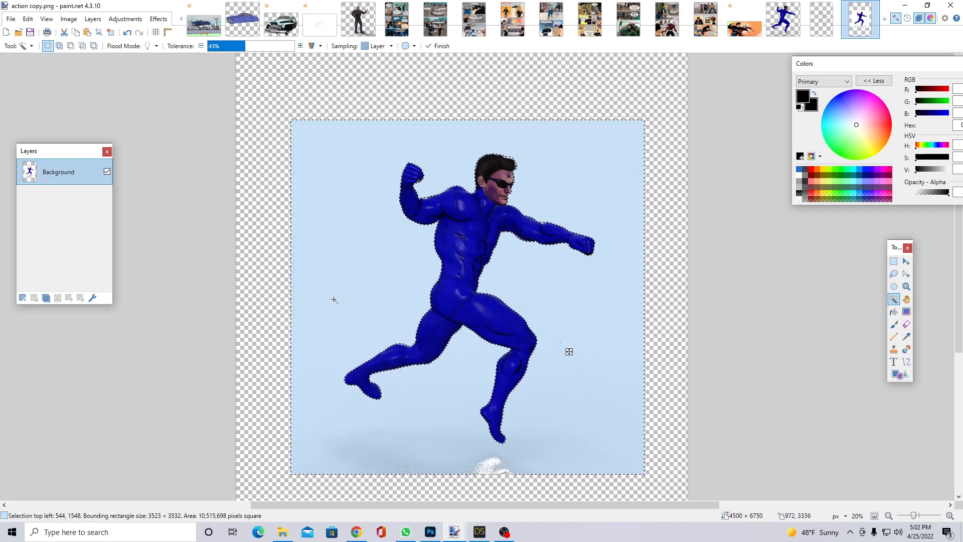
key(Delete)
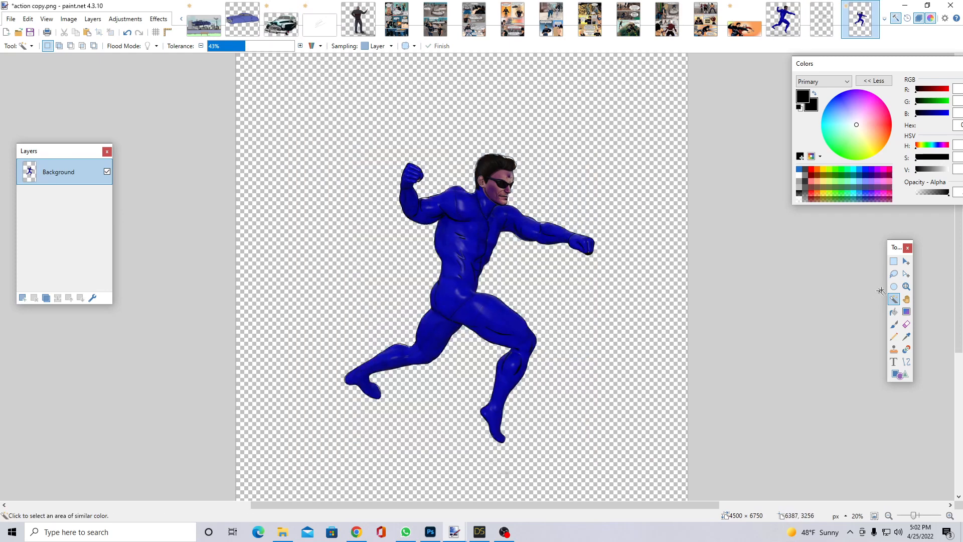
Copy a rectangular area around the blue figure and paste it as a new layer into action2 lines.png.
click(894, 261)
drag(656, 476, 222, 102)
click(27, 18)
click(48, 72)
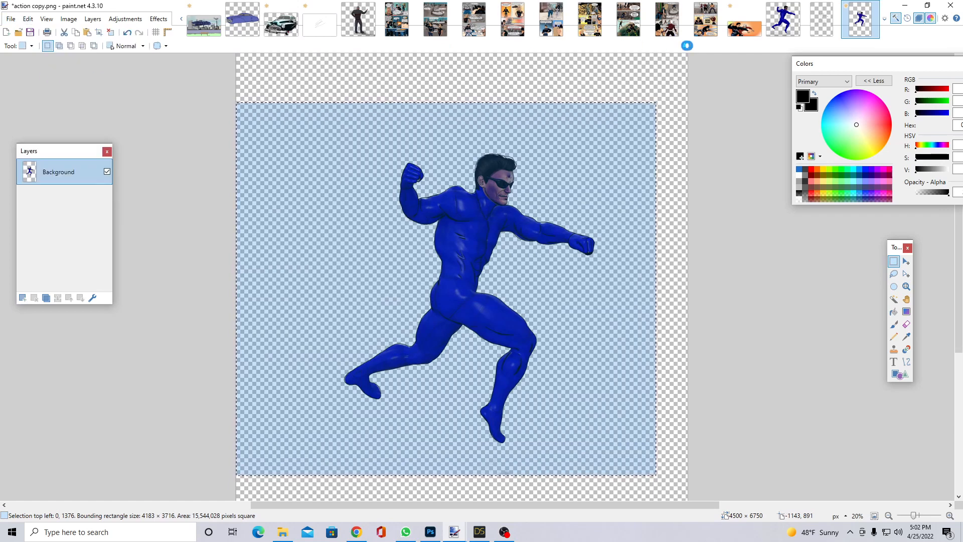
click(822, 20)
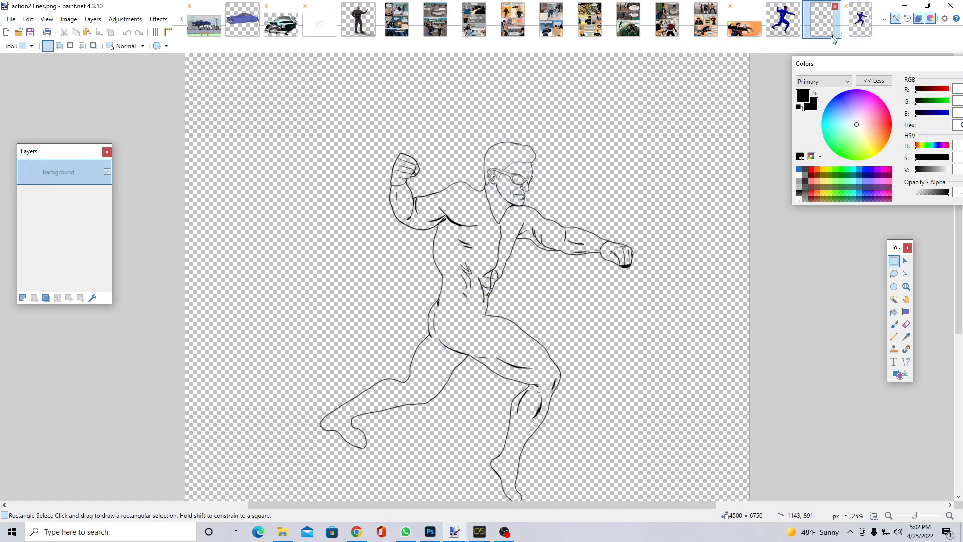
click(28, 19)
click(60, 108)
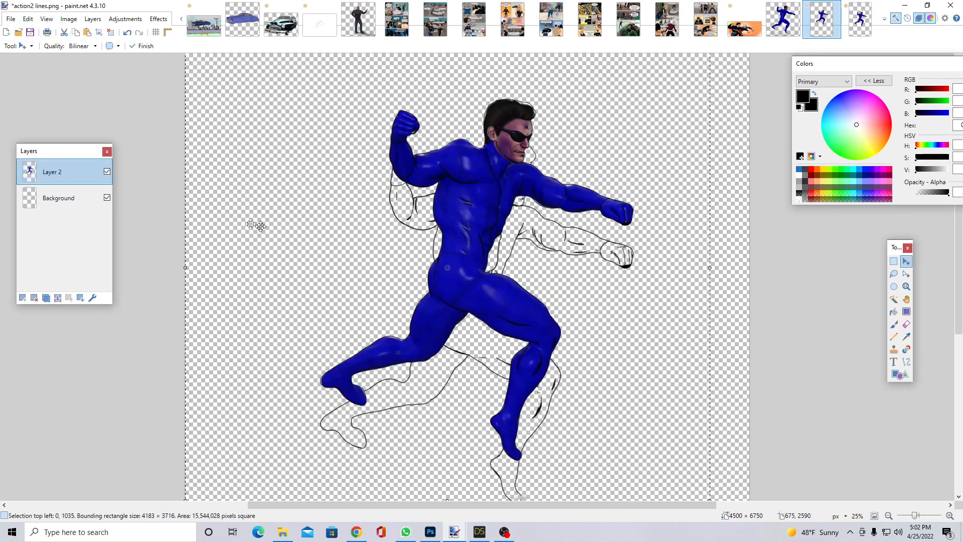
Align the pasted figure with the line art and place its layer beneath the Background layer holding the lines.
scroll(291, 216, down, 5)
scroll(447, 133, up, 4)
drag(490, 150, 489, 185)
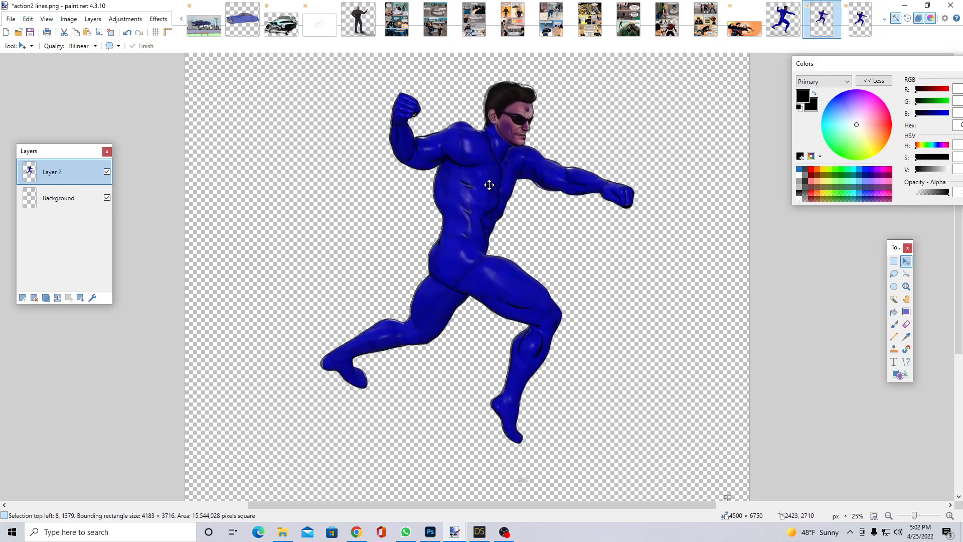
drag(73, 173, 75, 202)
drag(465, 202, 464, 203)
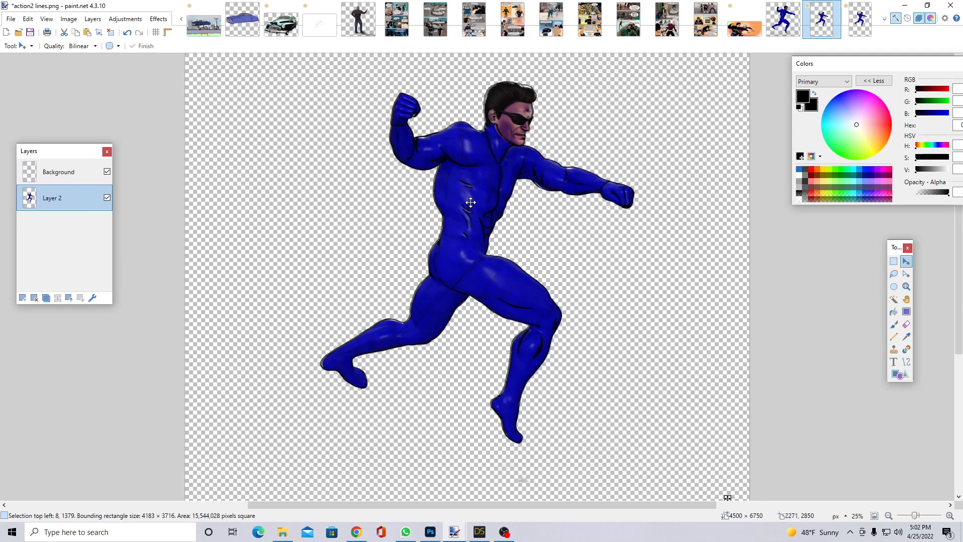
Lower the opacity of Layer 2 to make the coloured figure semi-transparent, and hide that layer.
double_click(52, 199)
drag(509, 297, 481, 294)
click(486, 313)
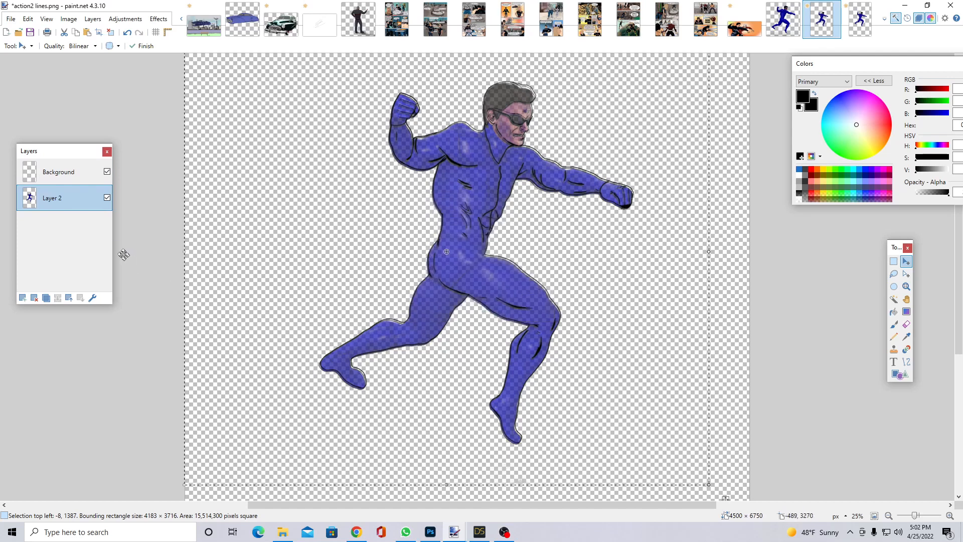
click(107, 198)
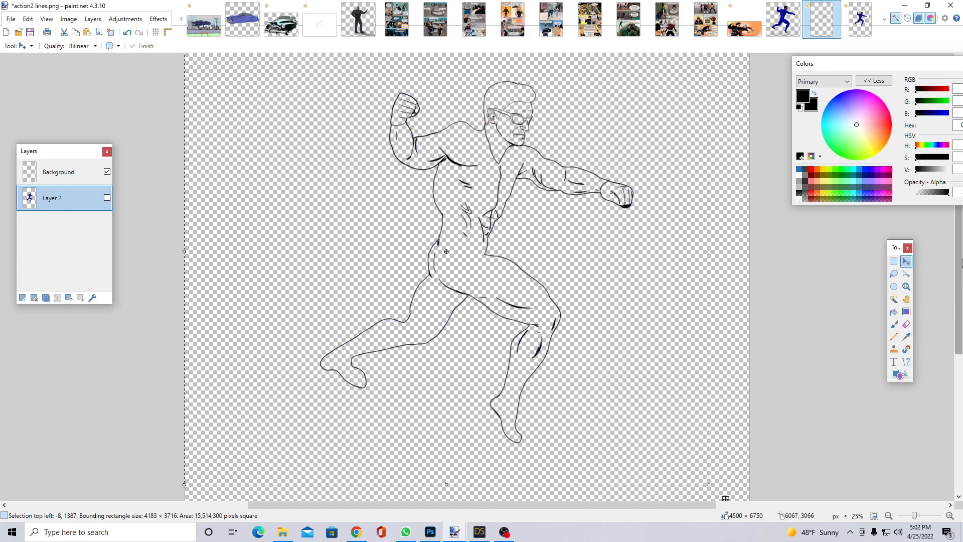
On the Background layer, draw a slightly curved line about 374 px long across the waist as the belt's upper edge.
click(906, 286)
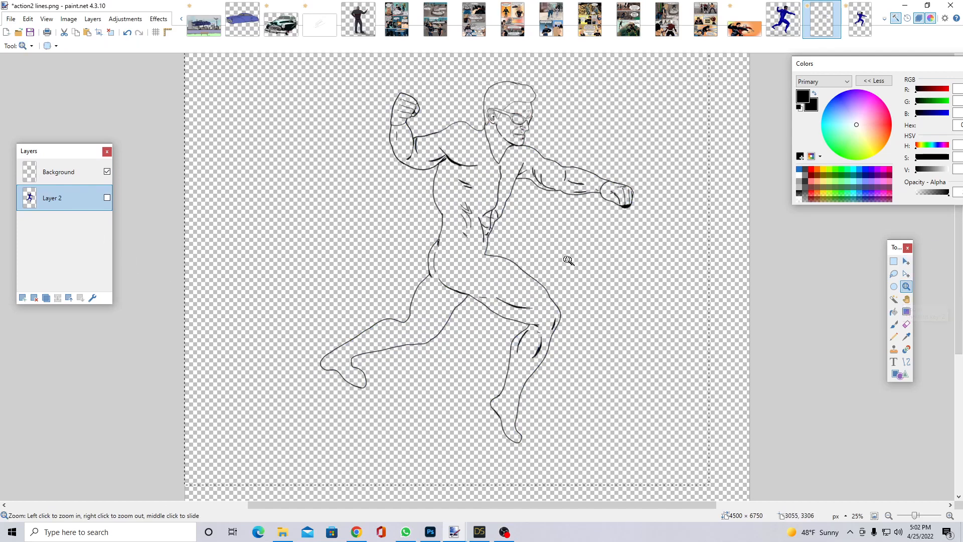
click(515, 255)
click(482, 246)
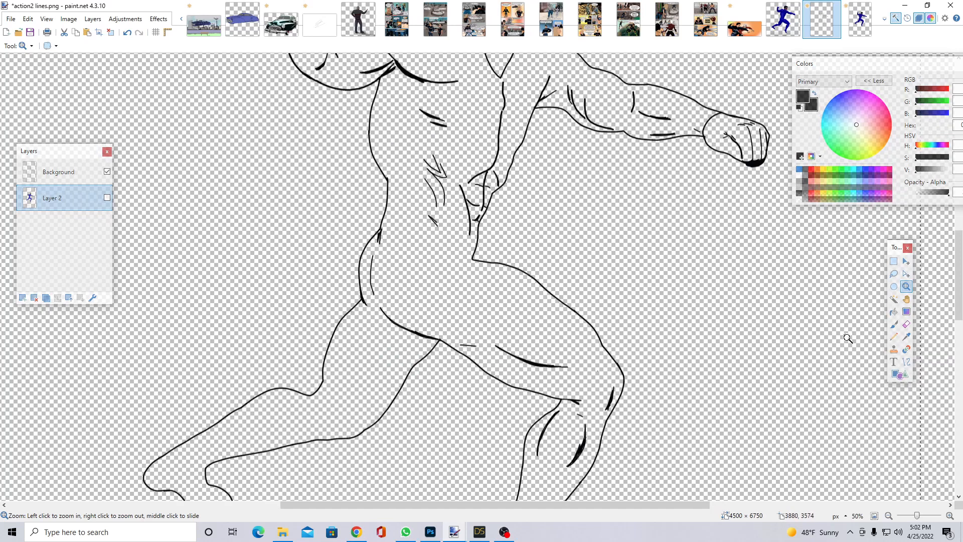
click(907, 362)
click(91, 181)
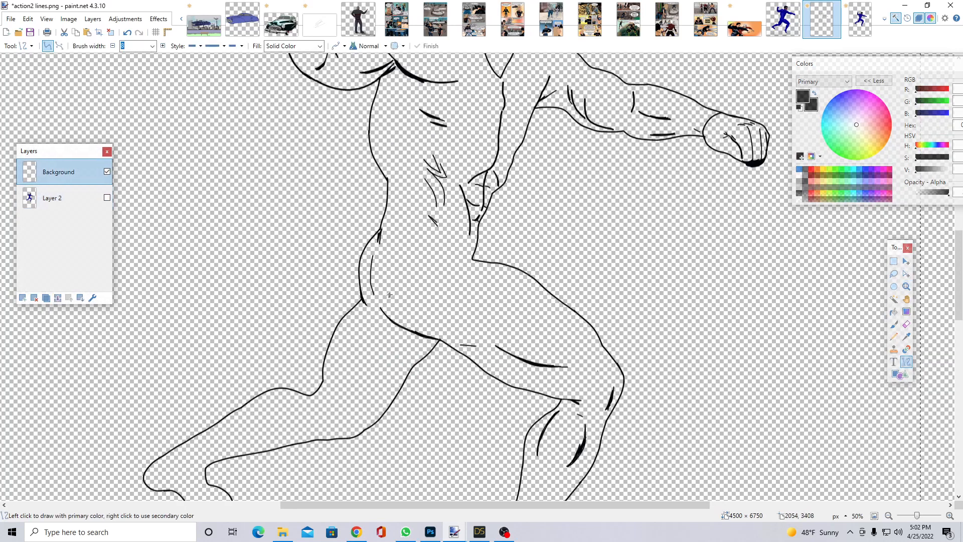
scroll(389, 260, up, 2)
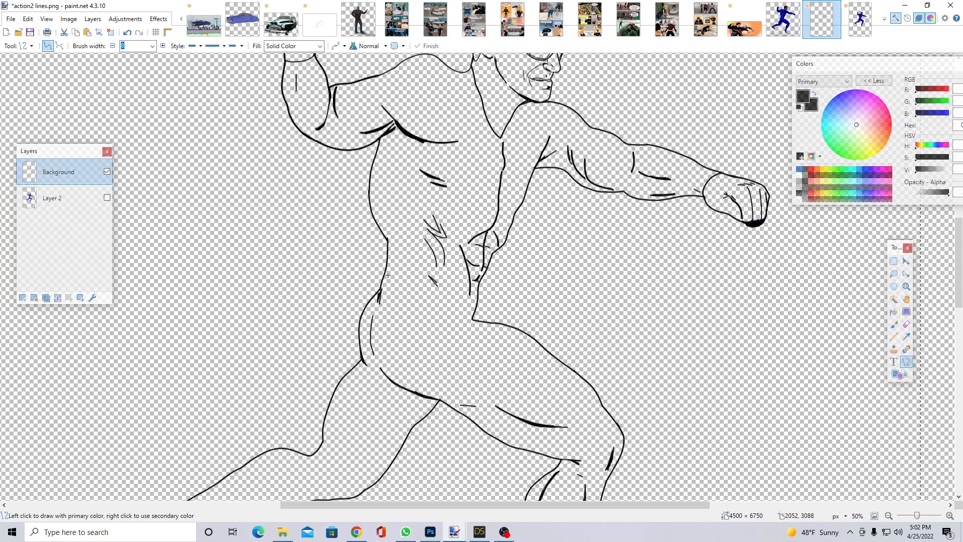
drag(386, 270, 478, 284)
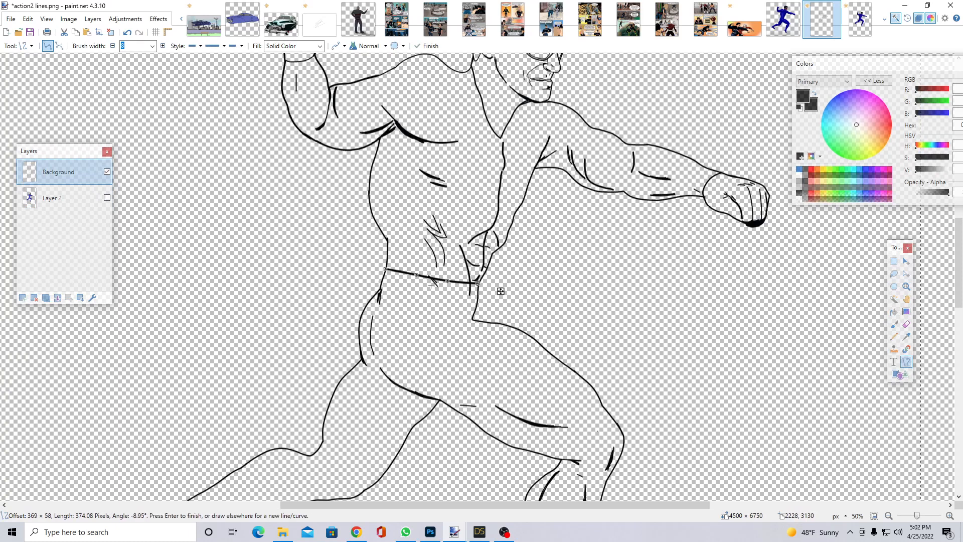
drag(416, 274, 447, 283)
Draw a second curved line just below the first as the belt's lower edge, fitting its ends to the waist outline.
mouse_move(385, 269)
mouse_down()
mouse_move(430, 295)
mouse_move(477, 300)
mouse_up()
key(Return)
mouse_move(381, 289)
mouse_down()
mouse_move(382, 277)
mouse_move(404, 292)
mouse_move(384, 277)
mouse_up()
drag(477, 300, 478, 293)
key(Return)
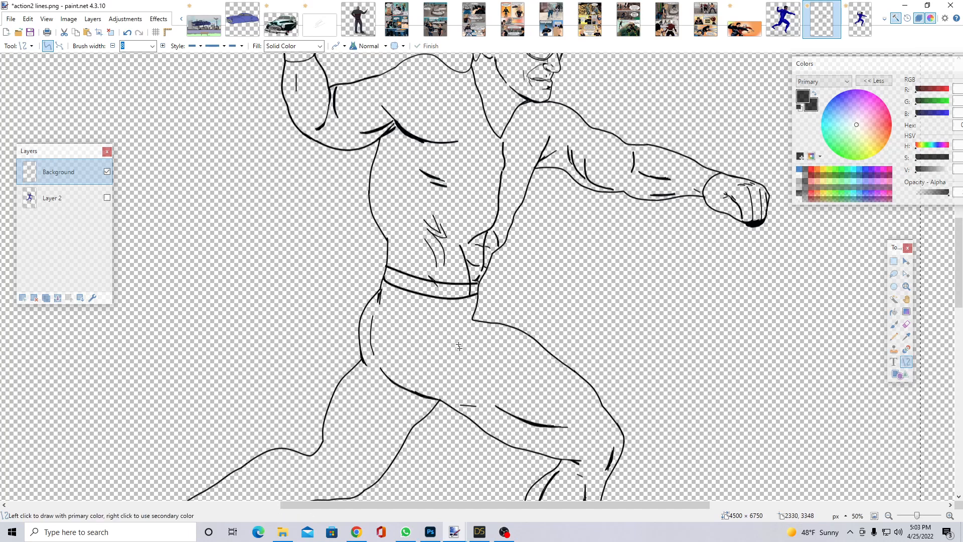
Open the costume reference image "7" from the last american folder's poses > standing poses subfolder.
scroll(454, 336, down, 2)
scroll(525, 364, down, 3)
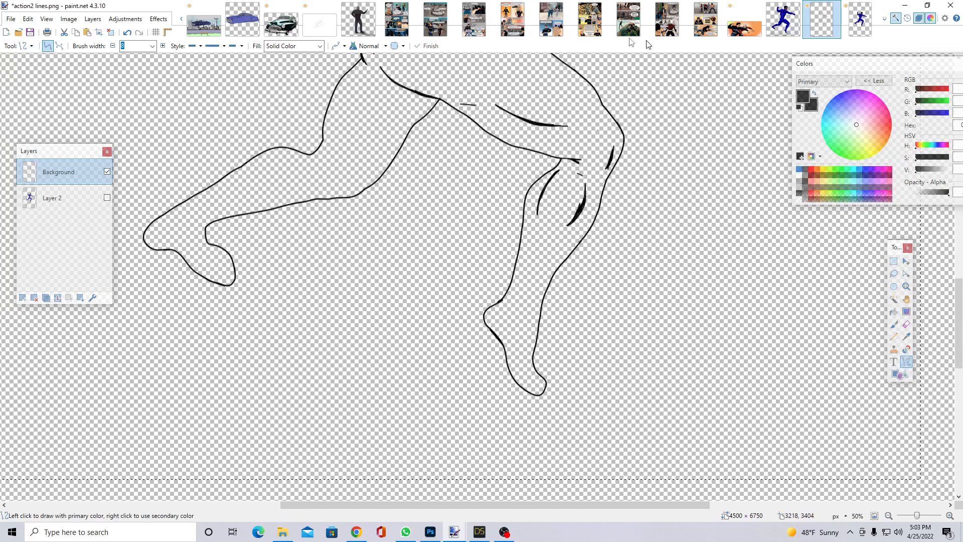
click(19, 33)
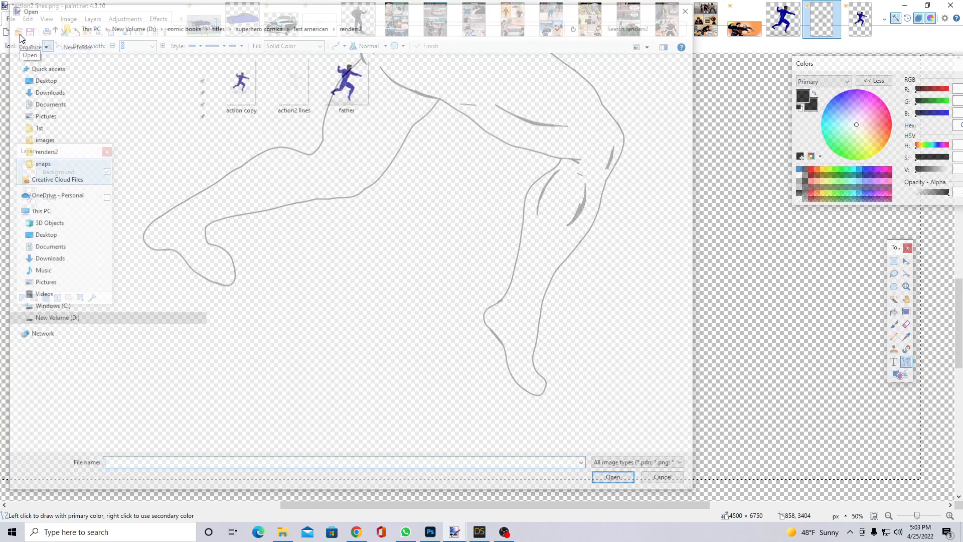
click(310, 26)
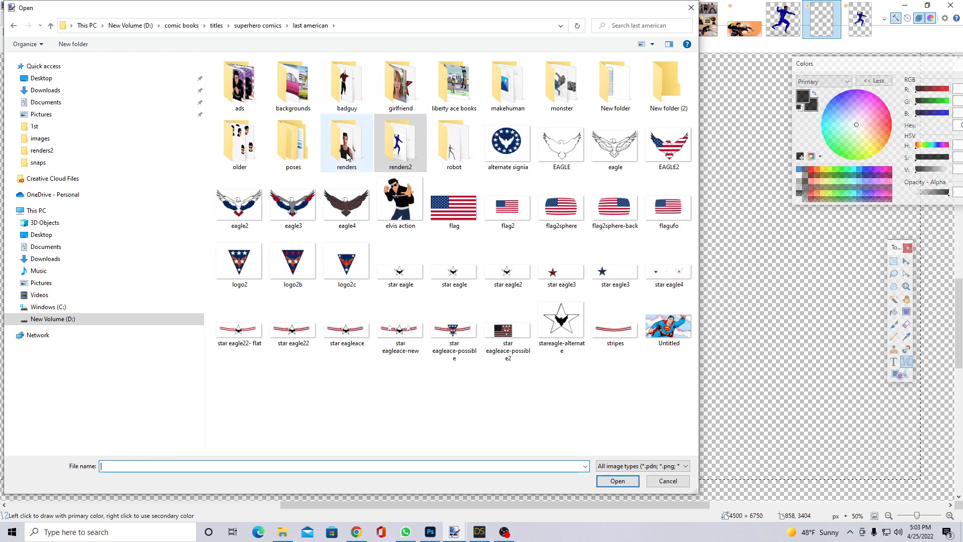
double_click(300, 157)
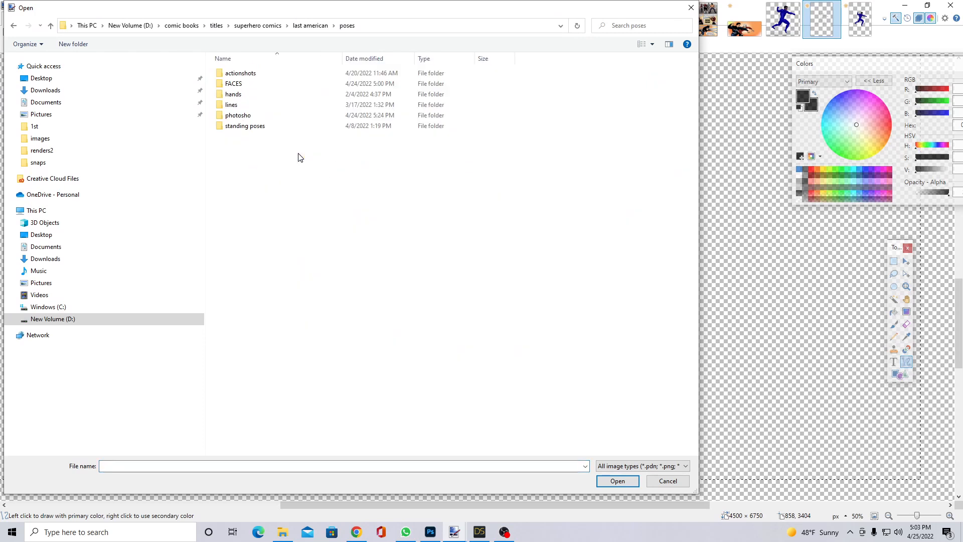
double_click(252, 128)
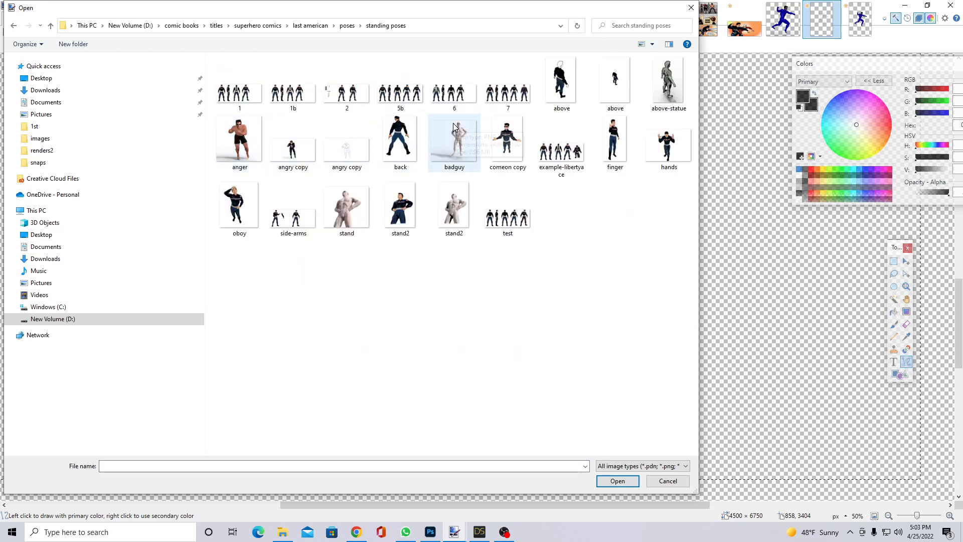
click(495, 99)
double_click(494, 99)
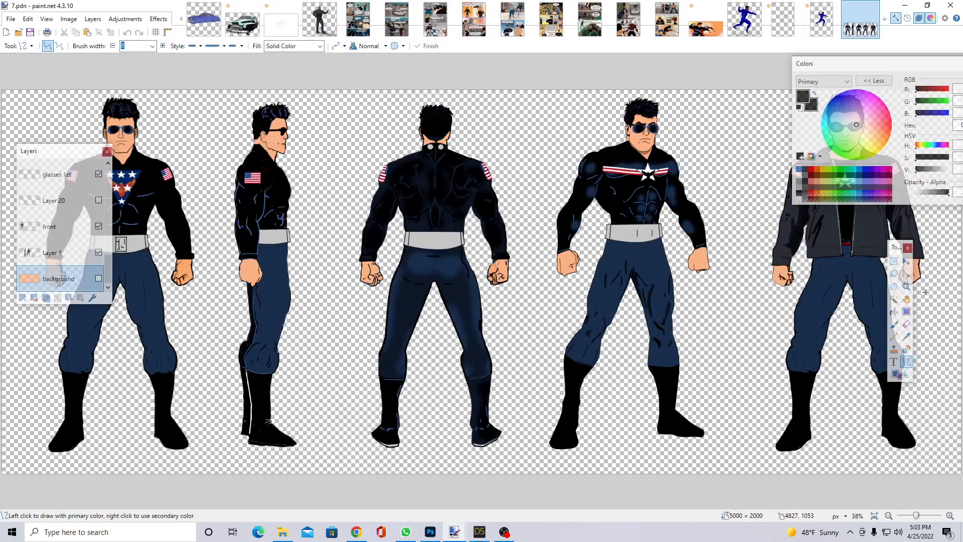
Compare the costumes in 7.pdn with the figure in action copy.png, examining the boots and enlarged legs.
click(906, 286)
right_click(651, 294)
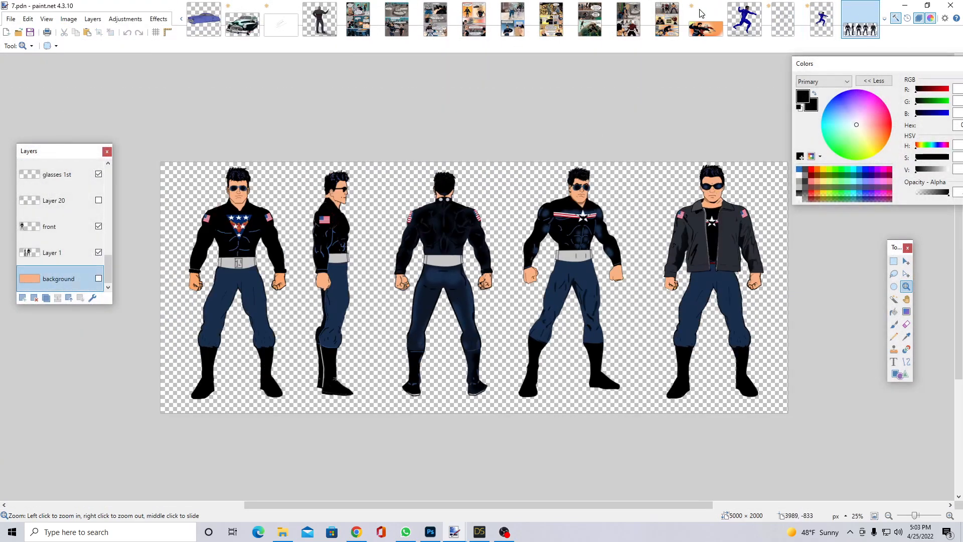
click(822, 20)
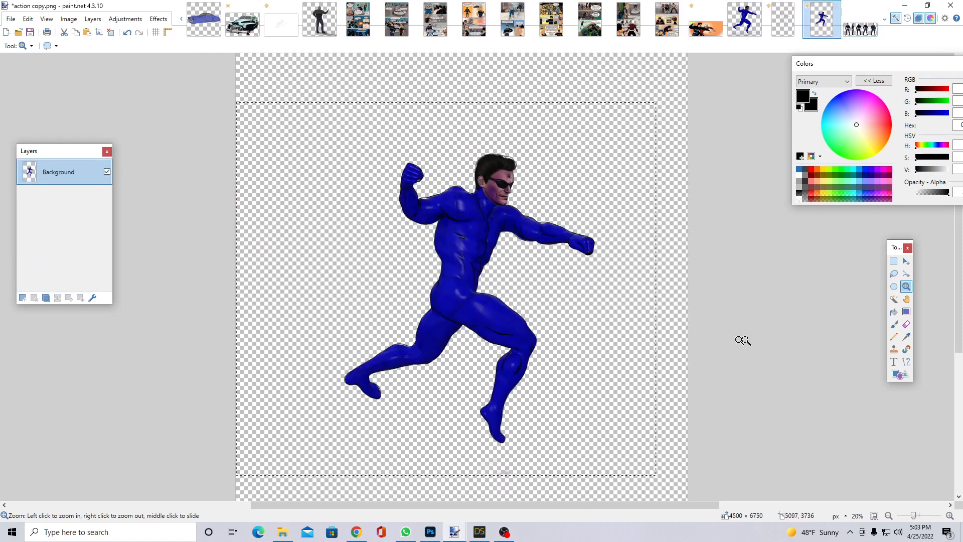
click(545, 337)
click(533, 336)
click(490, 336)
click(489, 339)
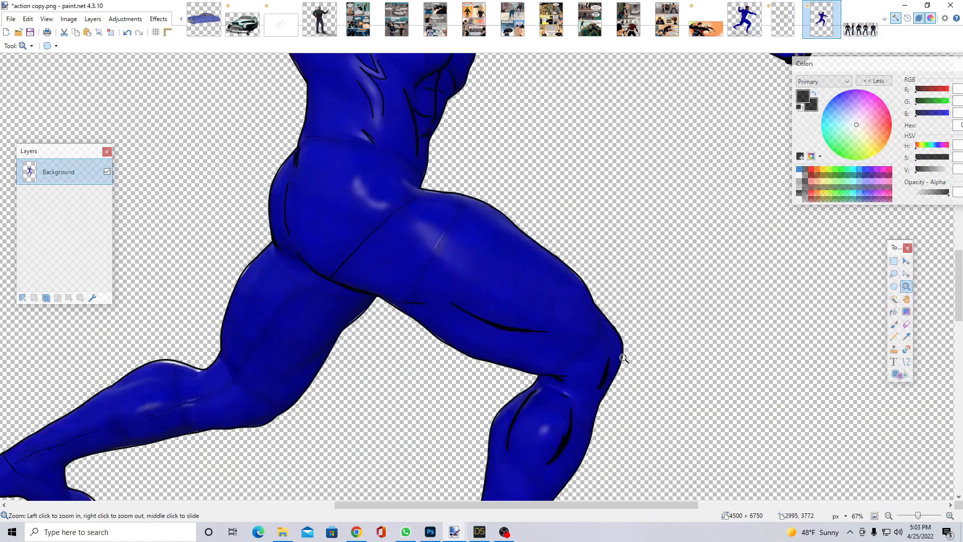
right_click(624, 358)
click(860, 30)
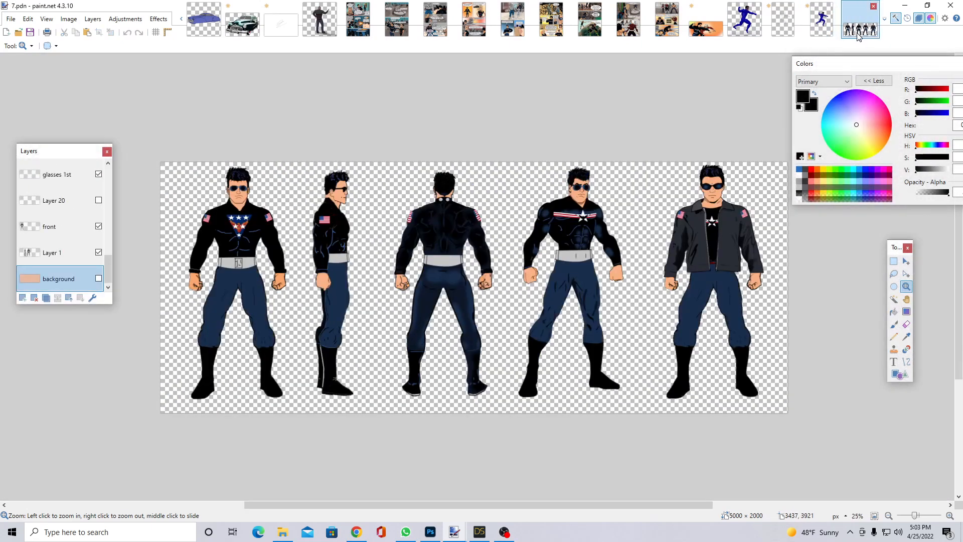
click(823, 22)
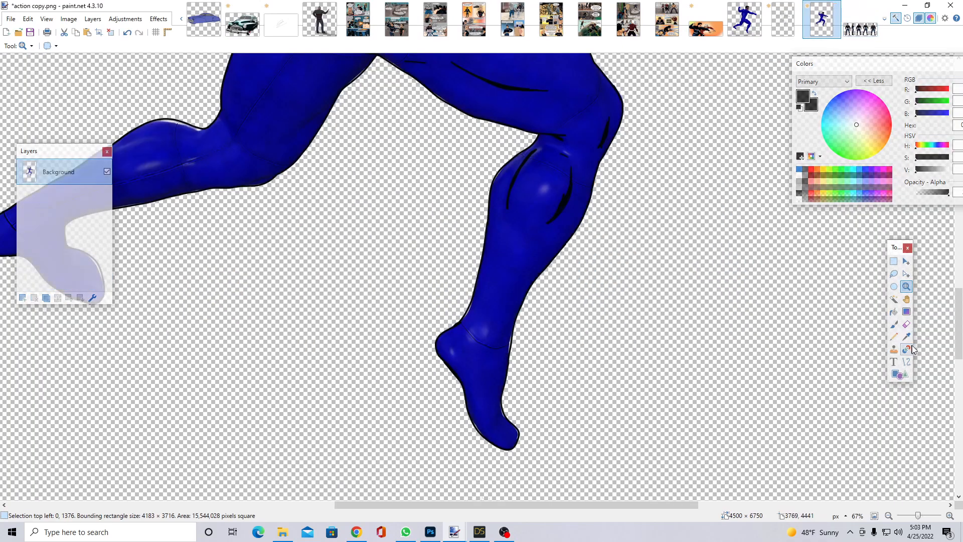
In action2 lines.png, draw a curved boot-top line across the front leg just below the knee.
click(907, 362)
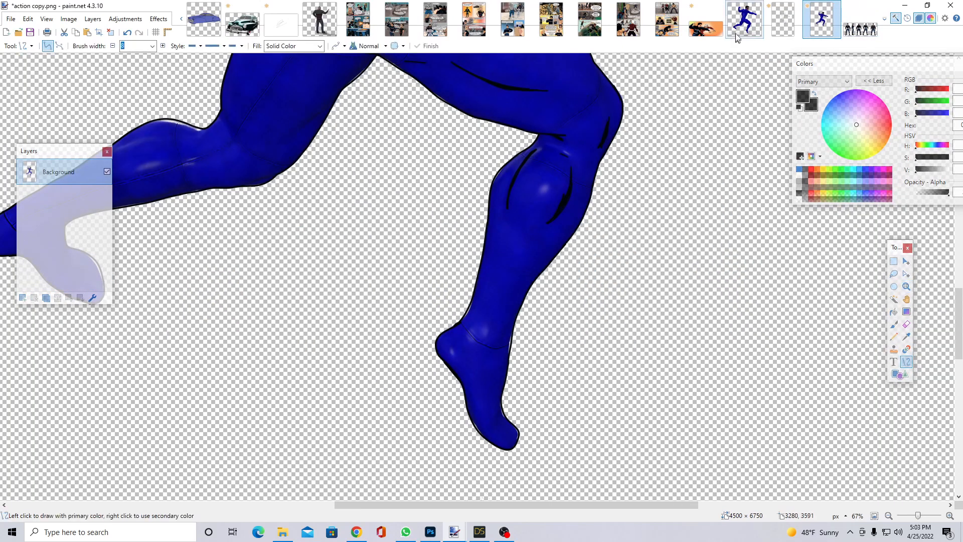
click(783, 20)
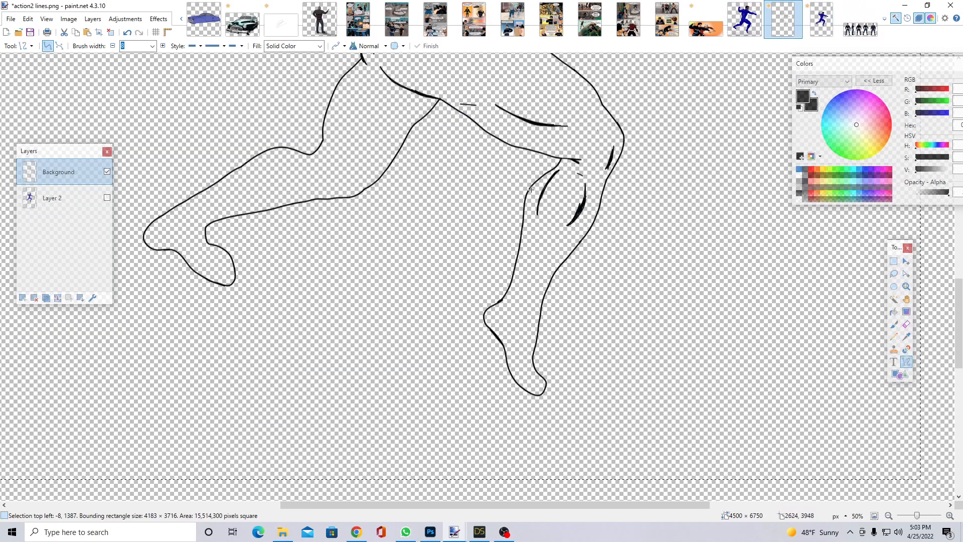
mouse_move(530, 186)
mouse_down()
mouse_move(595, 221)
mouse_move(546, 206)
mouse_move(534, 183)
mouse_up()
drag(595, 221, 547, 203)
key(Return)
Draw a curved boot-top line across the calf of the rear leg, from its upper to its lower outline.
drag(550, 505, 498, 513)
mouse_move(393, 147)
mouse_down()
mouse_move(396, 206)
mouse_move(389, 170)
mouse_up()
drag(395, 207, 409, 205)
drag(394, 149, 387, 171)
key(Return)
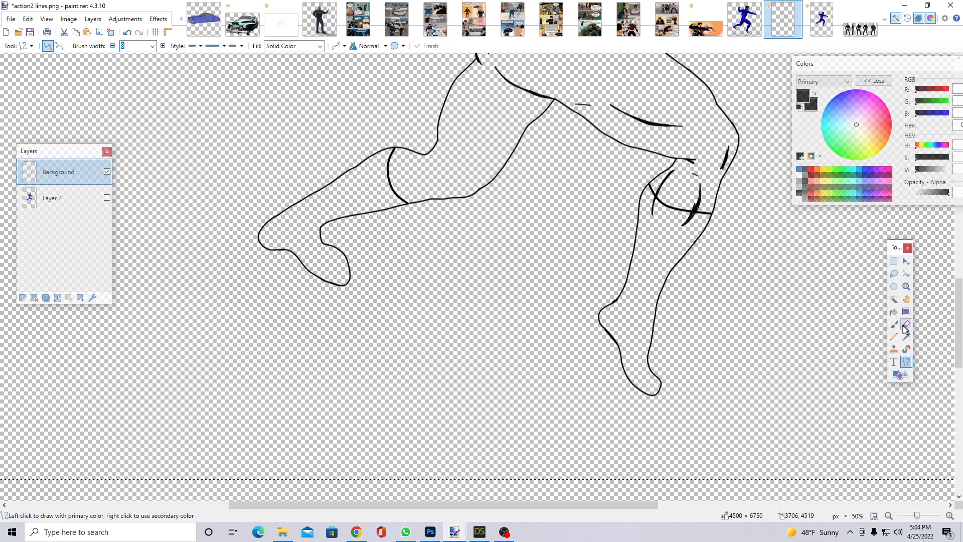
Add short black crease marks around the rear foot's ankle and a small stroke near the toe.
drag(317, 227, 315, 224)
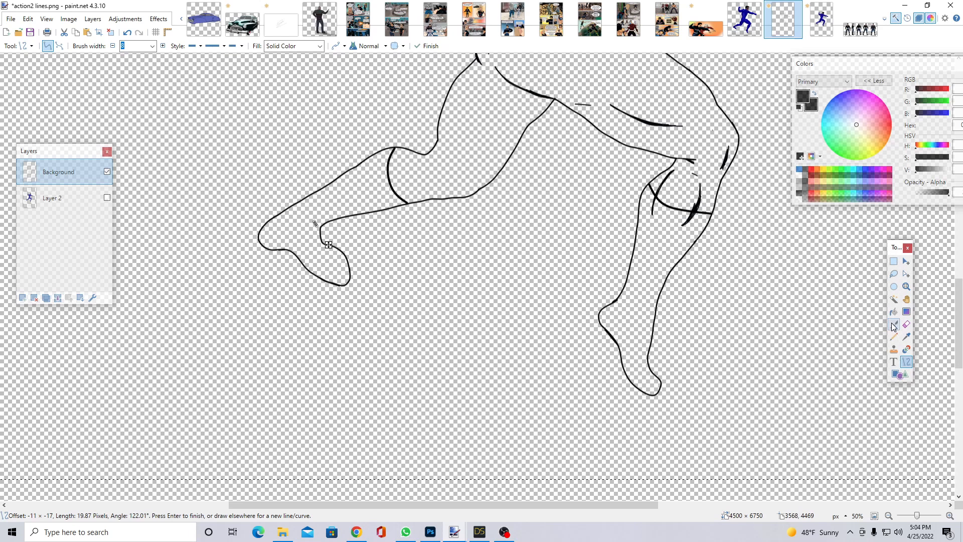
key(b)
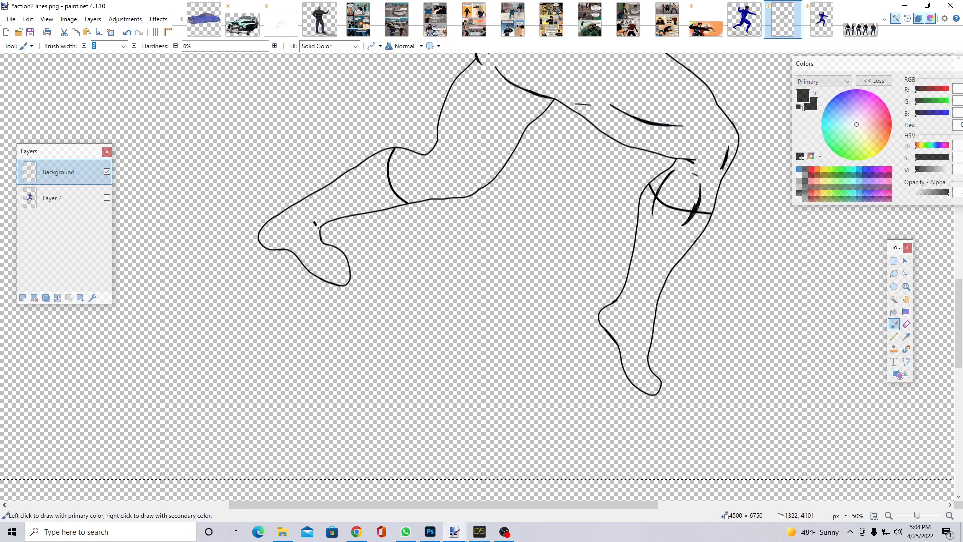
mouse_move(317, 215)
mouse_down()
mouse_move(320, 228)
mouse_move(313, 217)
mouse_up()
click(304, 210)
drag(333, 276, 347, 272)
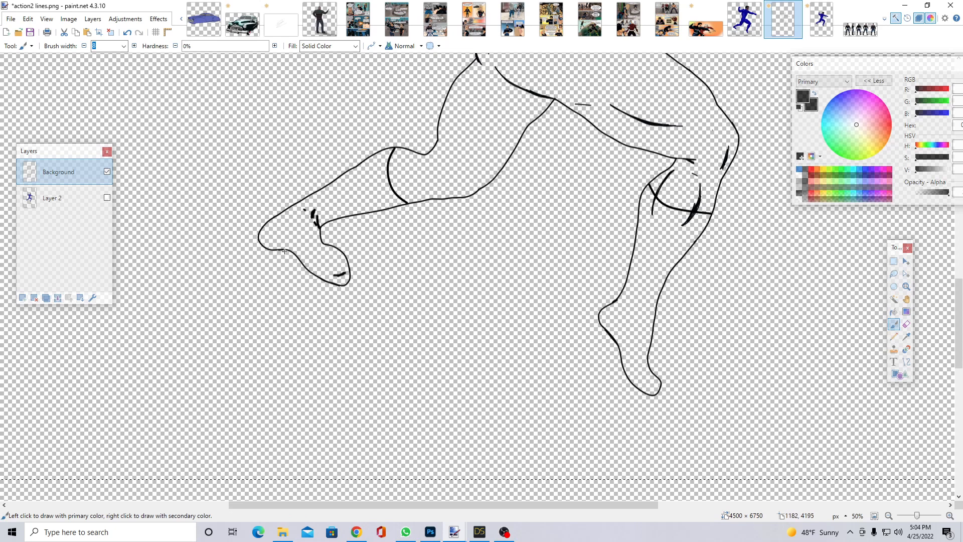
Brush the boot's heel edge and a thick black sole along the underside of the rear foot.
drag(290, 254, 271, 250)
mouse_move(337, 285)
mouse_down()
mouse_move(307, 269)
mouse_move(338, 287)
mouse_move(298, 261)
mouse_move(297, 259)
mouse_up()
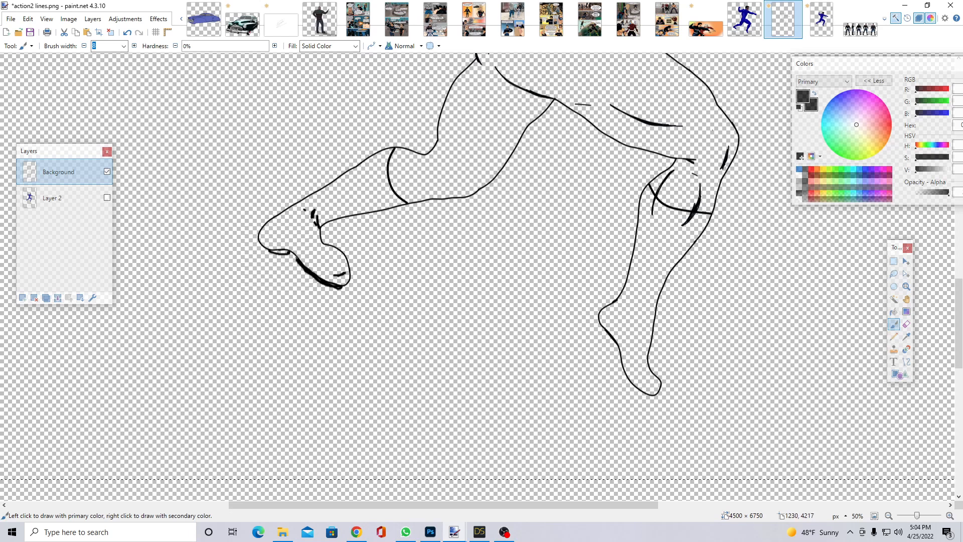
scroll(514, 288, up, 3)
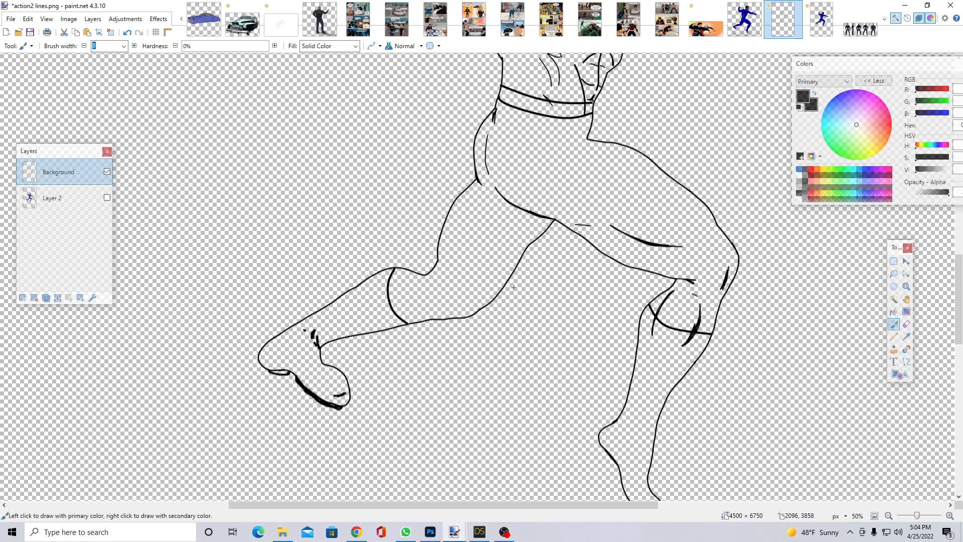
In faces-new2-3dfigure.pdn, select the Layer 8 face layer and sample its skin tone as the primary color.
scroll(596, 353, down, 2)
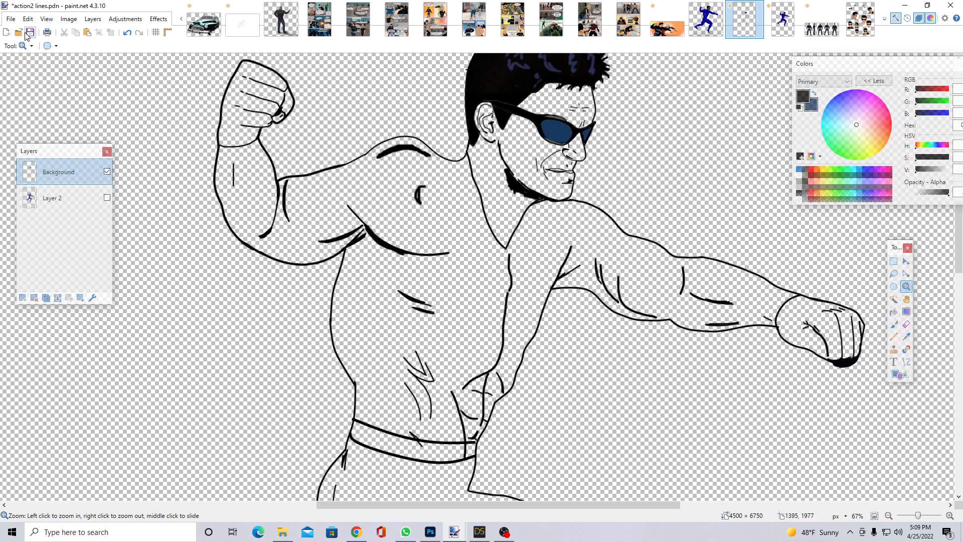
key(k)
click(861, 20)
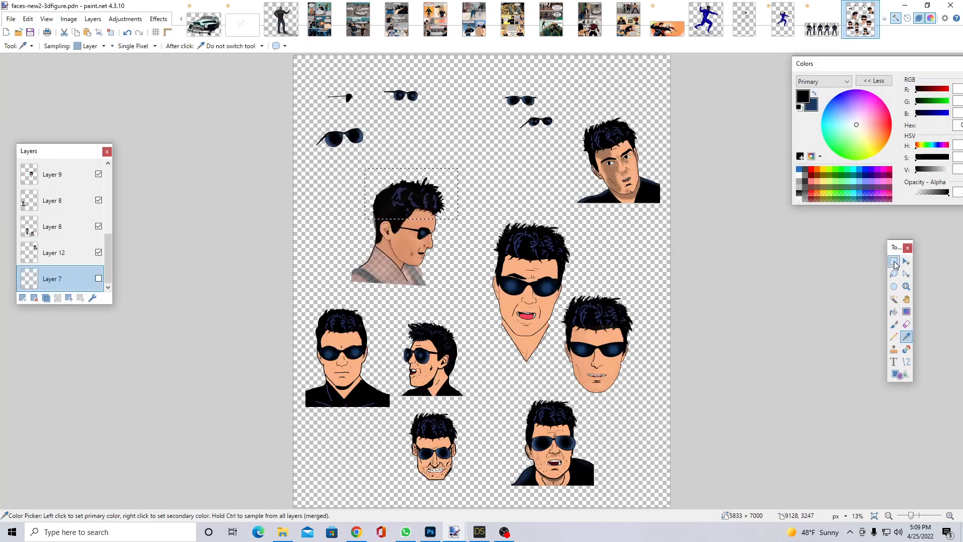
click(423, 362)
click(60, 226)
click(427, 372)
In action2 lines, fill the figure's face, neck and forehead with the sampled skin tone using the Paint Bucket.
click(895, 312)
click(744, 19)
click(545, 180)
click(561, 104)
Brush skin tone over the edge of the small dark mark below the lower lip.
click(906, 286)
click(560, 109)
click(560, 109)
click(894, 324)
drag(588, 325, 596, 328)
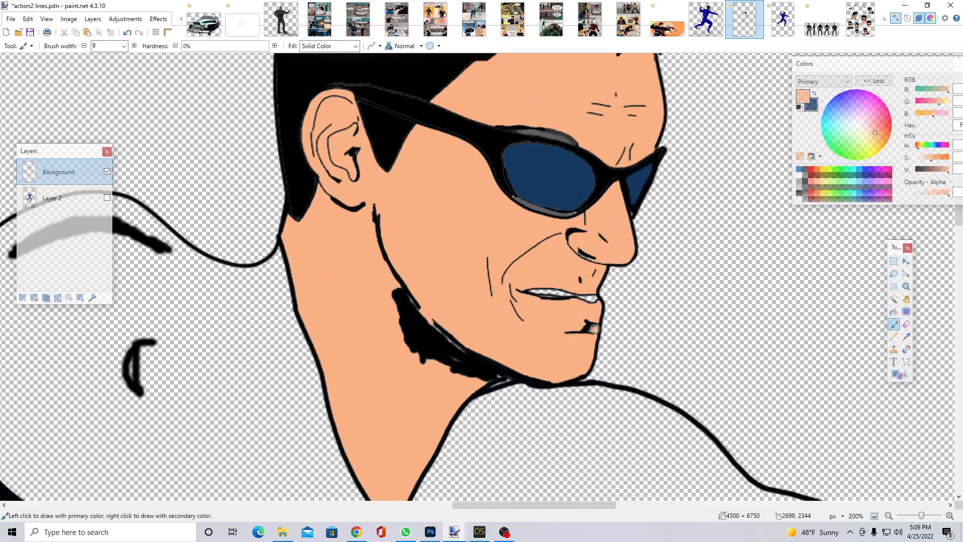
Fill the raised fist and the outstretched fist with the same skin tone.
click(907, 286)
right_click(467, 339)
right_click(467, 339)
right_click(467, 339)
key(f)
click(703, 457)
click(286, 298)
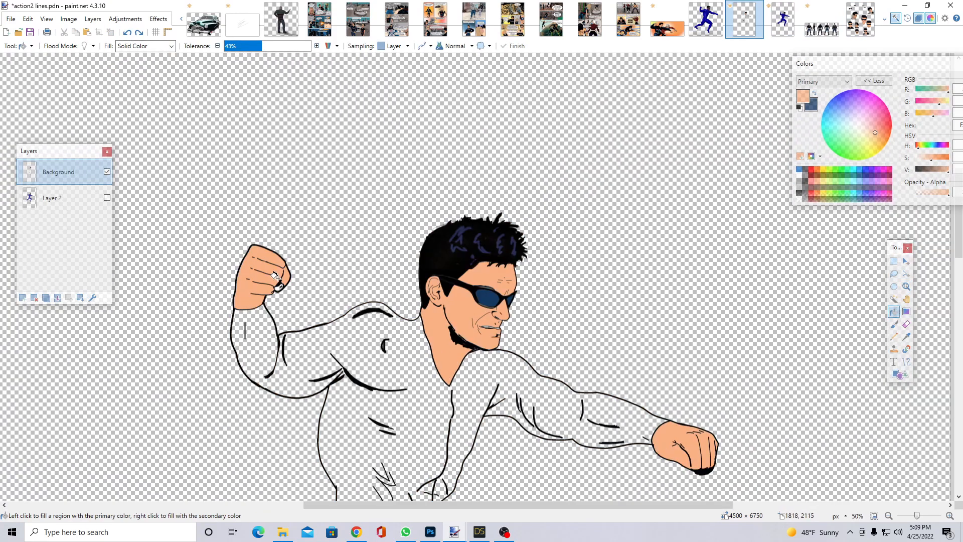
Select the figure artwork with a rectangular selection and paste a copy of it into a new layer.
click(906, 287)
right_click(649, 418)
right_click(650, 418)
click(556, 264)
click(894, 261)
click(906, 336)
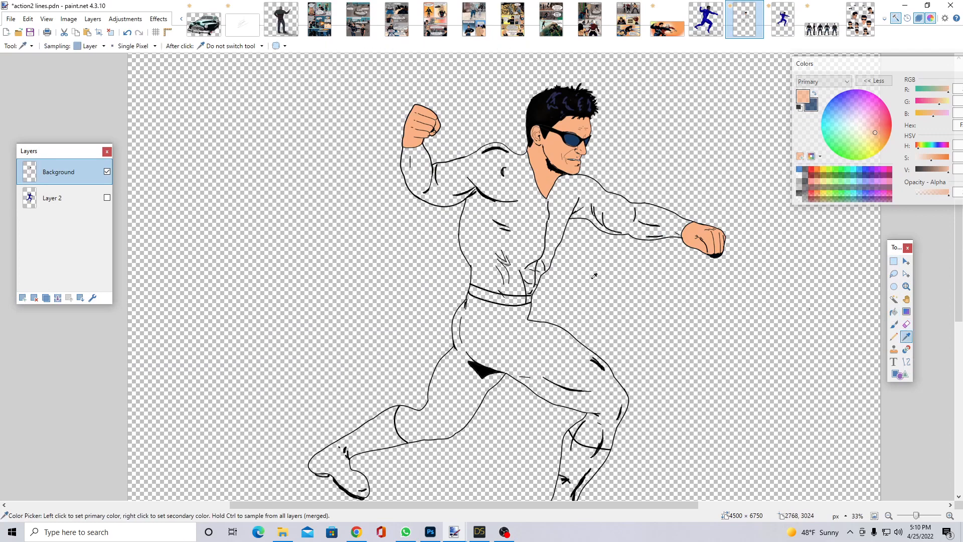
click(906, 286)
right_click(567, 323)
key(ctrl+shift+v)
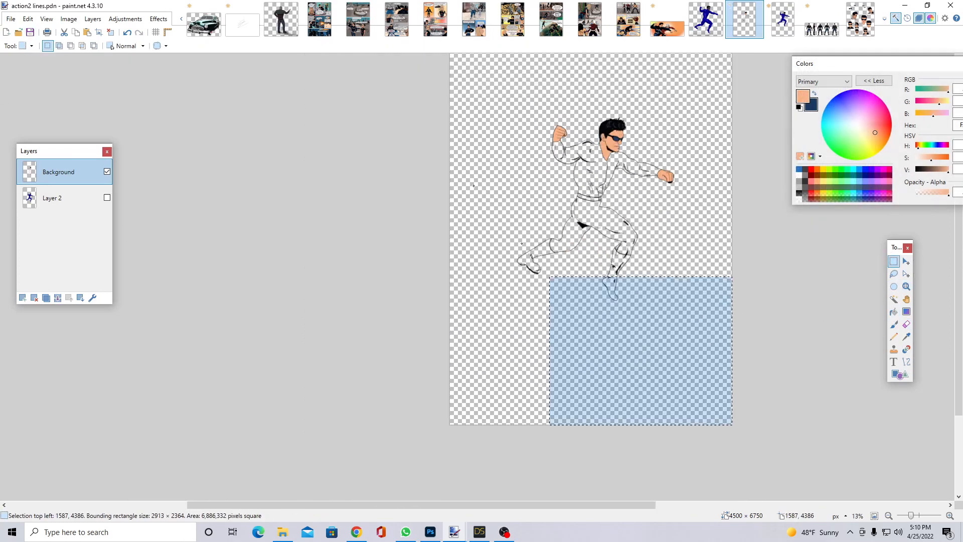
click(906, 286)
click(643, 213)
drag(634, 211, 637, 214)
right_click(593, 326)
right_click(586, 321)
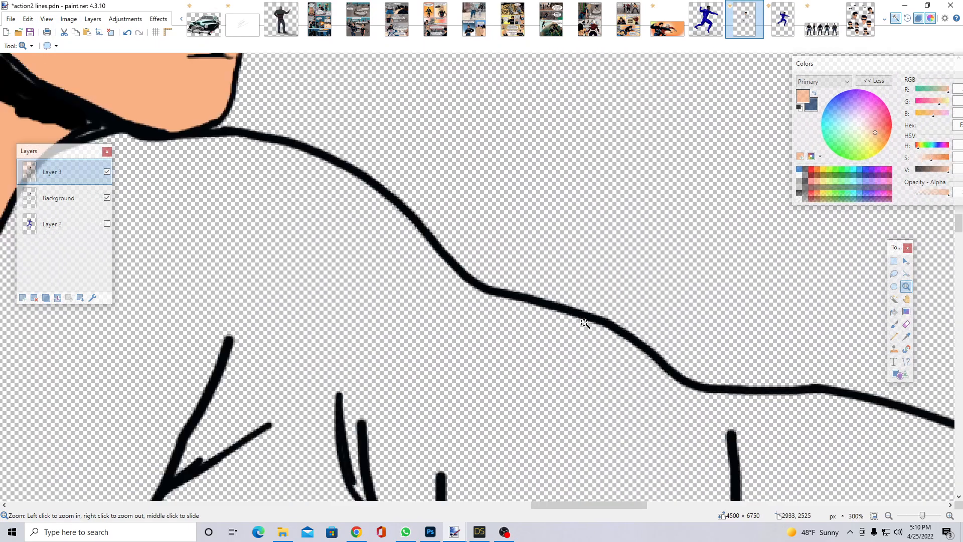
right_click(586, 320)
right_click(532, 295)
right_click(517, 297)
click(516, 296)
click(516, 296)
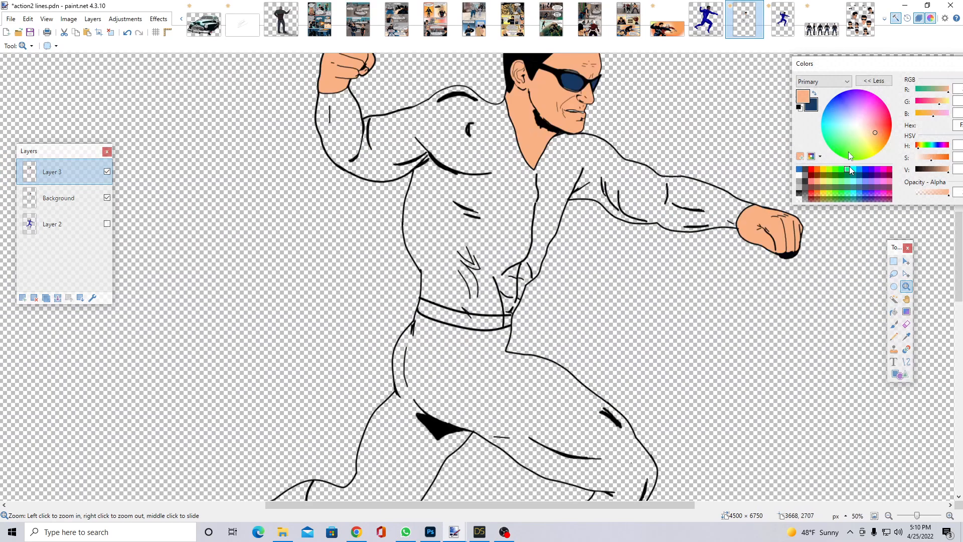
Swap the primary color to dark blue and brush a highlight along the center crease of the torso.
key(x)
click(519, 246)
click(518, 246)
key(b)
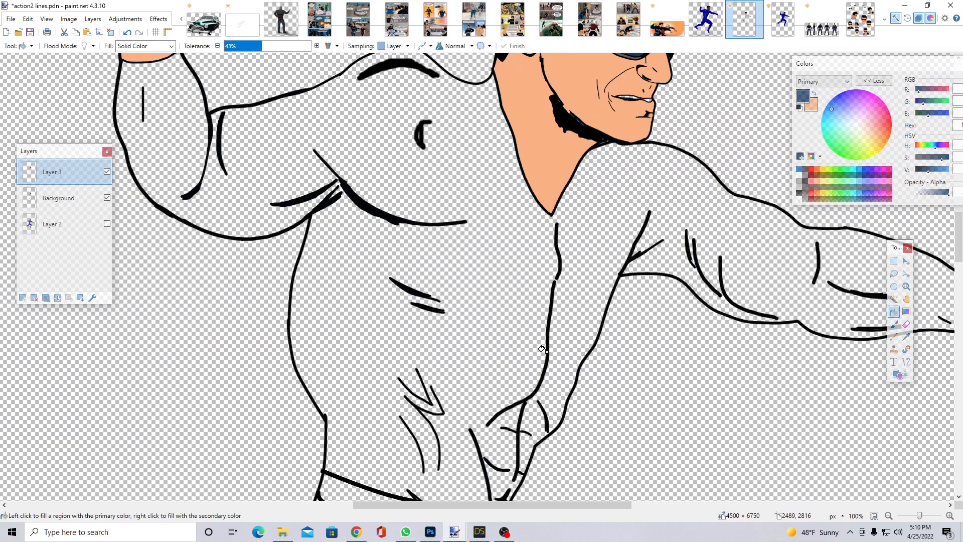
mouse_move(486, 426)
mouse_down()
mouse_move(540, 381)
mouse_move(557, 225)
mouse_up()
scroll(557, 225, down, 1)
Brush dark blue highlights across the chest, below the armpit, along the ribs and abdomen, and on the waist folds.
drag(603, 218, 441, 202)
drag(427, 171, 372, 193)
drag(393, 219, 438, 239)
mouse_move(426, 354)
mouse_down()
mouse_move(430, 407)
mouse_move(406, 356)
mouse_up()
mouse_move(486, 397)
mouse_down()
mouse_move(511, 407)
mouse_move(494, 438)
mouse_move(524, 410)
mouse_up()
mouse_move(517, 377)
mouse_down()
mouse_move(525, 342)
mouse_move(530, 375)
mouse_up()
drag(547, 371, 537, 342)
Brush dark blue highlights on the shoulder, armpit creases and upper arm of the raised arm.
scroll(414, 315, up, 1)
scroll(414, 315, up, 1)
mouse_move(426, 184)
mouse_down()
mouse_move(424, 205)
mouse_move(372, 191)
mouse_move(360, 199)
mouse_up()
scroll(426, 206, up, 1)
mouse_move(231, 296)
mouse_down()
mouse_move(224, 243)
mouse_move(220, 286)
mouse_up()
drag(274, 323, 340, 302)
drag(307, 330, 345, 305)
drag(183, 318, 216, 240)
drag(200, 301, 214, 237)
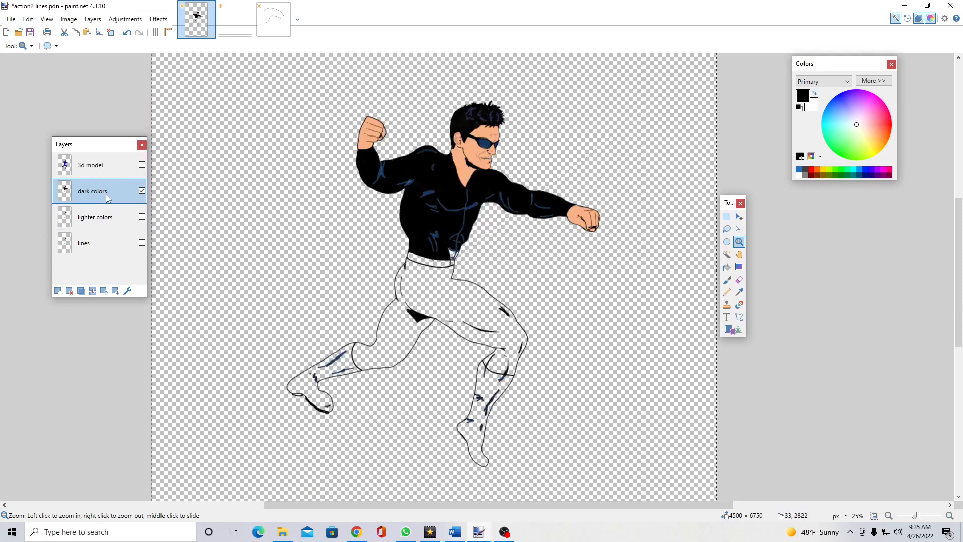
On the dark colors layer, set the brush width to 9 and paint black along the edges of the blue waist folds.
click(429, 239)
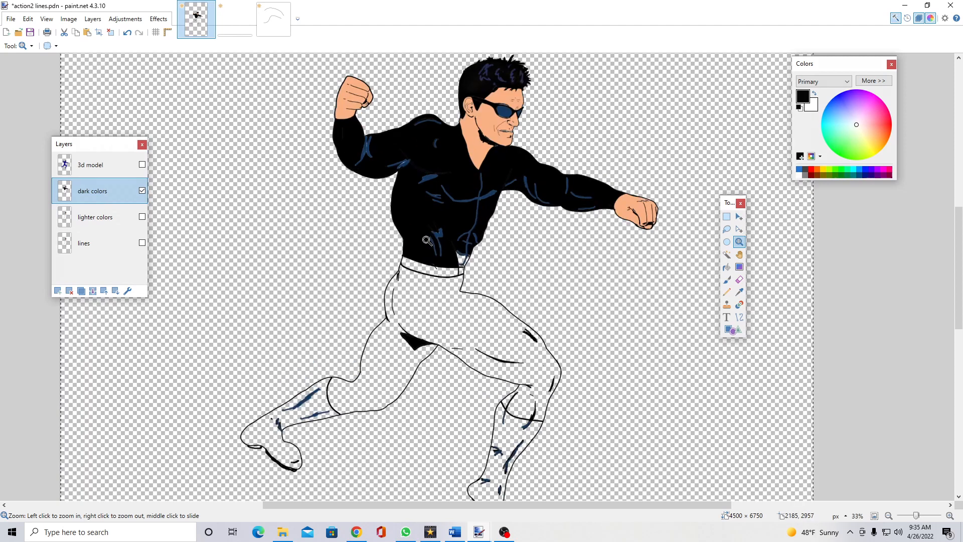
click(429, 239)
click(434, 243)
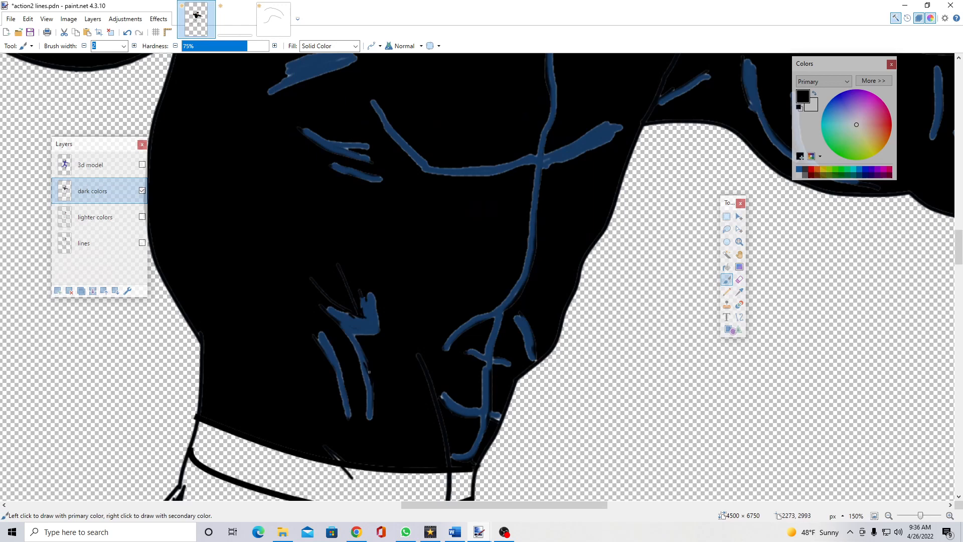
click(125, 46)
click(107, 125)
drag(480, 402, 487, 369)
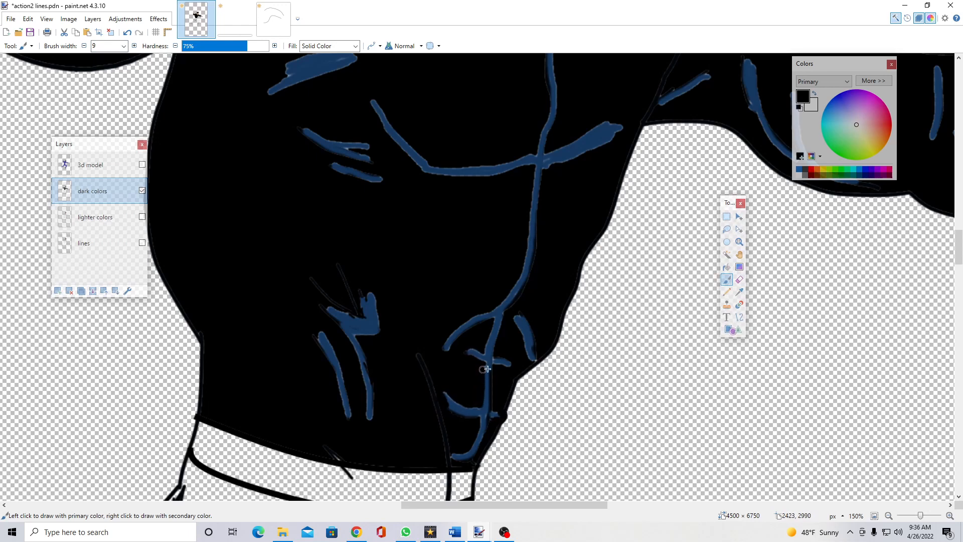
Refill the black shirt with black using the Paint Bucket, lowering the tolerance to 16% so the blue highlights are kept.
click(727, 267)
click(452, 248)
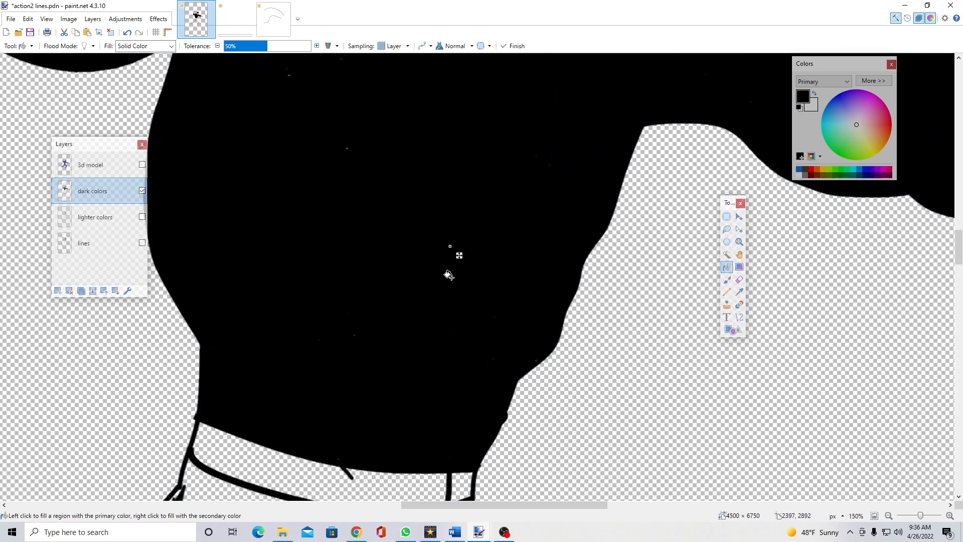
drag(233, 48, 240, 50)
click(450, 195)
click(426, 230)
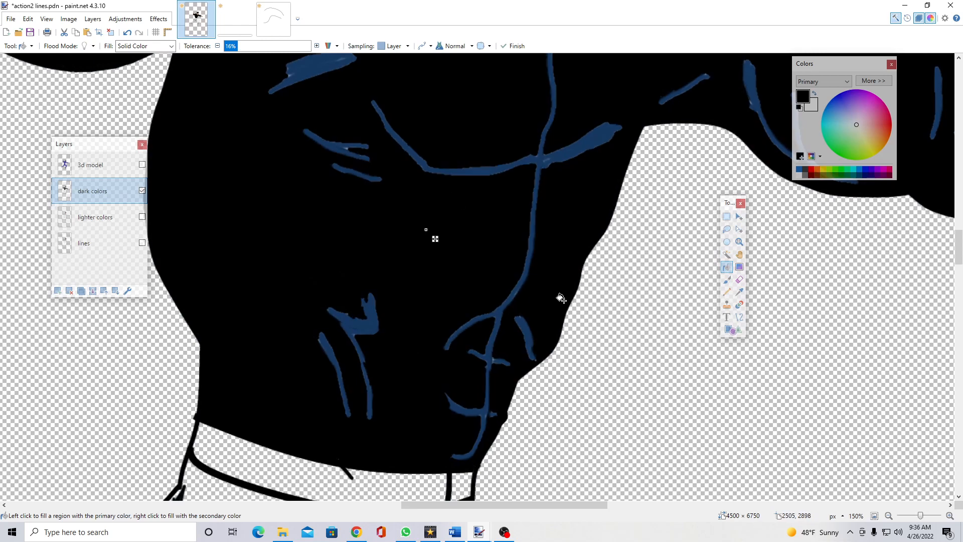
click(727, 279)
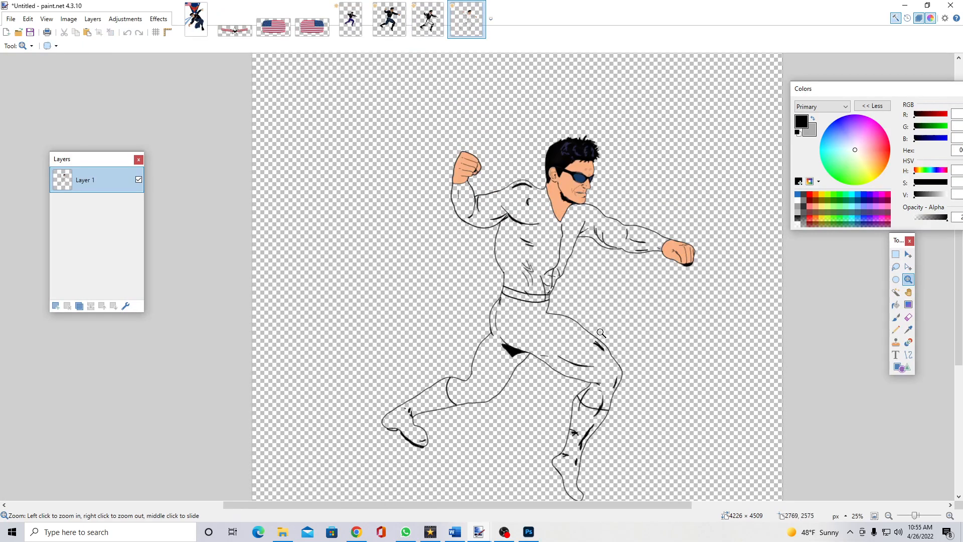
In the untitled line-art image, choose the Paint Bucket, set the primary color to blue 3A89FF, and reposition the Tools and Colors windows.
click(598, 300)
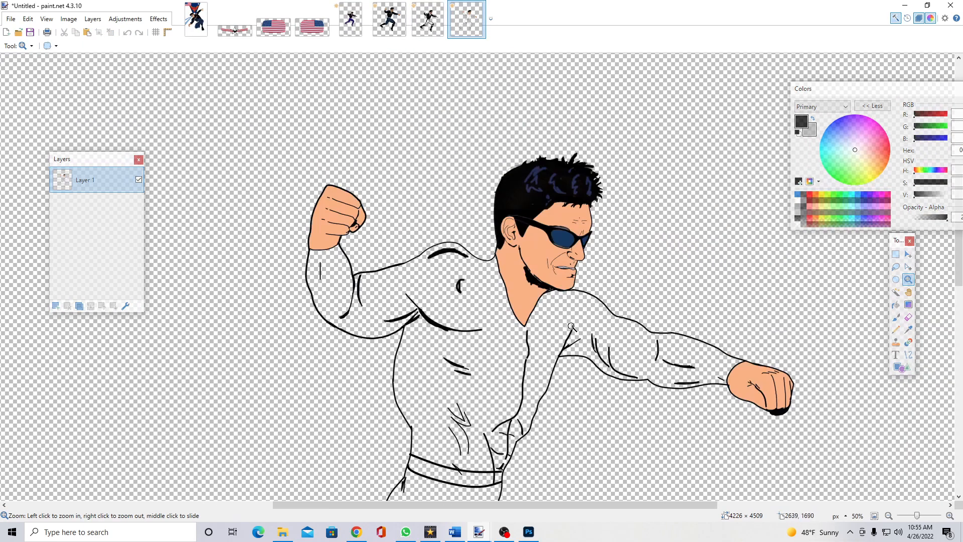
click(573, 327)
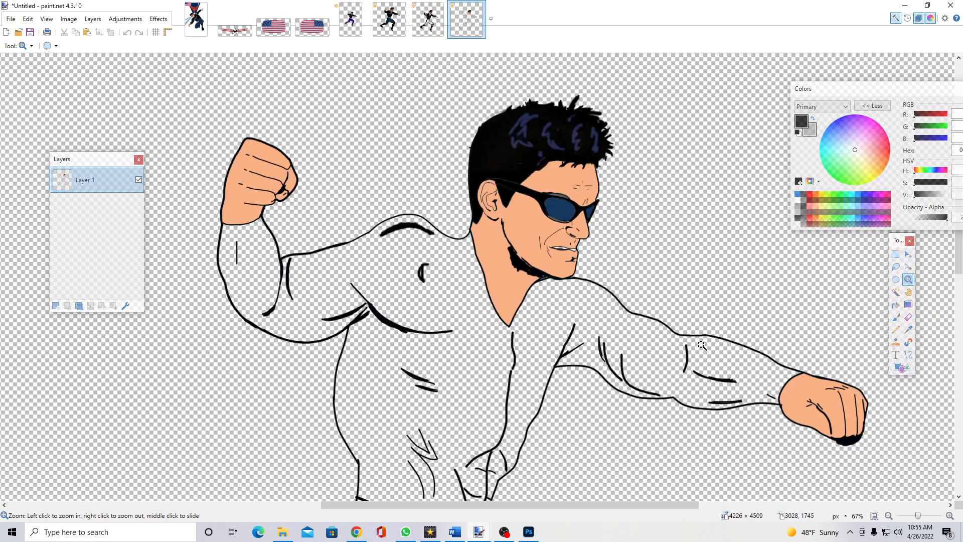
click(897, 304)
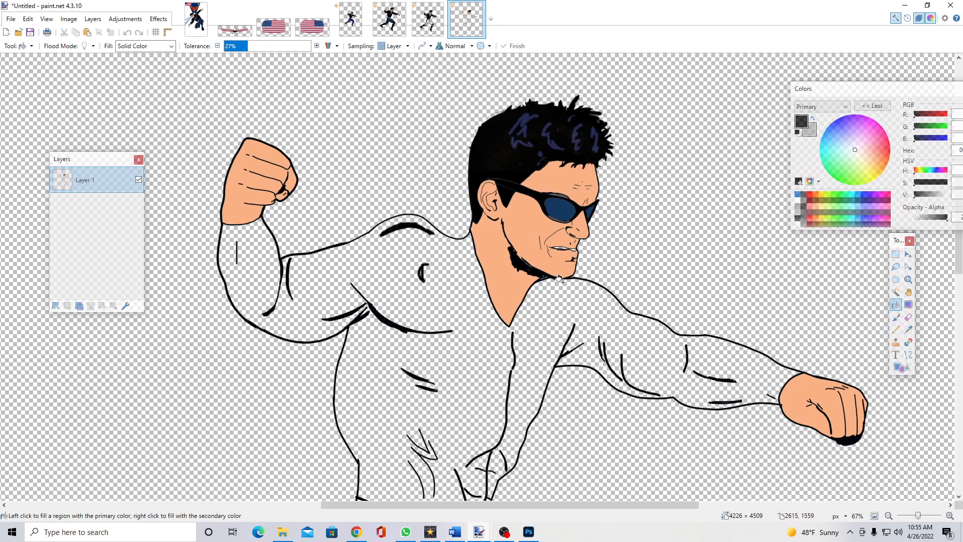
click(832, 132)
drag(899, 242, 877, 243)
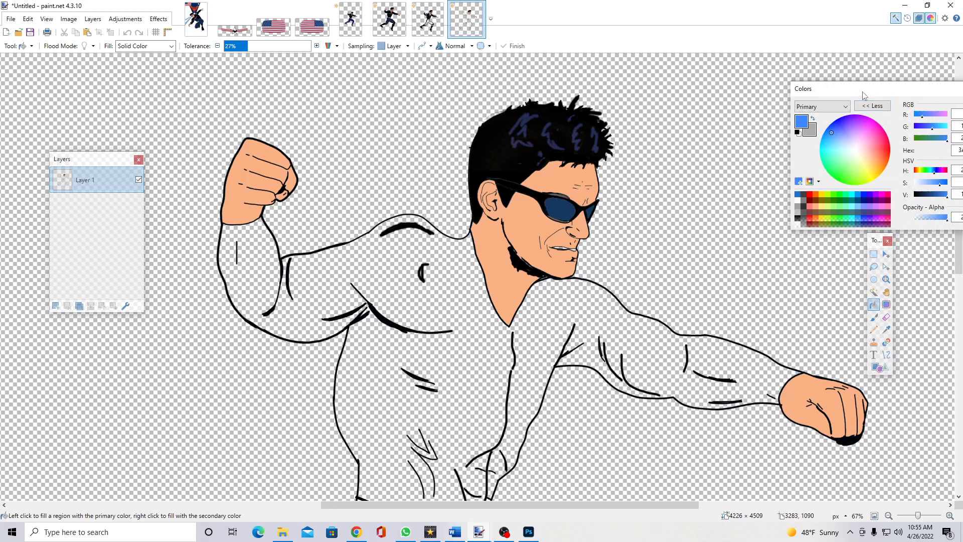
drag(865, 86, 773, 86)
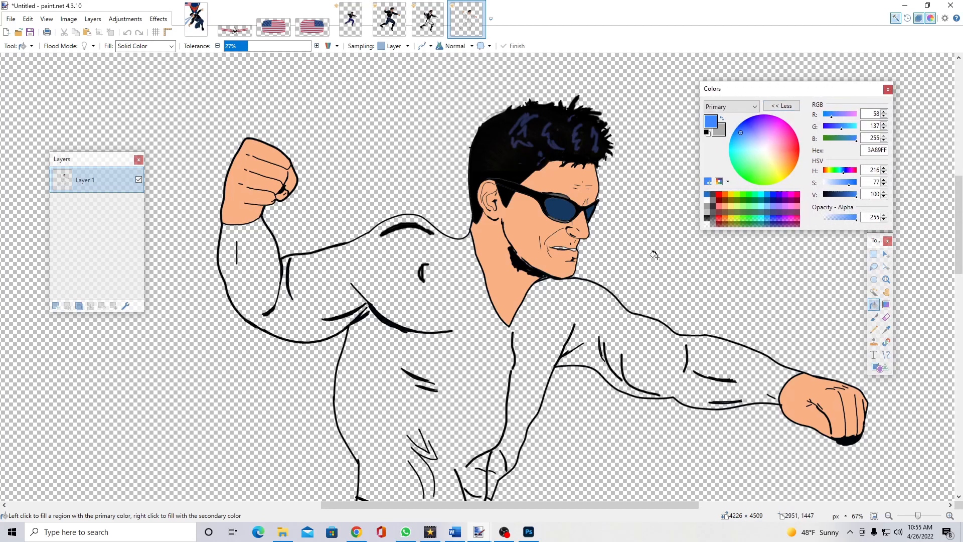
Fill the shirt with blue at 27% tolerance, trying the fill at 82% and then at 0% tolerance.
scroll(578, 310, down, 3)
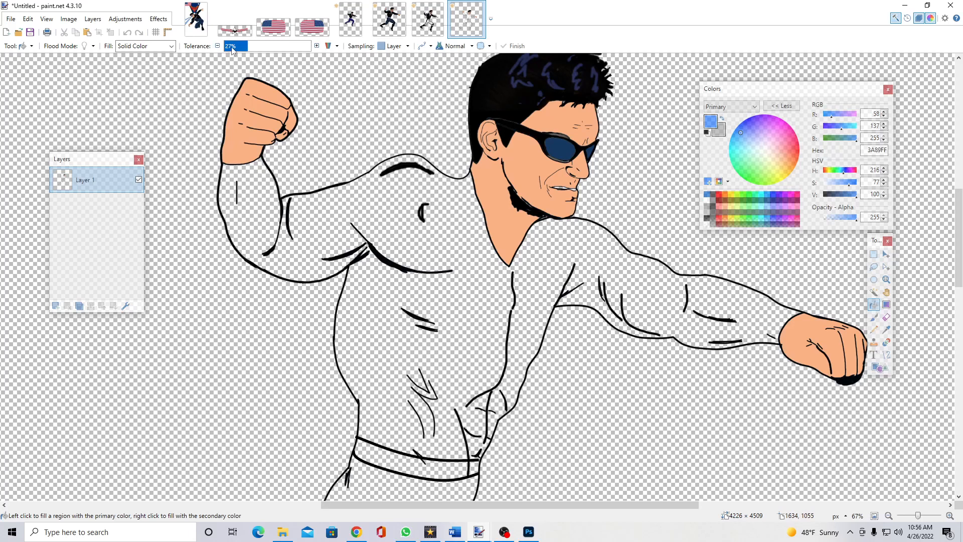
click(404, 231)
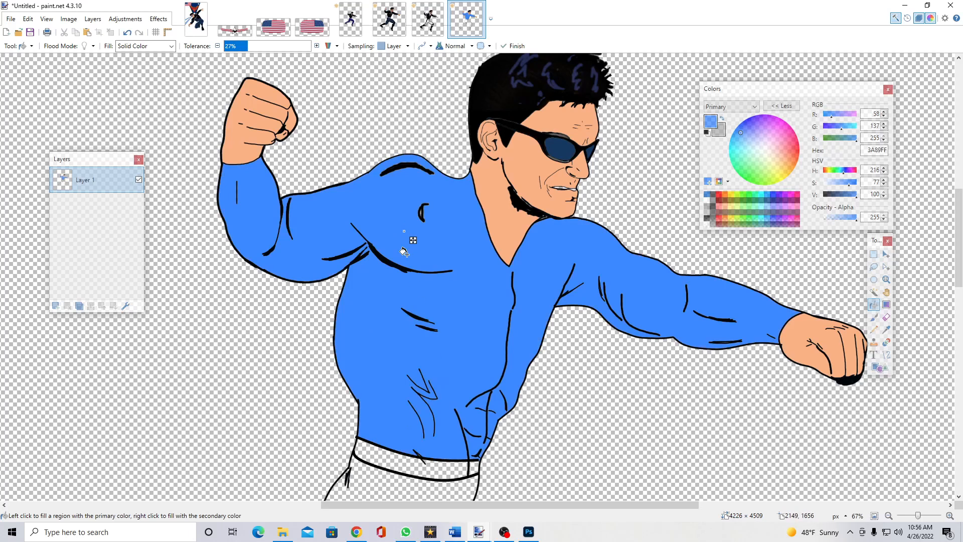
drag(266, 53, 297, 50)
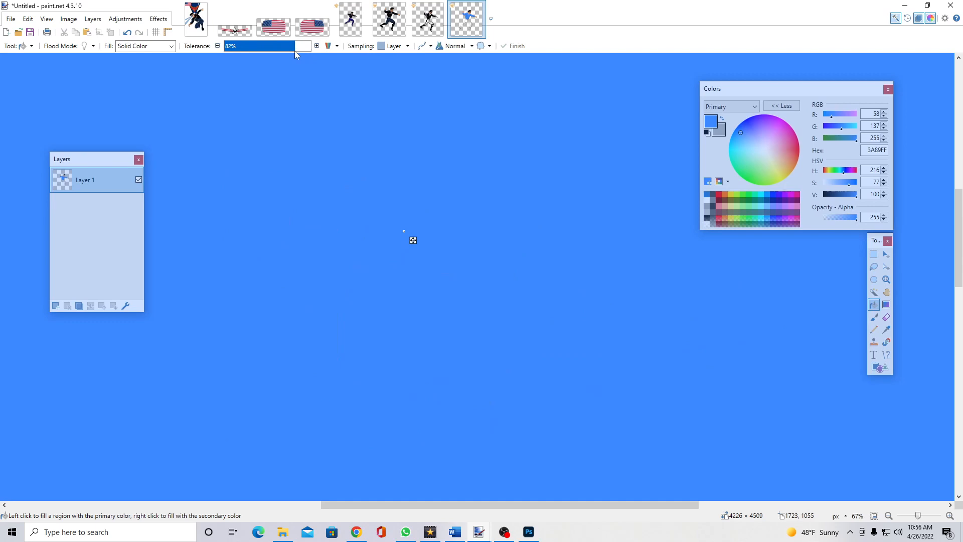
drag(294, 50, 230, 52)
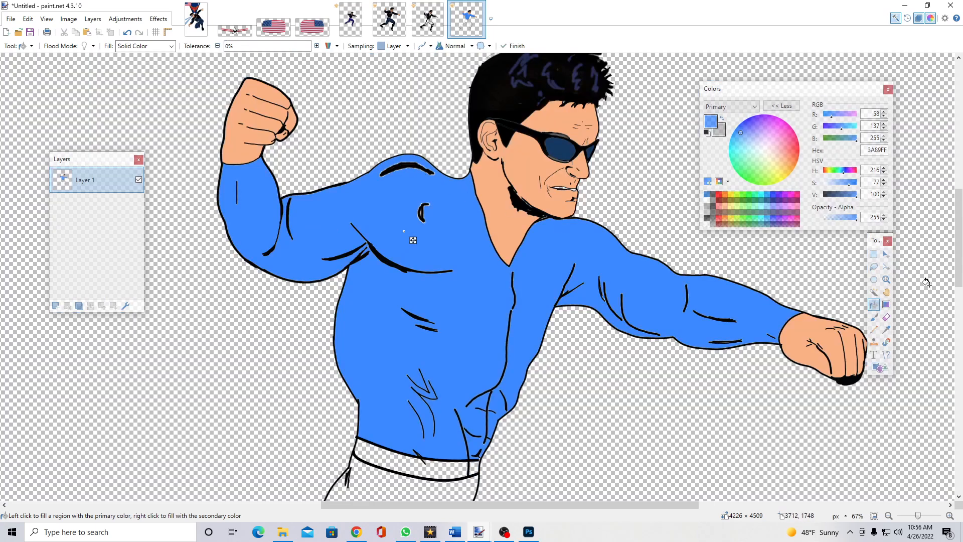
Refill the blue shirt area around the rear shoulder with the Paint Bucket tolerance raised to 23%.
click(886, 279)
click(419, 171)
click(457, 221)
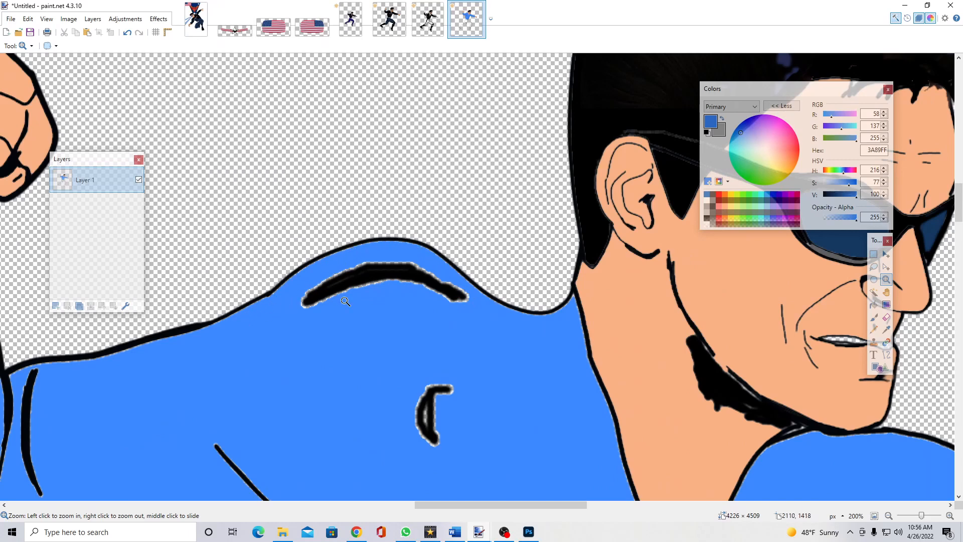
click(875, 304)
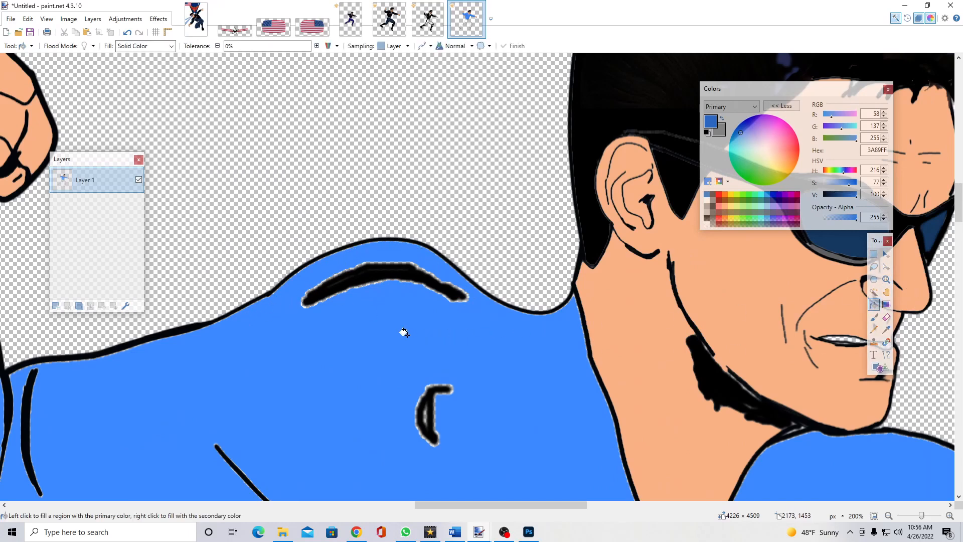
click(244, 46)
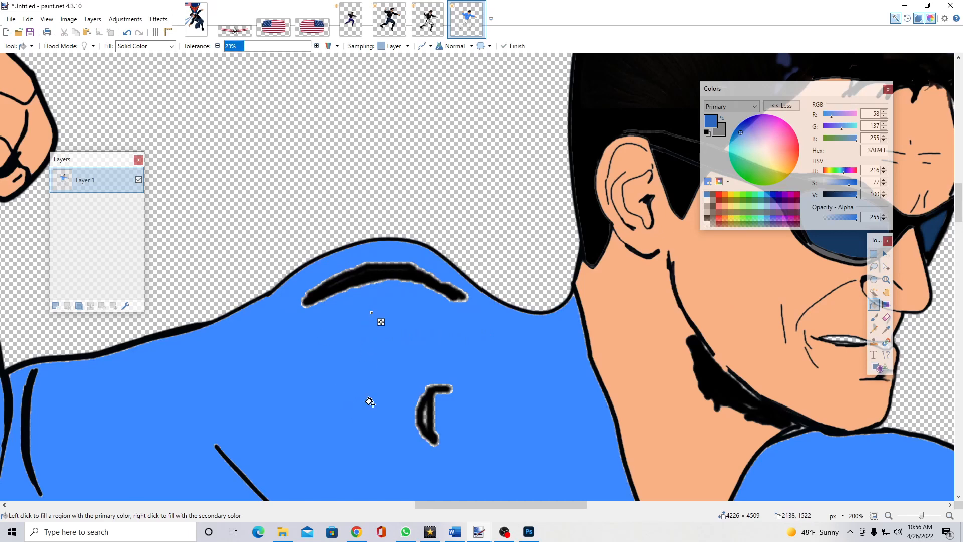
click(339, 339)
click(410, 328)
Raise the fill tolerance to 47%, refill the shirt with blue, and fill the gap inside the small curved chest mark.
click(265, 48)
click(360, 359)
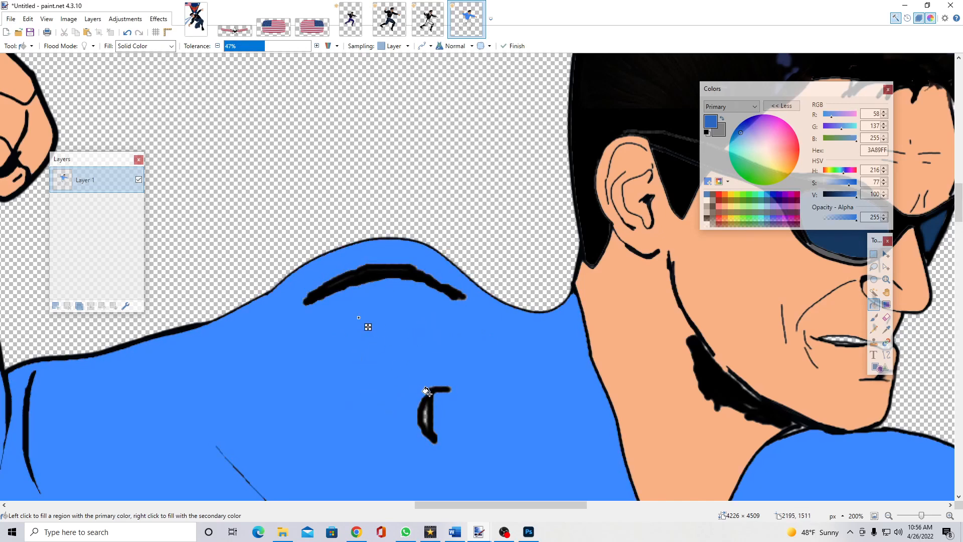
scroll(479, 374, down, 2)
click(425, 300)
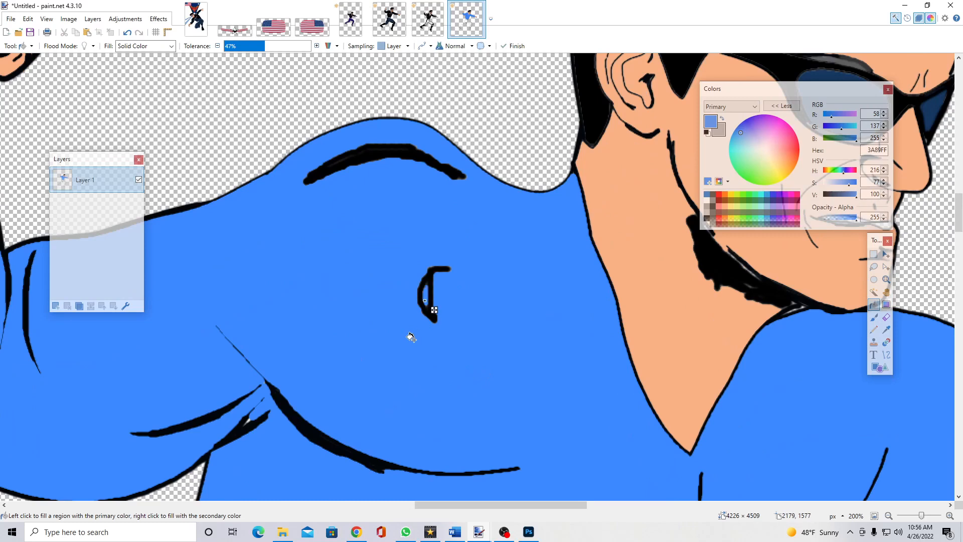
scroll(502, 416, down, 2)
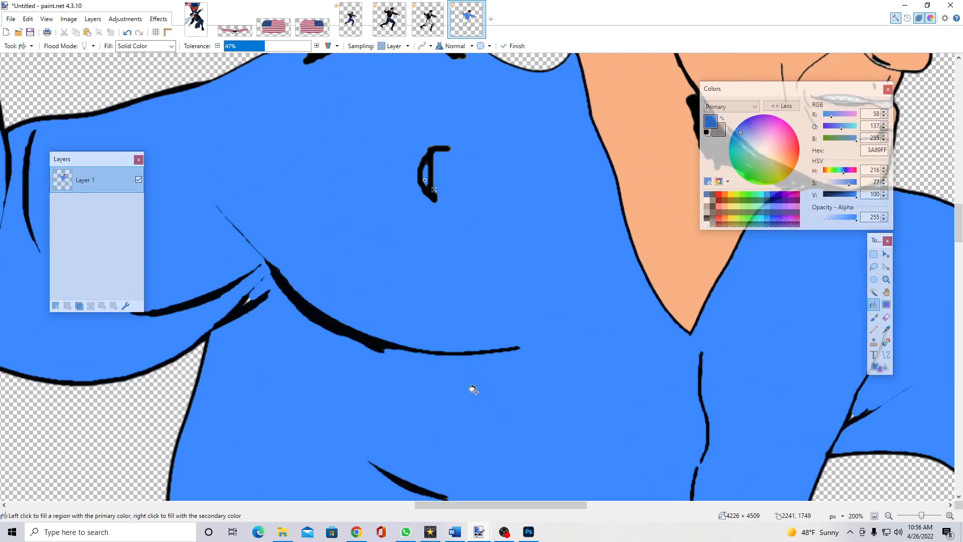
click(889, 280)
right_click(512, 348)
right_click(511, 347)
right_click(513, 349)
right_click(514, 350)
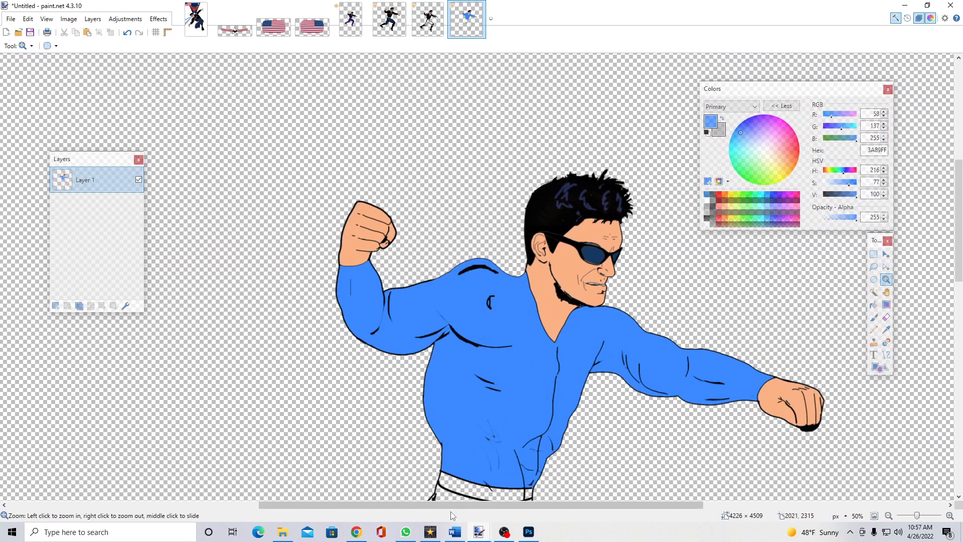
click(504, 533)
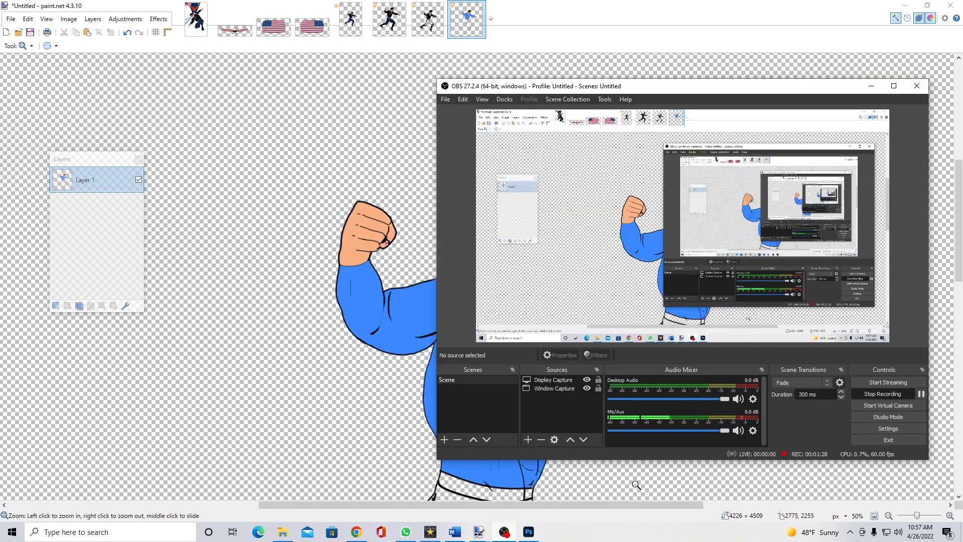
click(876, 394)
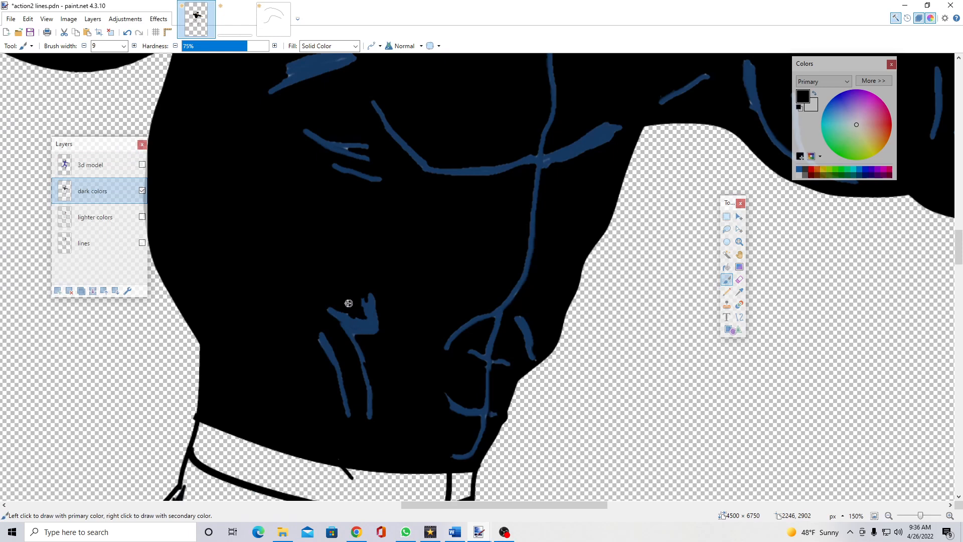
scroll(349, 303, up, 3)
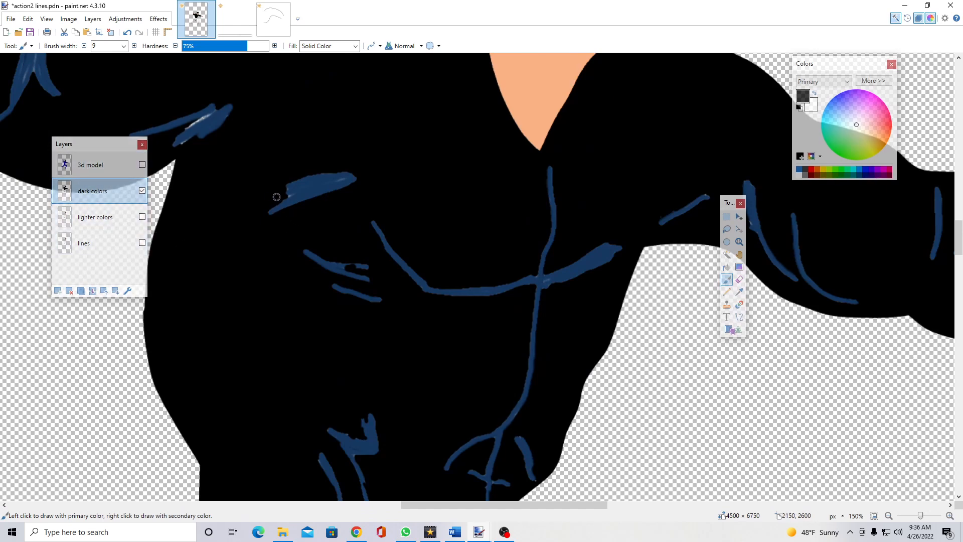
Touch up the edges of the blue underarm and chest highlights with black brush strokes on the dark colors layer.
scroll(251, 195, up, 2)
drag(188, 245, 202, 239)
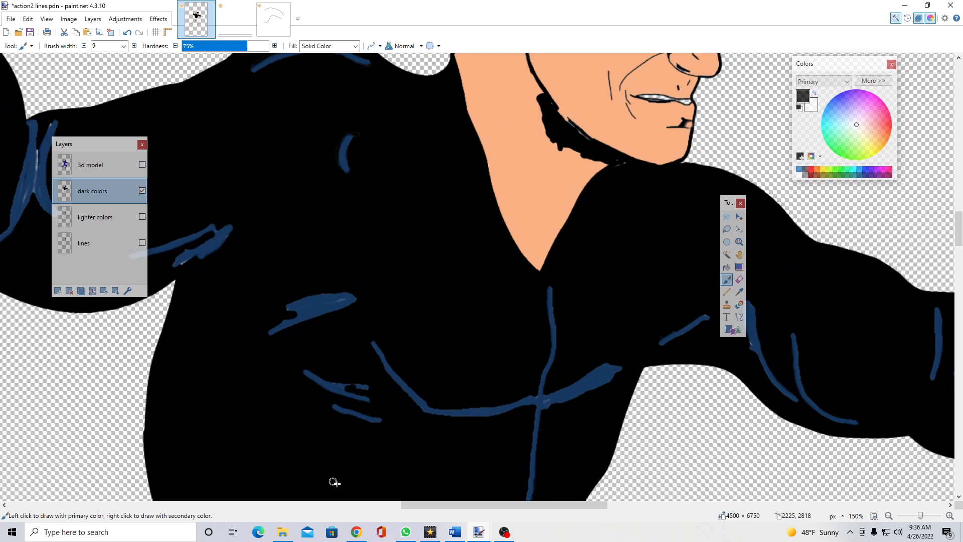
drag(441, 505, 422, 507)
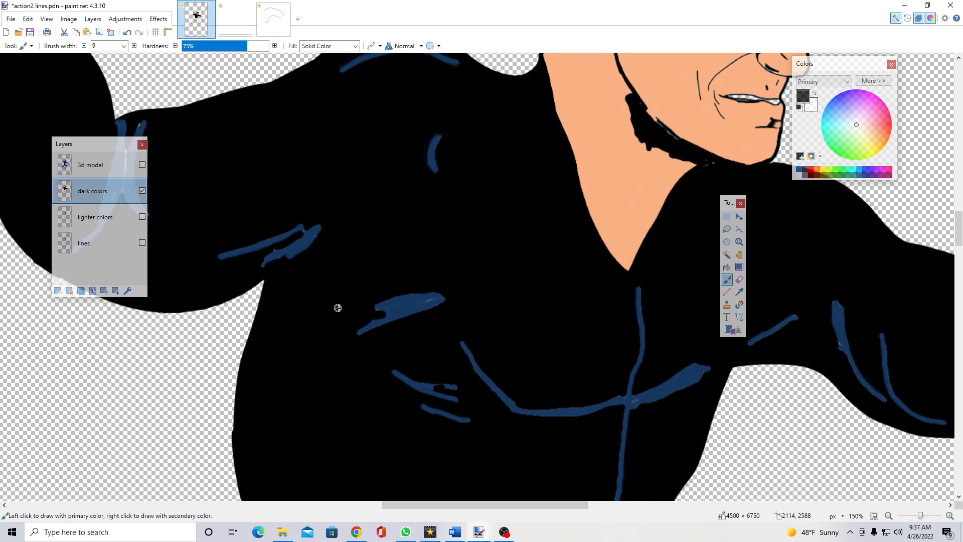
scroll(158, 174, up, 1)
drag(100, 148, 119, 153)
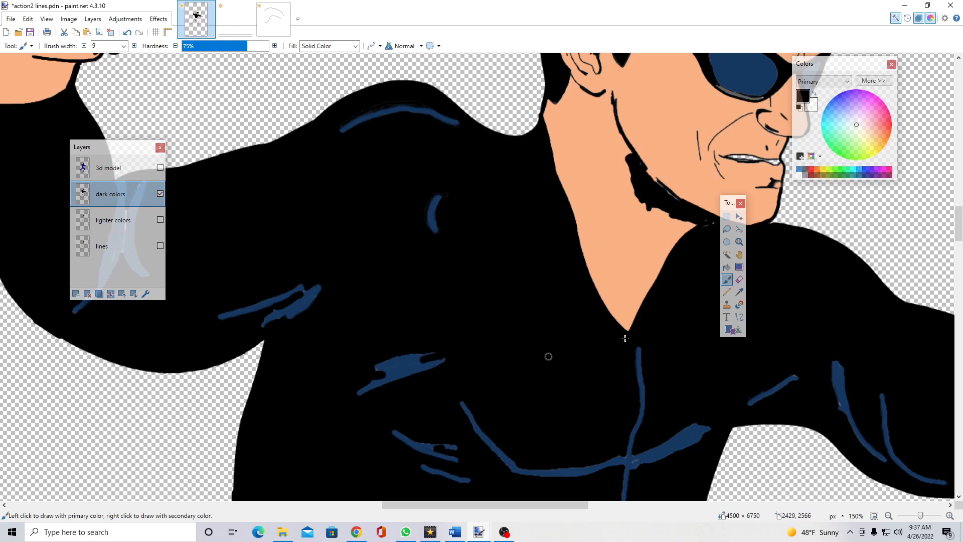
Change the primary color from white to a light gray by lowering its value, and fill the belt with it using the Paint Bucket.
click(739, 241)
right_click(469, 350)
right_click(468, 350)
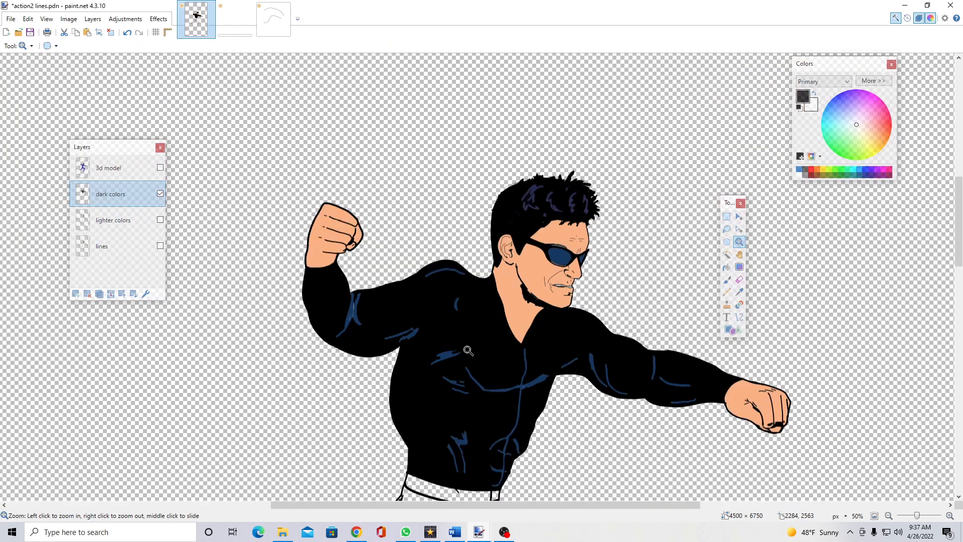
scroll(581, 345, down, 3)
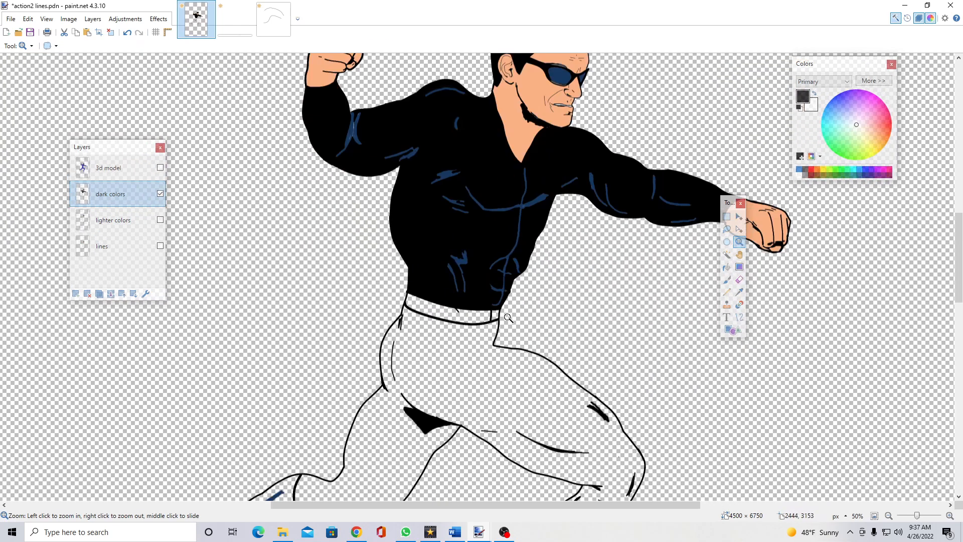
click(739, 292)
click(816, 94)
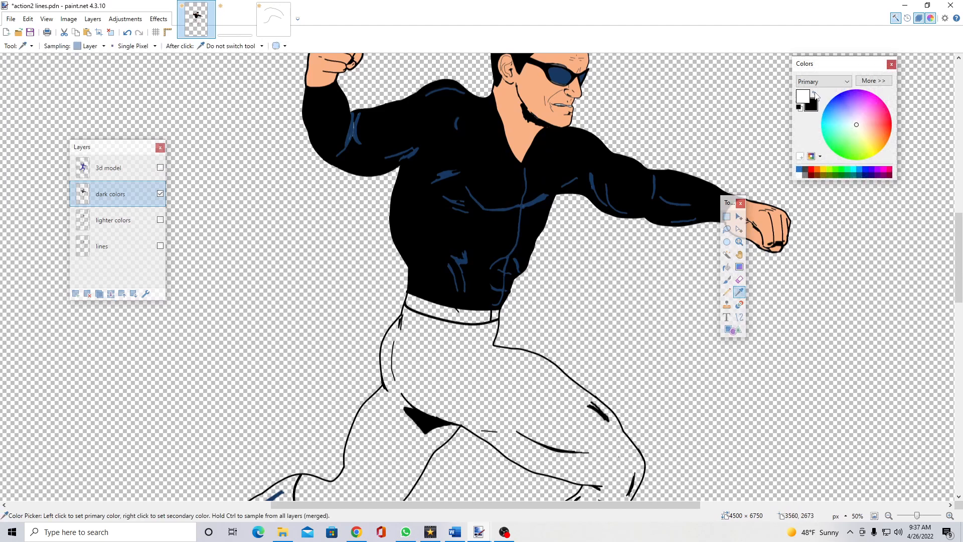
click(873, 81)
drag(942, 171, 939, 172)
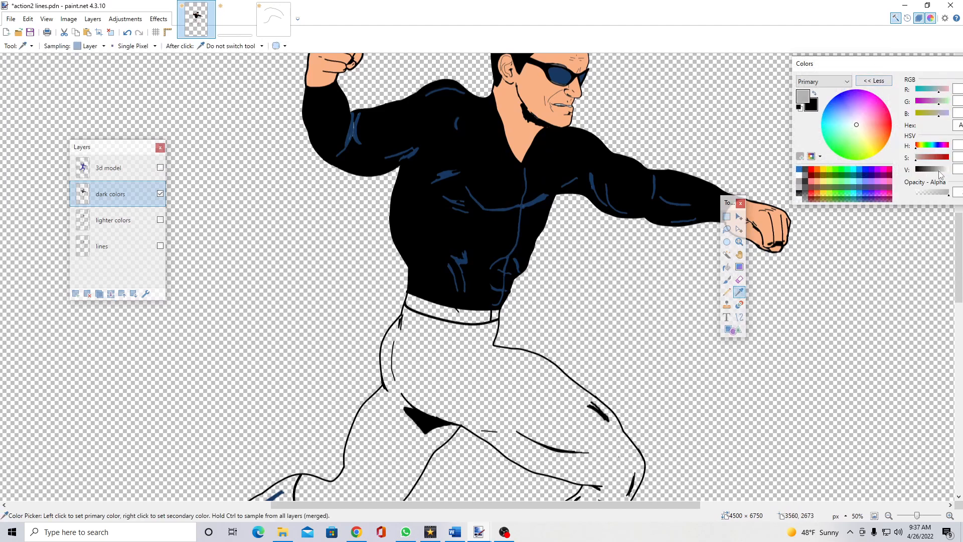
click(727, 266)
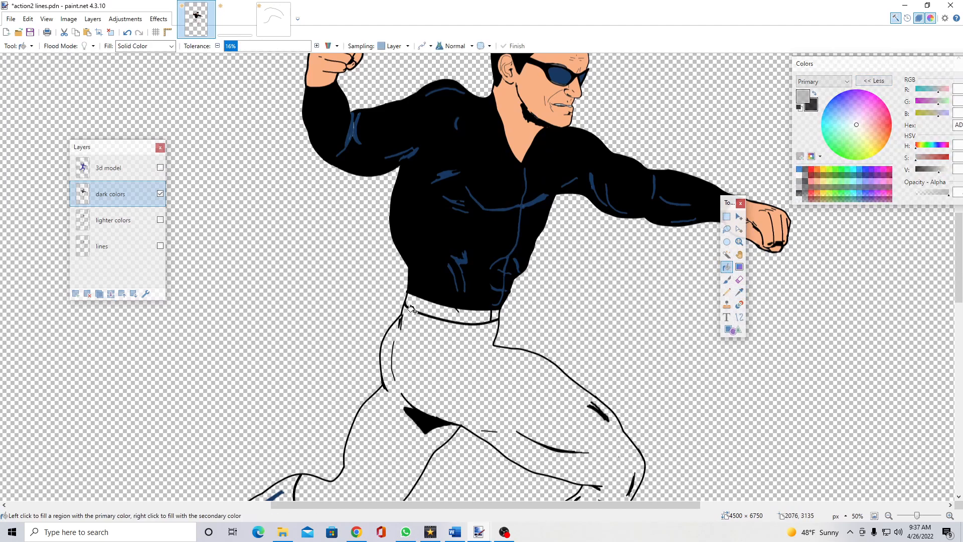
click(436, 313)
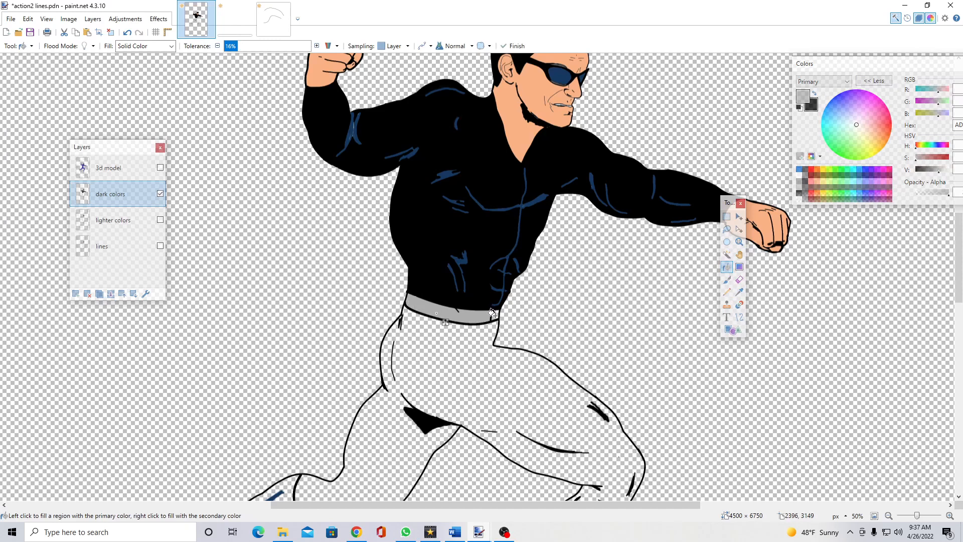
Compare the dark colors version of the figure with the lighter colors version by toggling layer visibility.
click(739, 242)
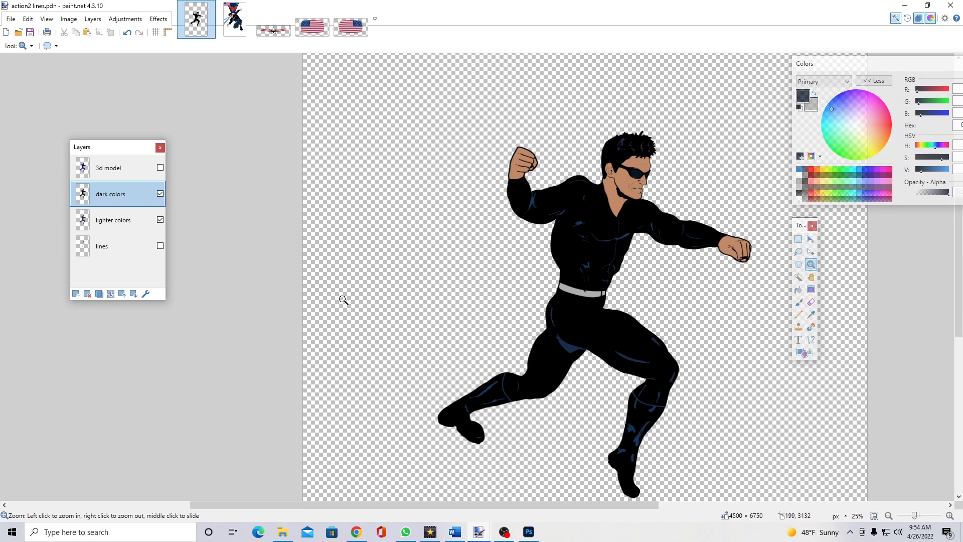
click(599, 273)
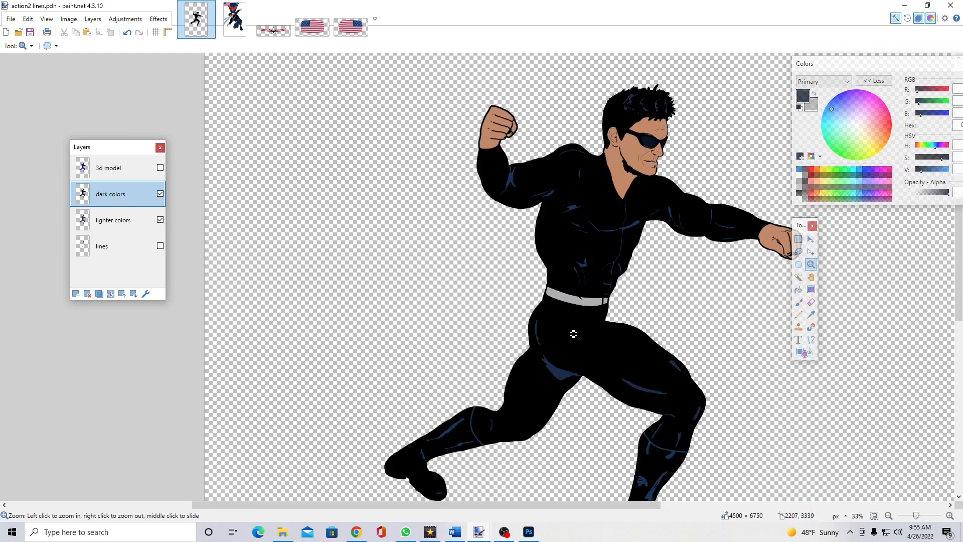
drag(99, 147, 254, 164)
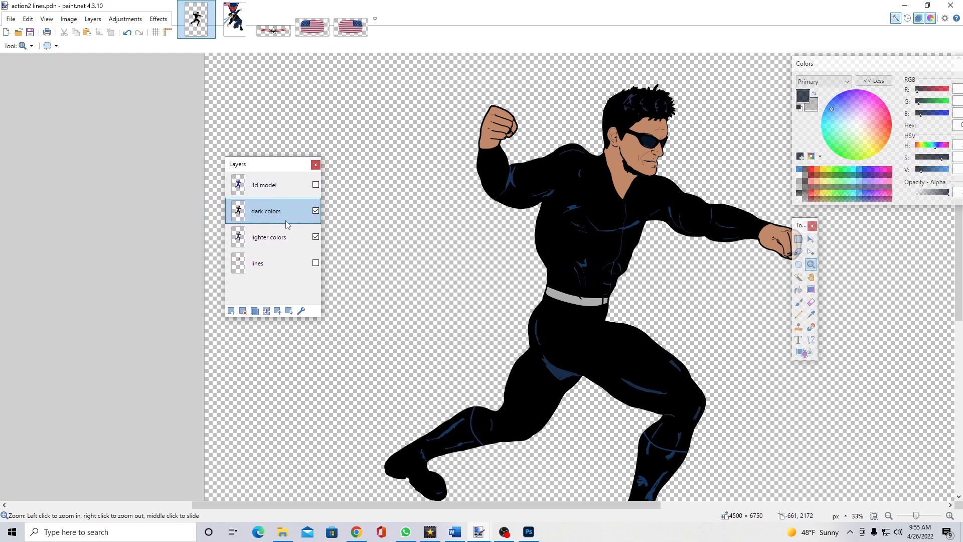
click(315, 185)
click(315, 185)
click(316, 212)
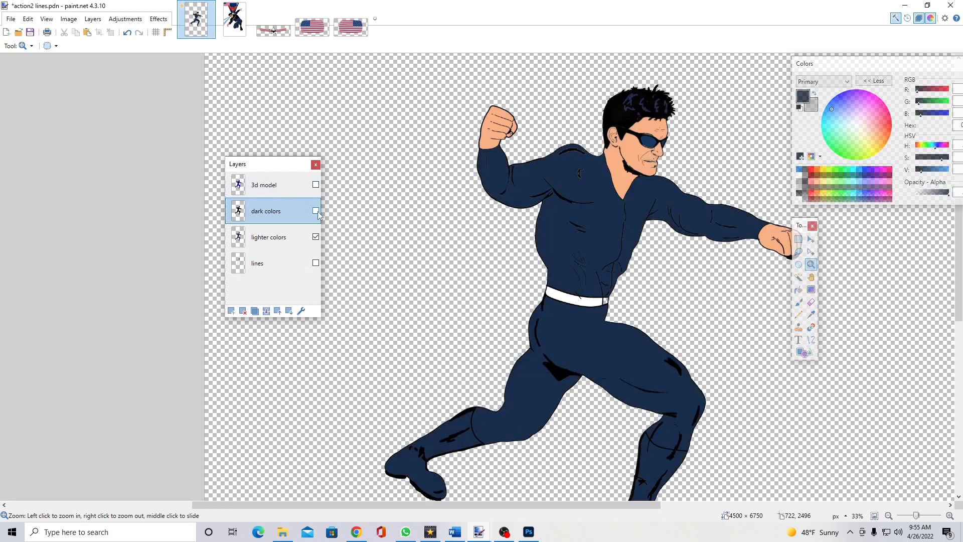
click(316, 212)
click(316, 211)
click(316, 211)
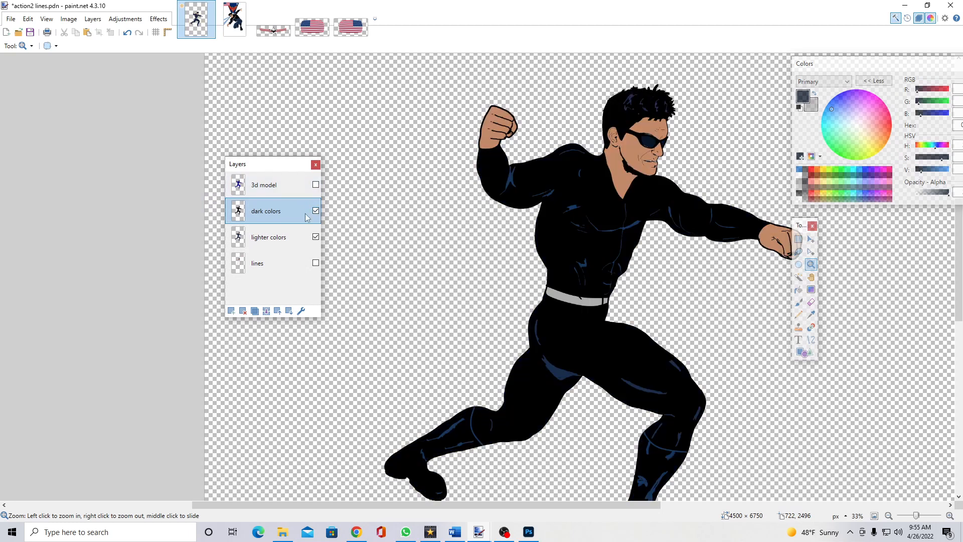
click(295, 243)
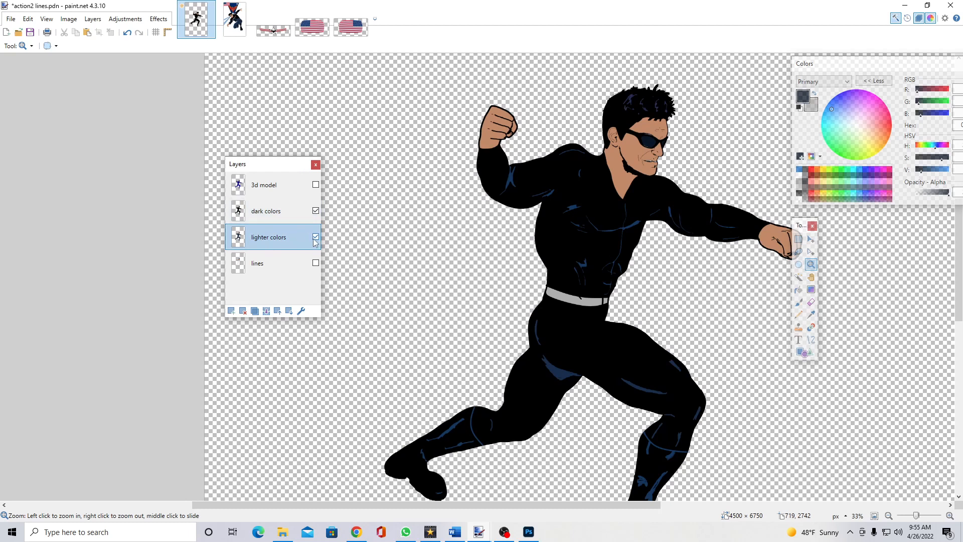
click(315, 211)
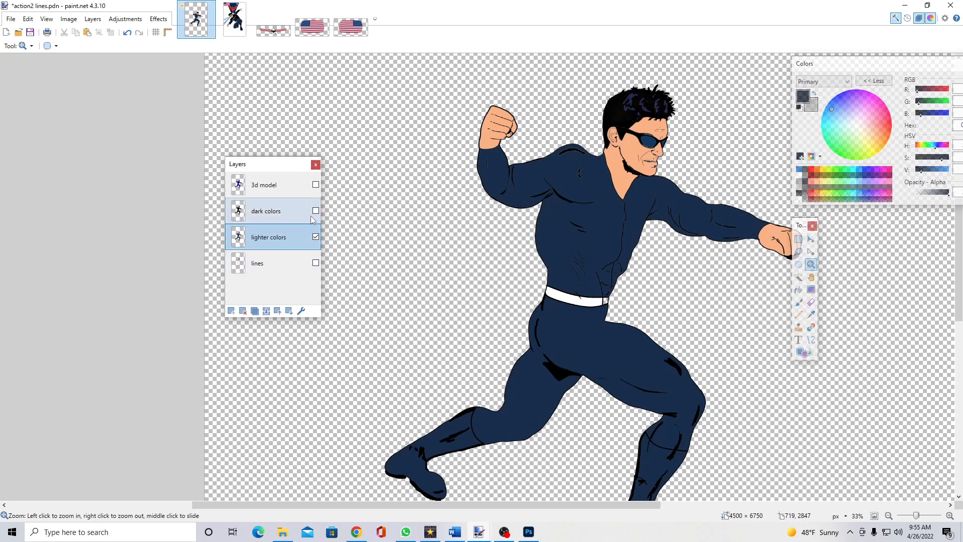
click(315, 213)
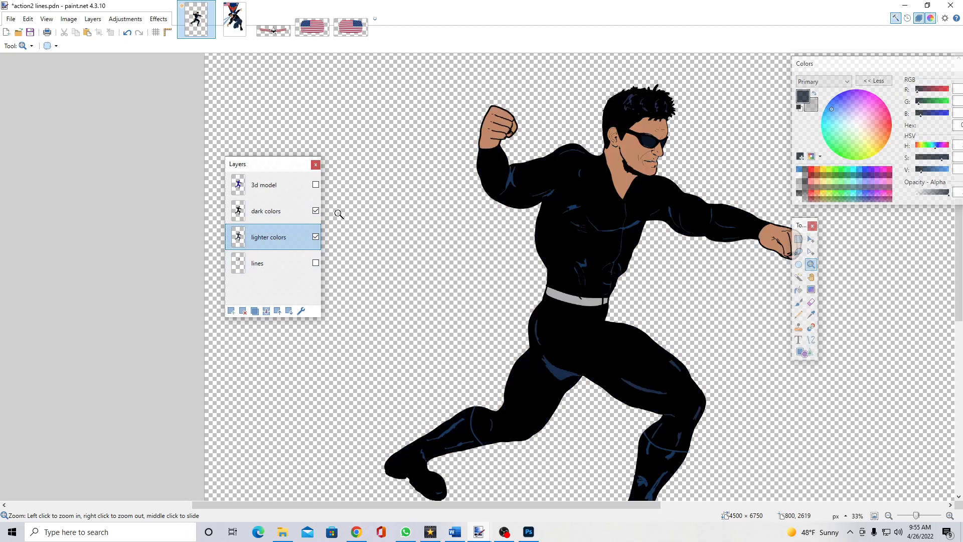
Select the dark colors layer and set up a soft Eraser with brush width 100 and very low hardness.
click(289, 216)
drag(527, 506, 637, 509)
click(461, 265)
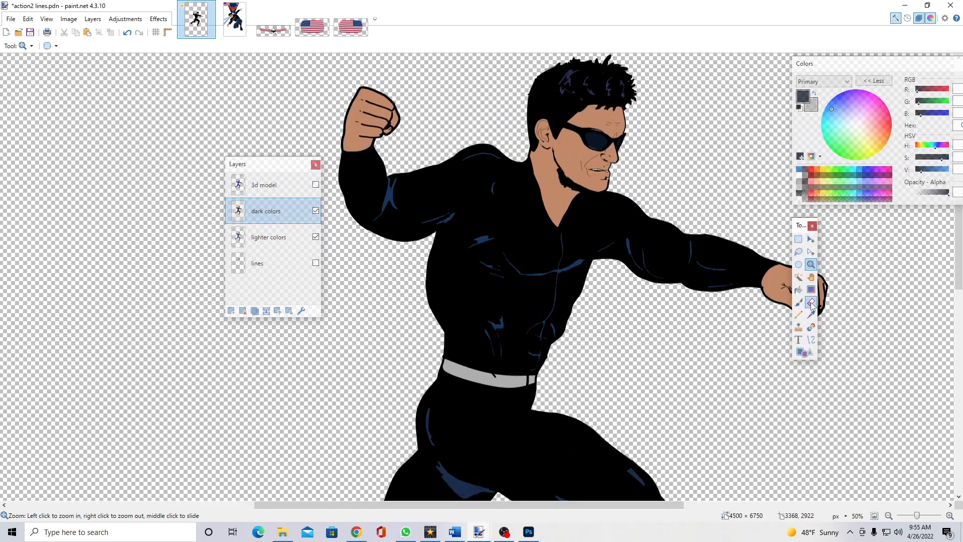
click(811, 302)
drag(450, 505, 464, 505)
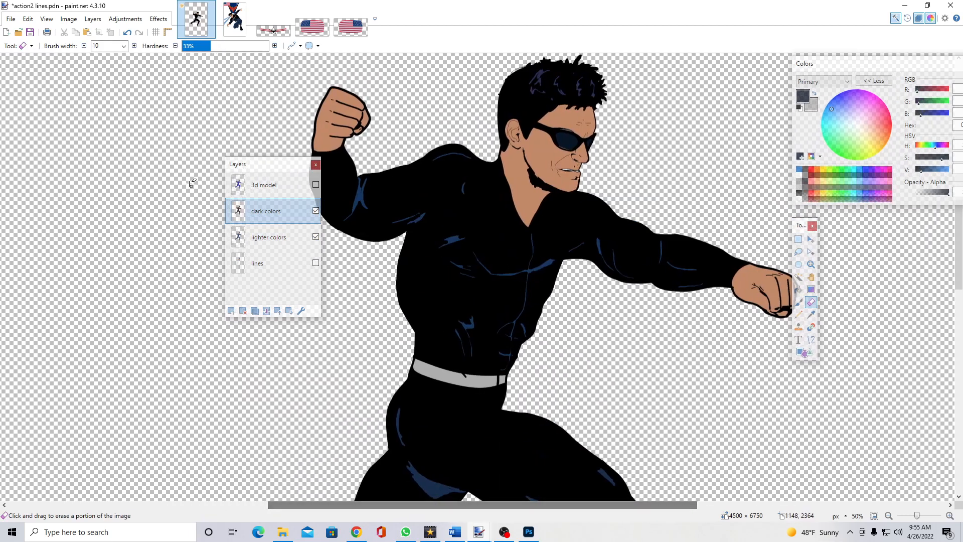
drag(271, 164, 211, 159)
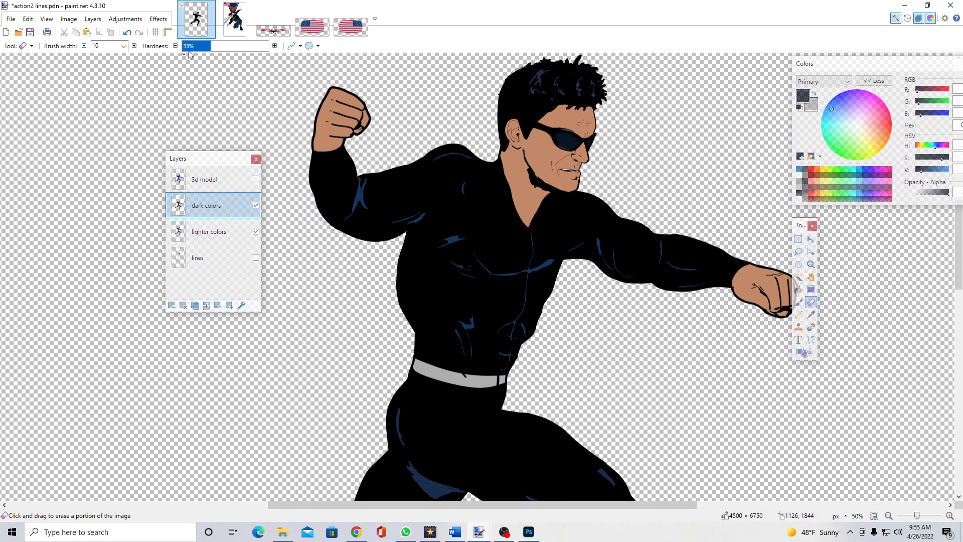
drag(188, 47, 185, 46)
click(124, 47)
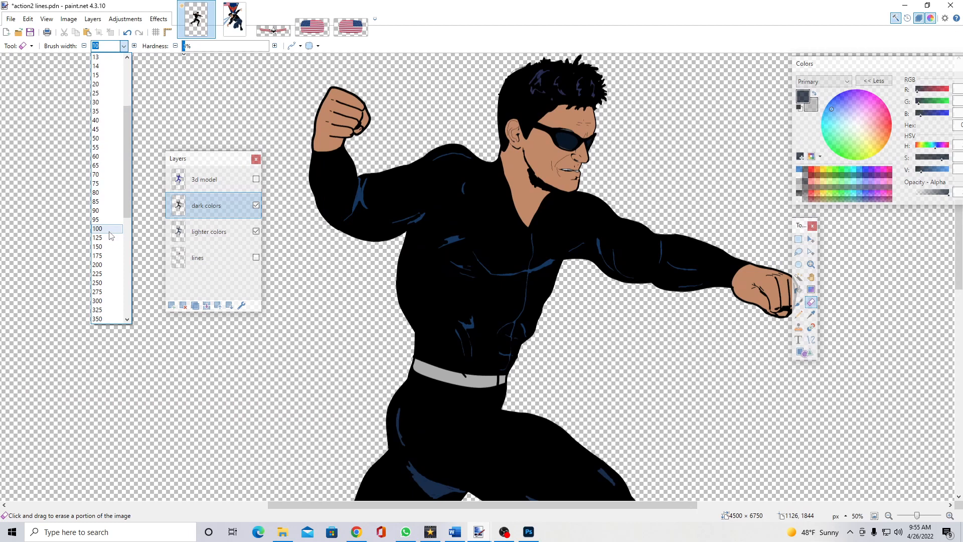
click(110, 231)
drag(230, 159, 205, 160)
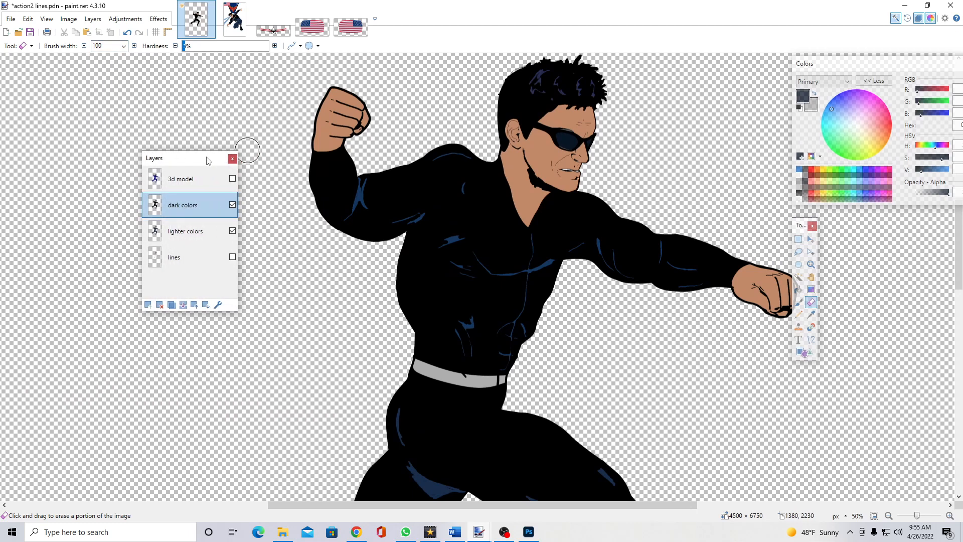
Softly erase the dark color along the top edge of the rear shoulder to bring out the lighter blue beneath.
scroll(336, 163, up, 2)
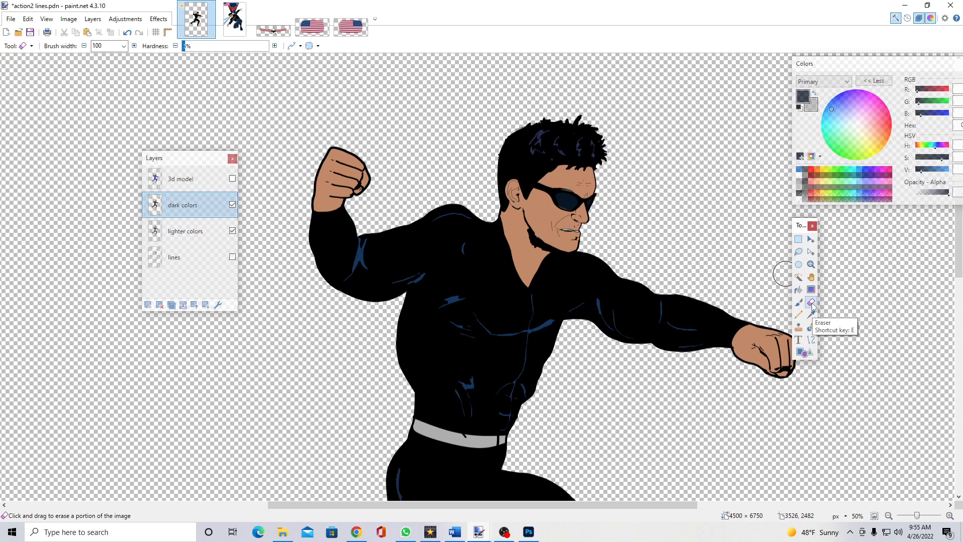
scroll(527, 274, up, 2)
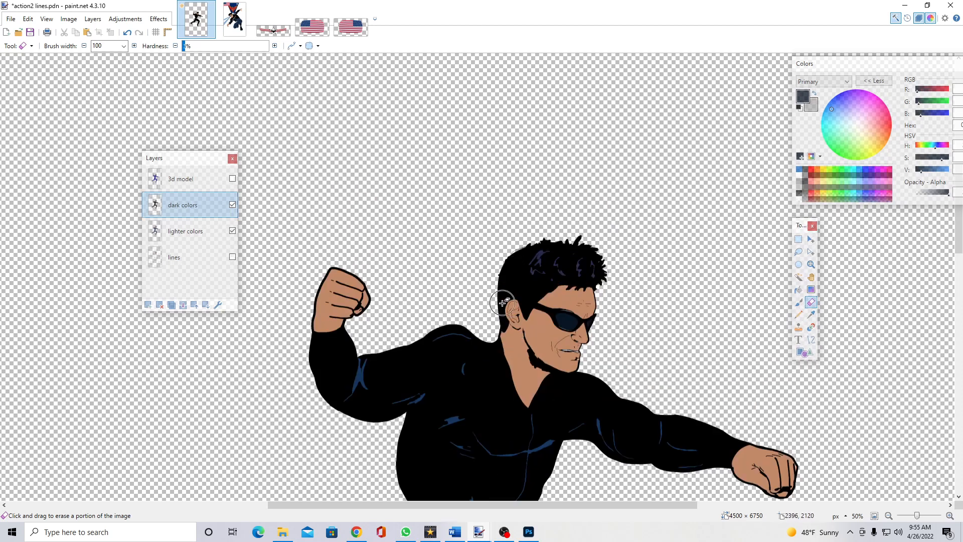
scroll(487, 278, down, 1)
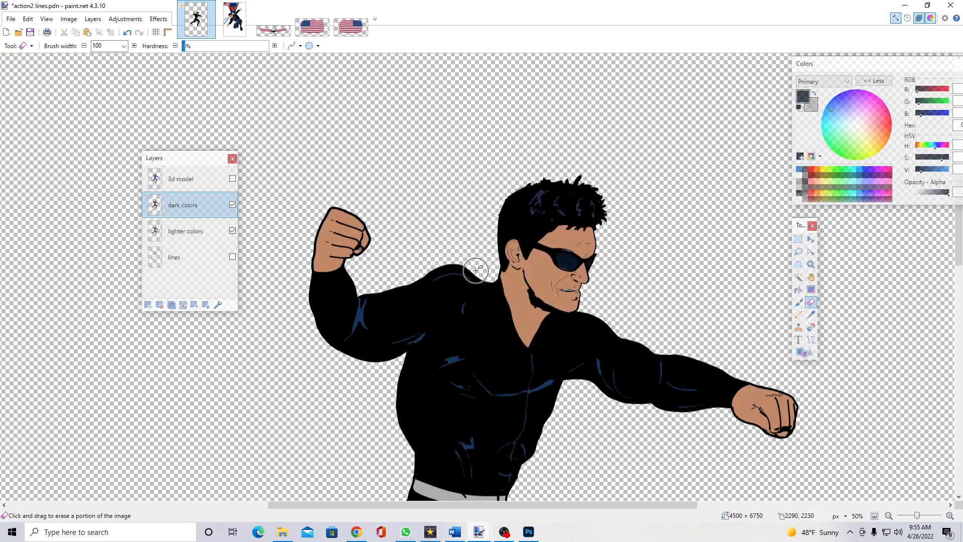
mouse_move(480, 273)
mouse_down()
mouse_move(447, 263)
mouse_move(386, 287)
mouse_move(457, 260)
mouse_up()
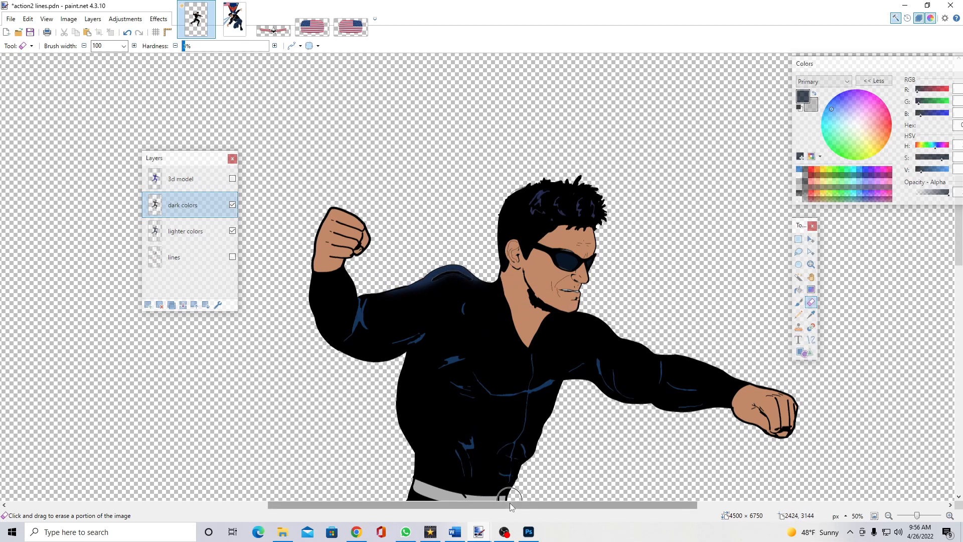
Softly erase the dark color along the front shoulder and arm, on the face, and over both fists to create lighter shading.
scroll(508, 494, right, 3)
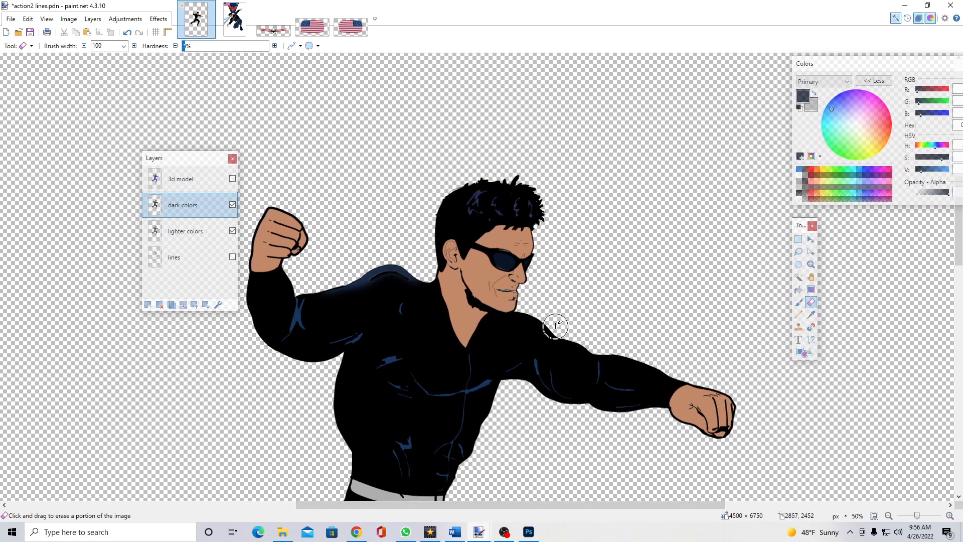
mouse_move(547, 317)
mouse_down()
mouse_move(536, 311)
mouse_move(575, 339)
mouse_move(675, 366)
mouse_move(556, 328)
mouse_up()
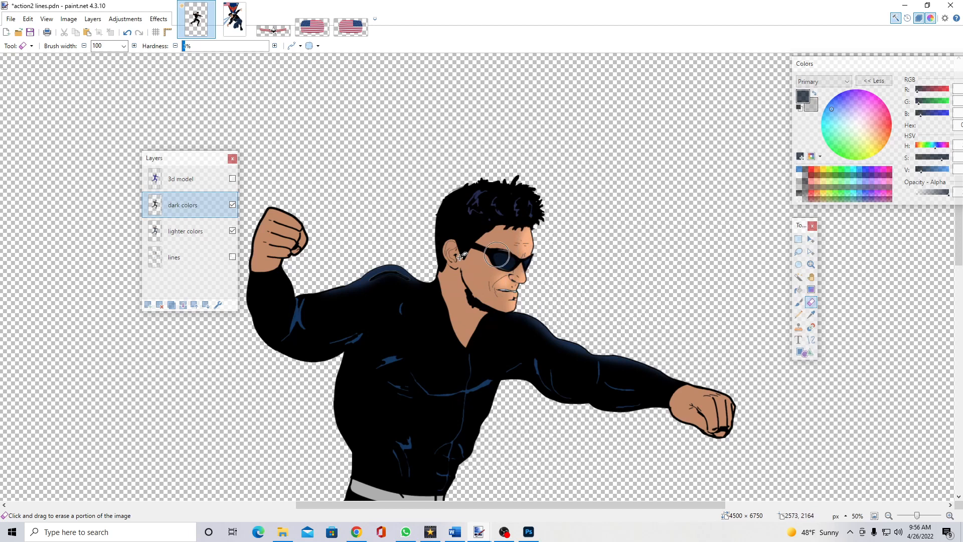
drag(370, 505, 353, 506)
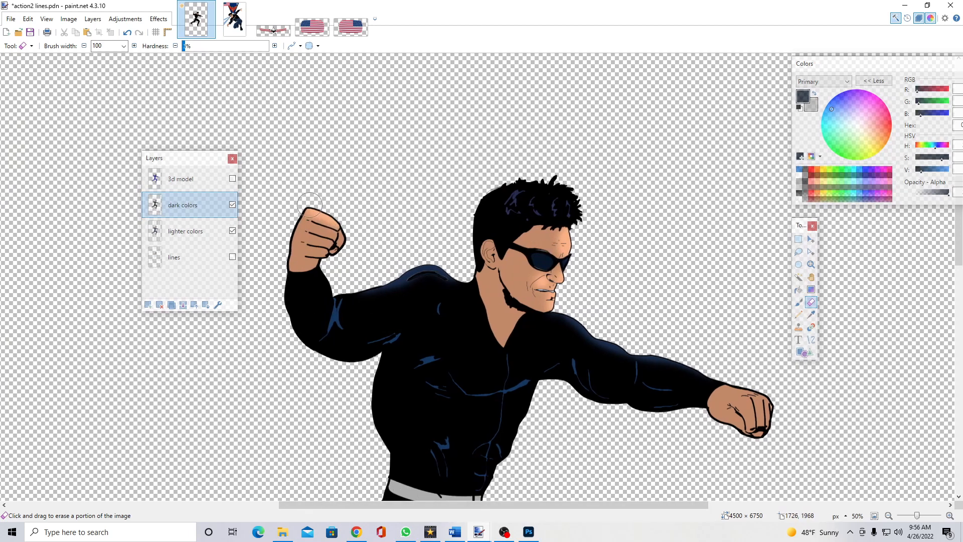
drag(308, 206, 287, 239)
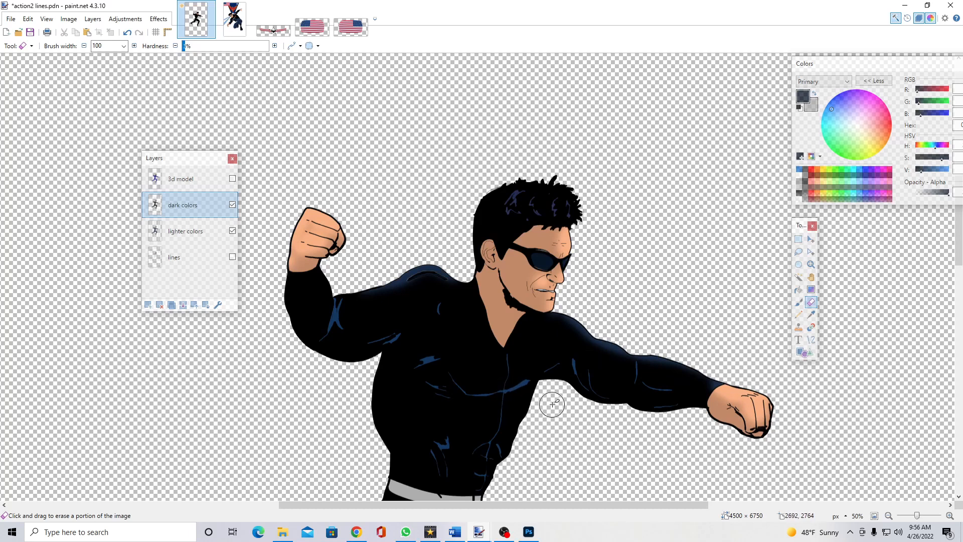
Erase one soft spot on each side of the chest to create two blue pectoral highlights.
scroll(526, 392, down, 1)
click(482, 315)
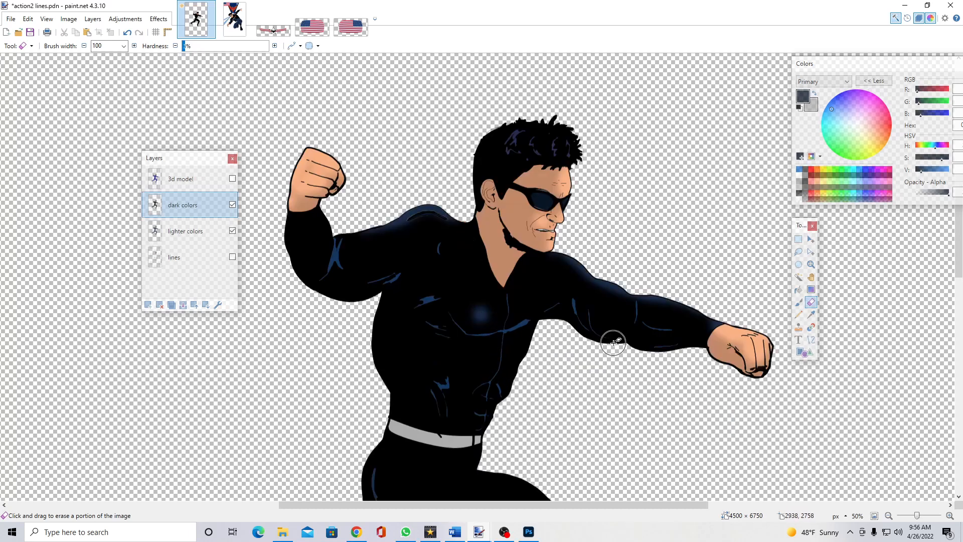
click(516, 314)
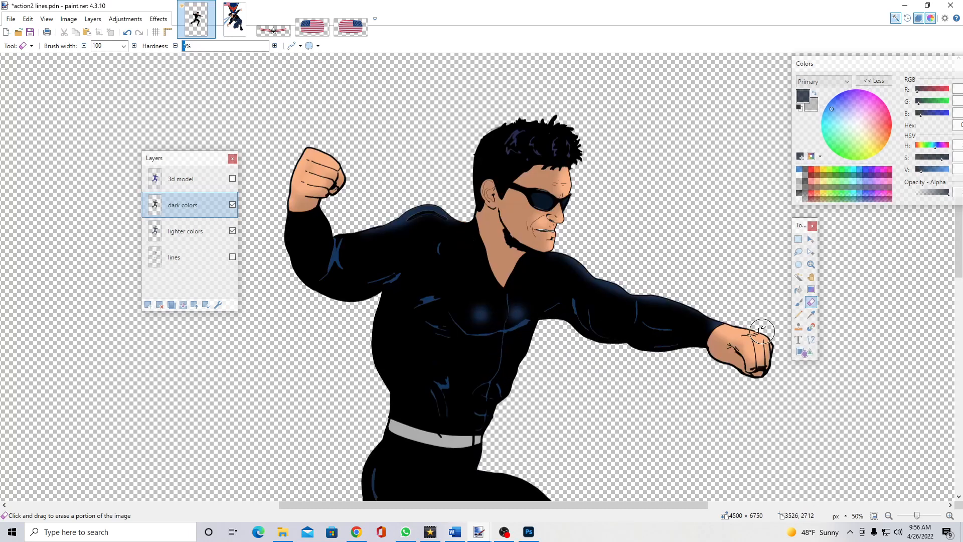
Add soft highlights to the abdomen and brighten the belt by erasing parts of the dark colors layer.
scroll(517, 352, down, 3)
scroll(527, 321, up, 2)
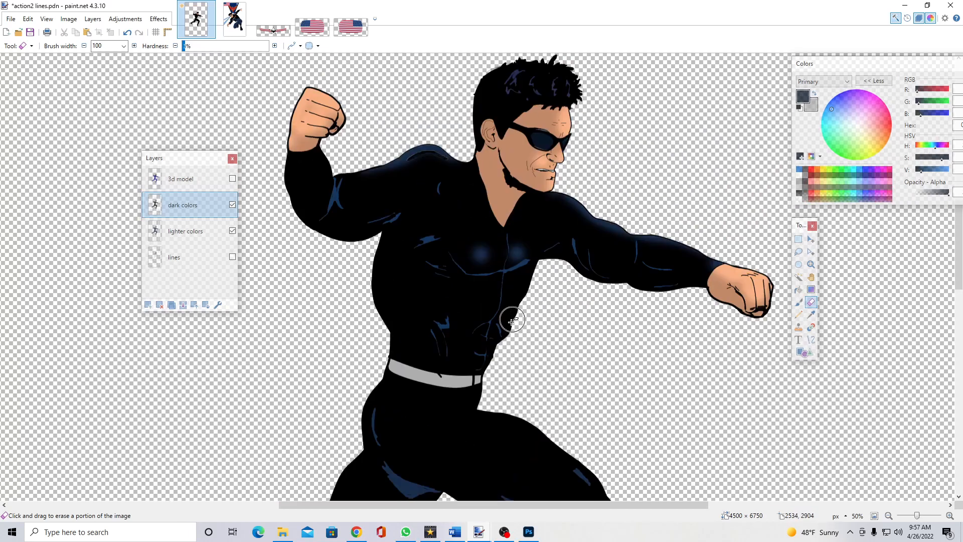
click(481, 331)
click(482, 333)
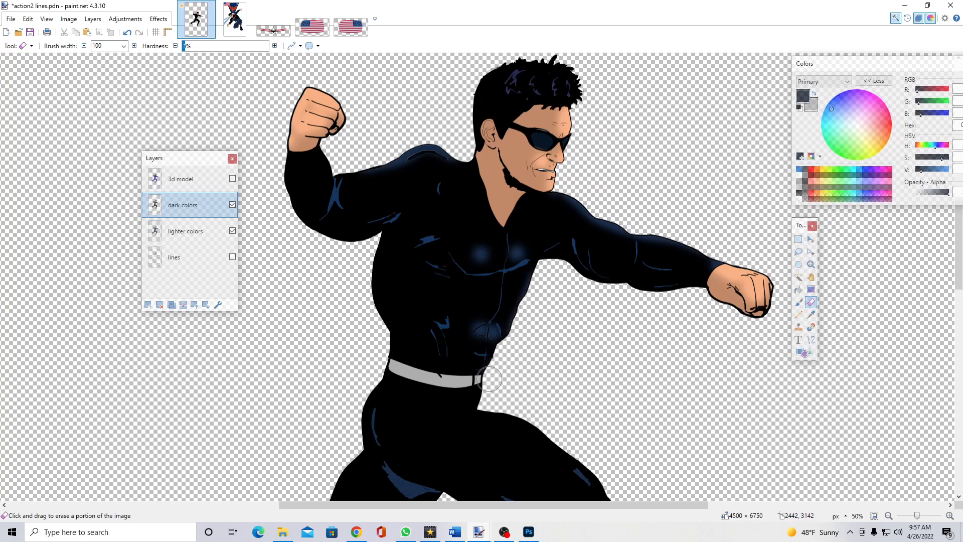
mouse_move(467, 372)
mouse_down()
mouse_move(434, 369)
mouse_move(463, 397)
mouse_move(430, 373)
mouse_up()
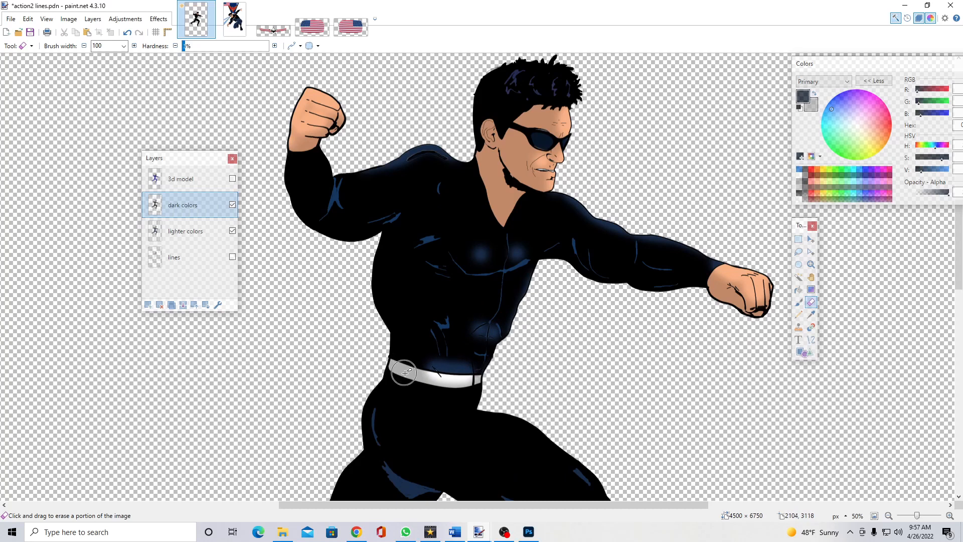
Softly erase the dark color along the front leg's outer edge, from the upper thigh over the knee and down the shin.
scroll(539, 387, down, 3)
drag(477, 286, 608, 353)
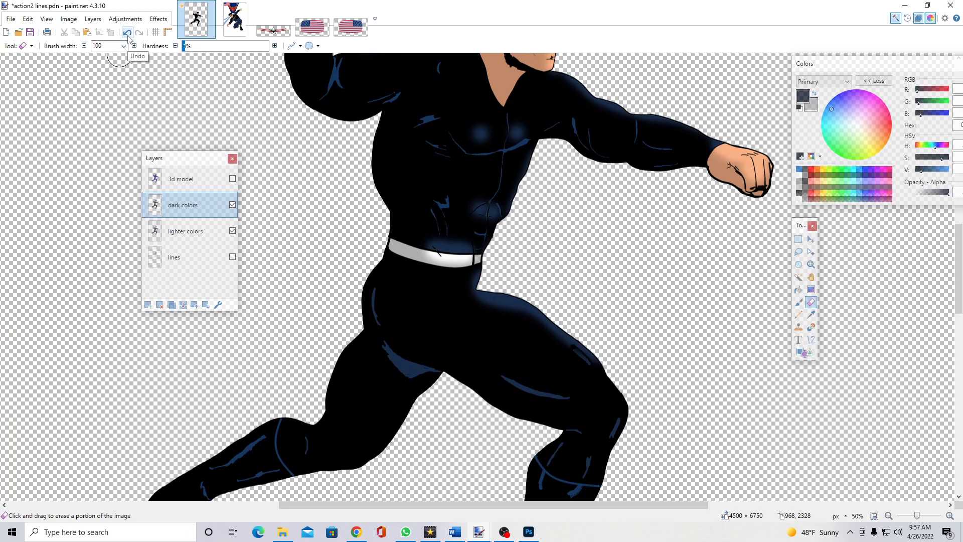
scroll(594, 369, down, 3)
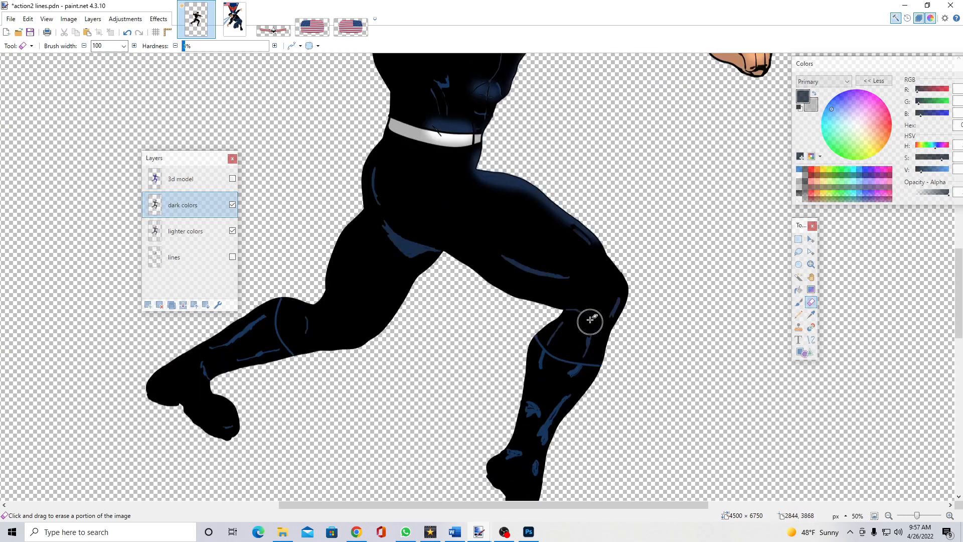
mouse_move(600, 242)
mouse_down()
mouse_move(626, 274)
mouse_move(626, 321)
mouse_up()
scroll(602, 349, down, 3)
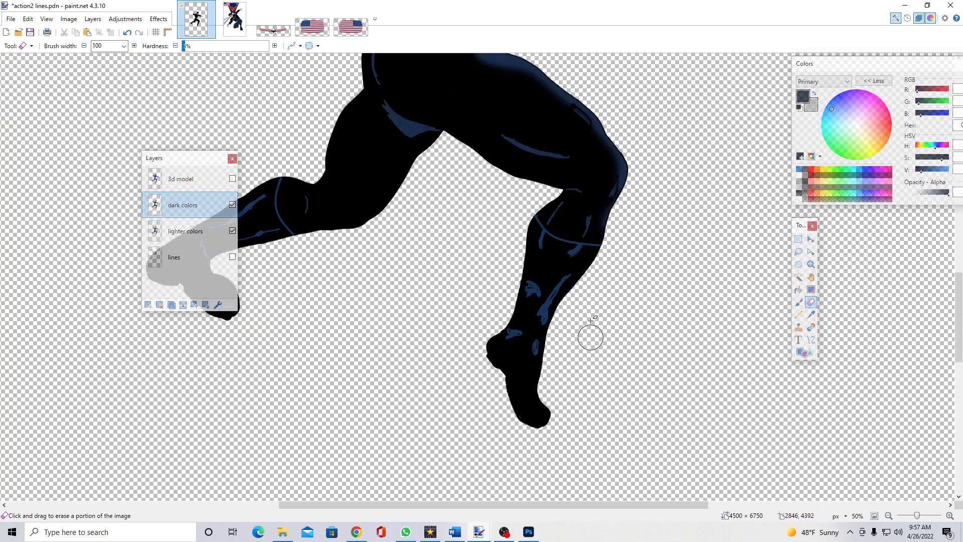
mouse_move(576, 293)
mouse_down()
mouse_move(554, 334)
mouse_move(568, 291)
mouse_move(609, 260)
mouse_up()
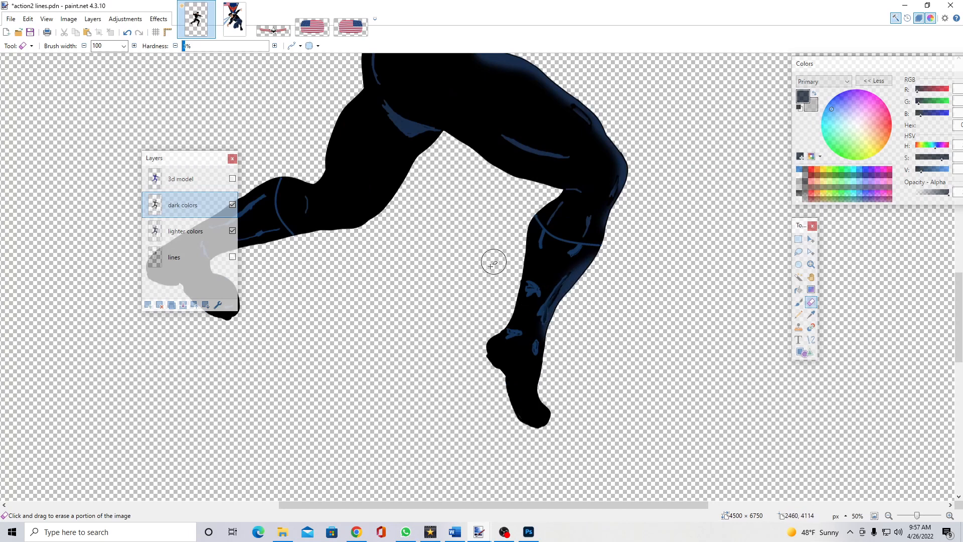
Softly erase the dark color along the upper side of the rear lower leg to add a blue highlight.
drag(477, 506, 441, 506)
scroll(338, 294, up, 1)
drag(338, 252, 291, 271)
Softly erase the dark color across the hips and both thighs to reveal broad areas of the lighter blue.
scroll(572, 215, up, 3)
scroll(564, 286, down, 2)
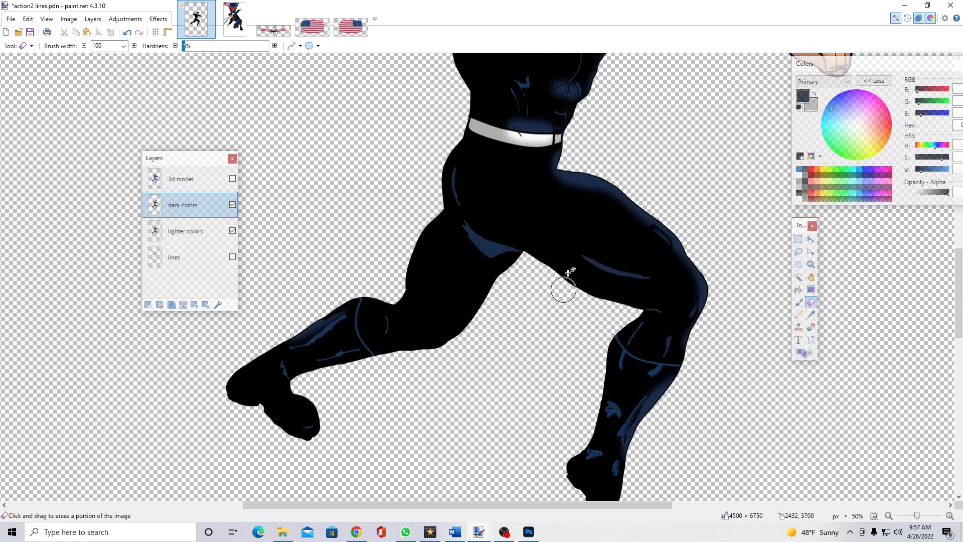
scroll(597, 264, up, 1)
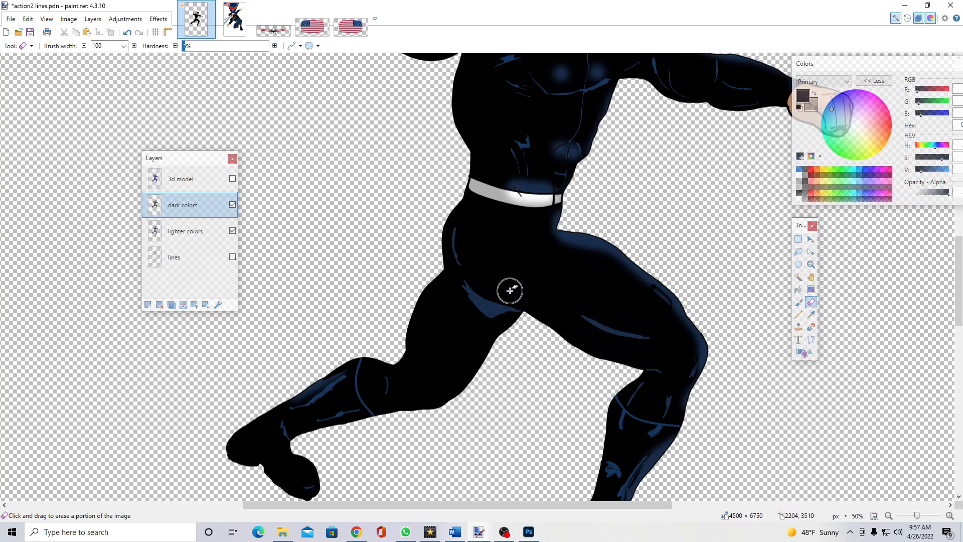
mouse_move(510, 291)
mouse_down()
mouse_move(473, 244)
mouse_move(516, 287)
mouse_move(491, 254)
mouse_move(542, 280)
mouse_move(485, 228)
mouse_move(514, 274)
mouse_move(564, 308)
mouse_move(529, 262)
mouse_move(538, 229)
mouse_move(516, 245)
mouse_move(507, 228)
mouse_move(535, 228)
mouse_move(511, 224)
mouse_up()
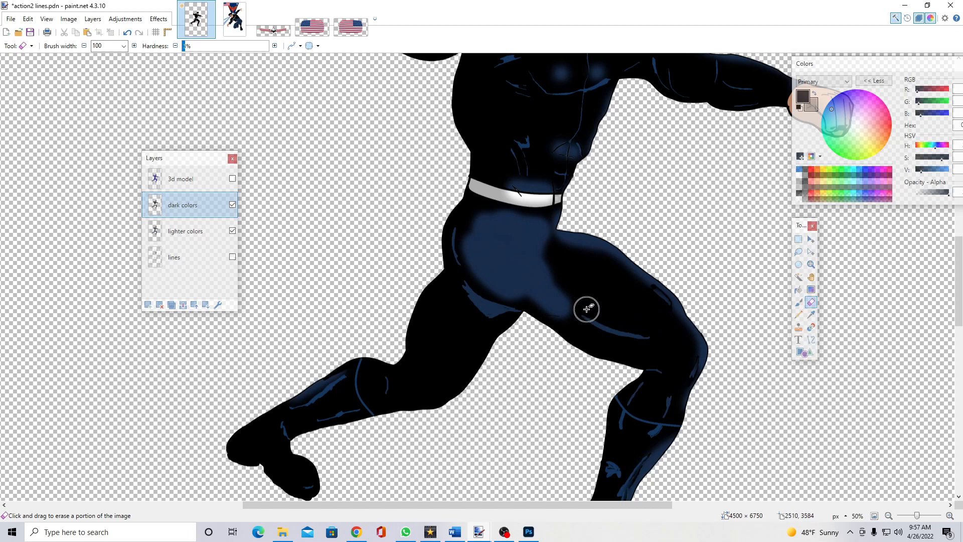
mouse_move(634, 318)
mouse_down()
mouse_move(590, 306)
mouse_move(551, 270)
mouse_move(624, 309)
mouse_move(552, 268)
mouse_move(614, 275)
mouse_move(639, 309)
mouse_move(586, 277)
mouse_move(538, 264)
mouse_move(618, 290)
mouse_move(661, 323)
mouse_move(664, 348)
mouse_move(601, 308)
mouse_move(639, 327)
mouse_move(588, 303)
mouse_move(604, 329)
mouse_move(577, 307)
mouse_move(593, 307)
mouse_move(580, 273)
mouse_move(488, 306)
mouse_move(472, 322)
mouse_move(480, 348)
mouse_move(498, 322)
mouse_move(470, 305)
mouse_move(509, 320)
mouse_move(457, 288)
mouse_move(481, 333)
mouse_move(453, 390)
mouse_move(449, 306)
mouse_move(437, 357)
mouse_move(453, 319)
mouse_move(441, 398)
mouse_move(450, 396)
mouse_move(452, 296)
mouse_move(436, 273)
mouse_move(397, 357)
mouse_up()
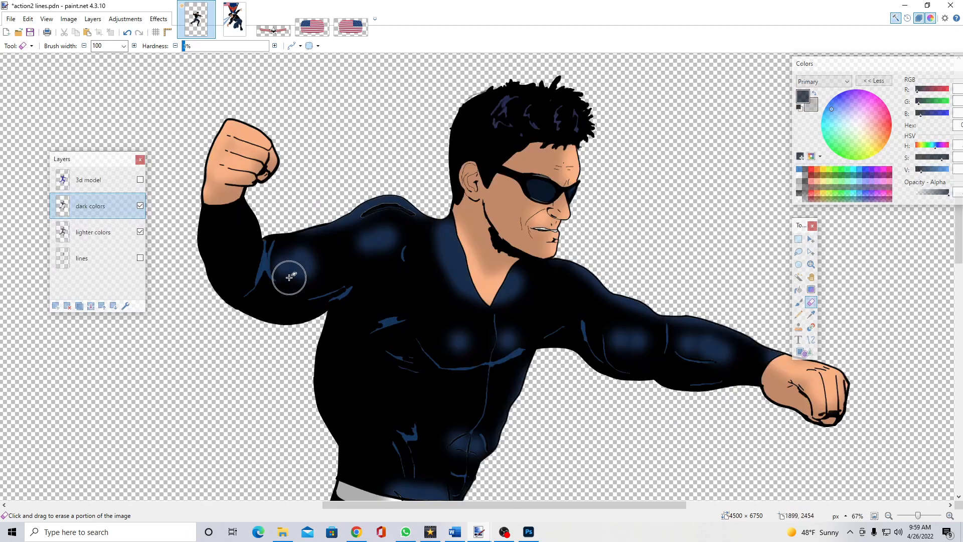
Erase soft highlights on the upper arm and forearm of the raised rear arm.
mouse_move(286, 273)
mouse_down()
mouse_move(239, 256)
mouse_move(267, 231)
mouse_move(258, 207)
mouse_move(274, 245)
mouse_move(238, 280)
mouse_up()
scroll(238, 279, down, 1)
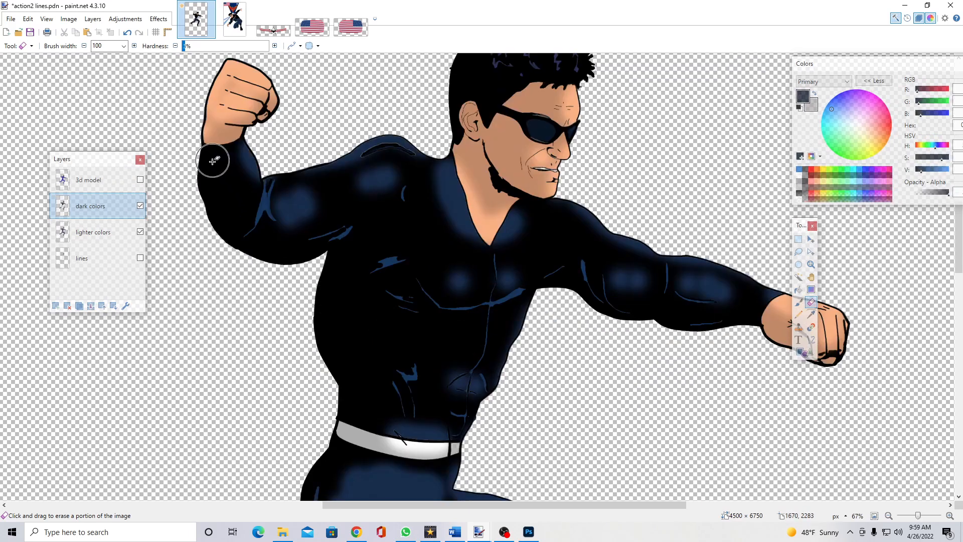
Examine the shaded figure as a whole and up close, checking the highlights on the face, arms, torso and legs.
click(811, 265)
right_click(515, 273)
right_click(510, 270)
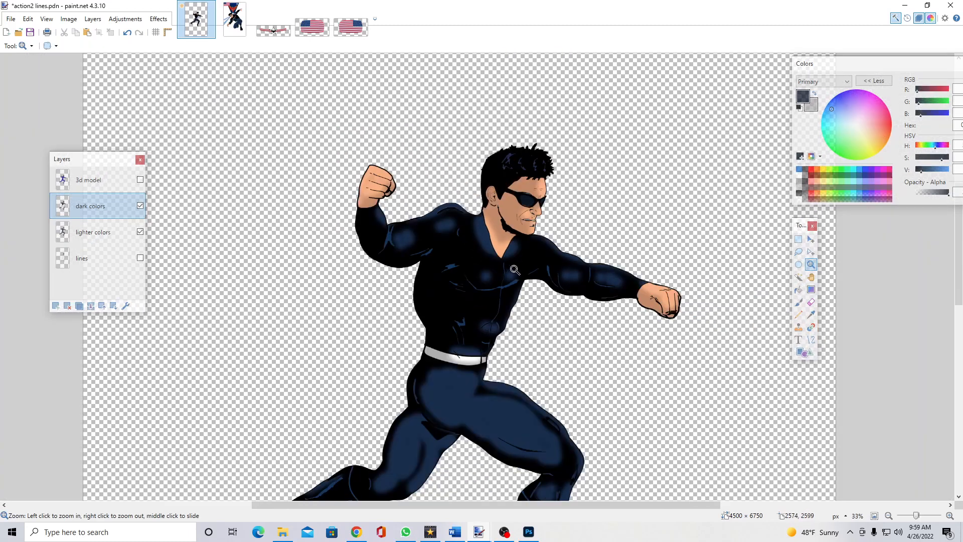
right_click(515, 271)
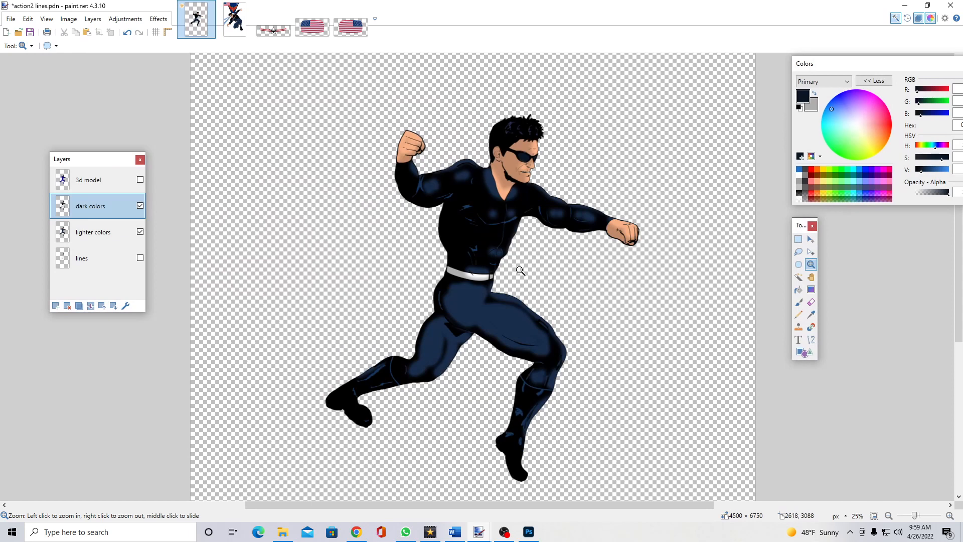
click(520, 272)
click(533, 324)
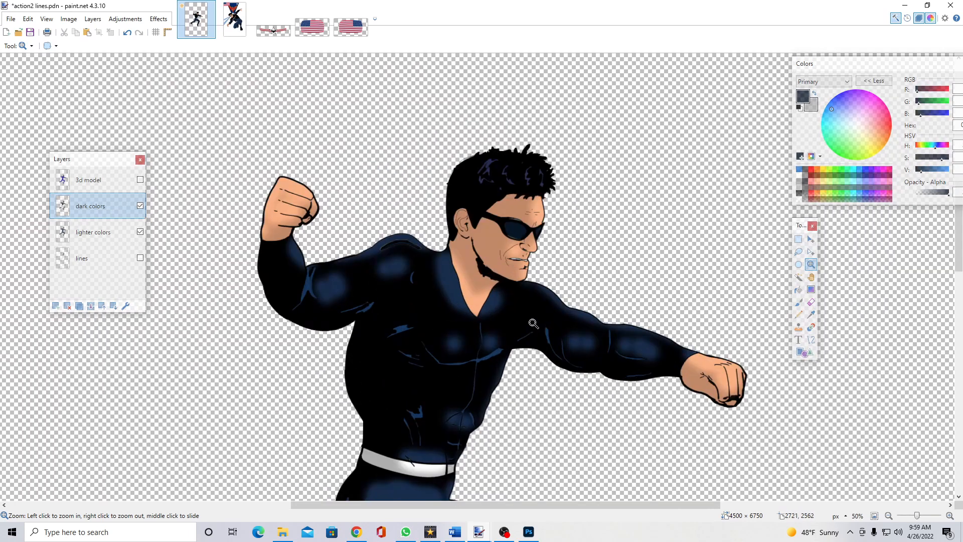
click(513, 299)
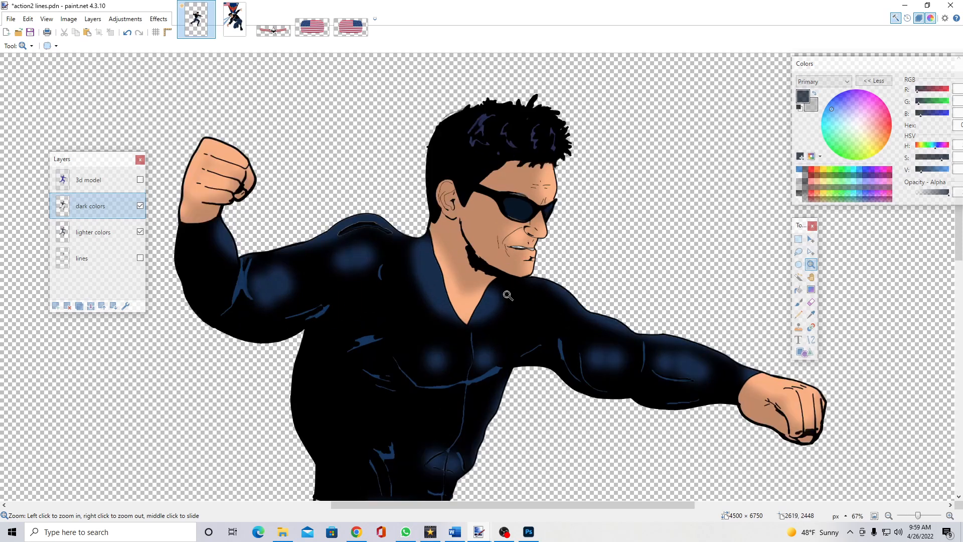
scroll(508, 267, up, 1)
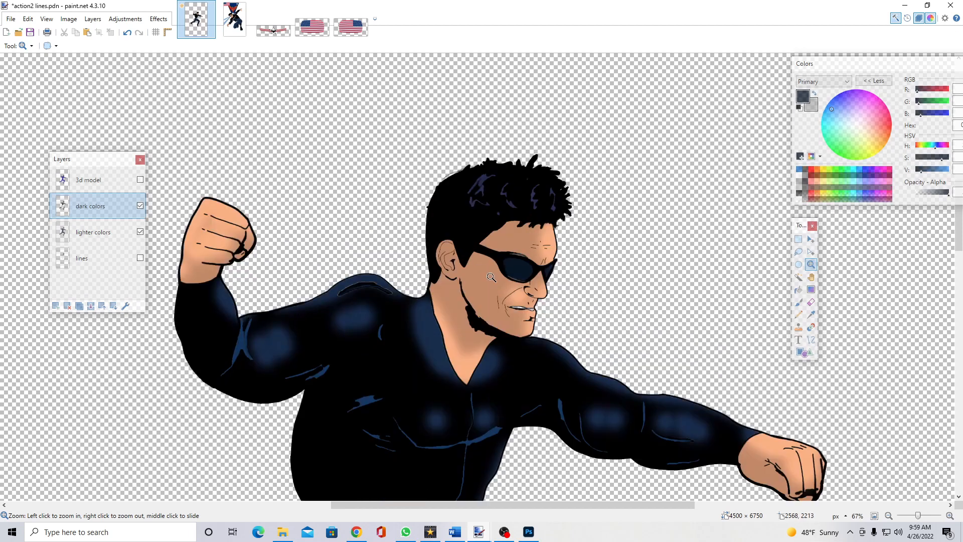
scroll(491, 277, down, 1)
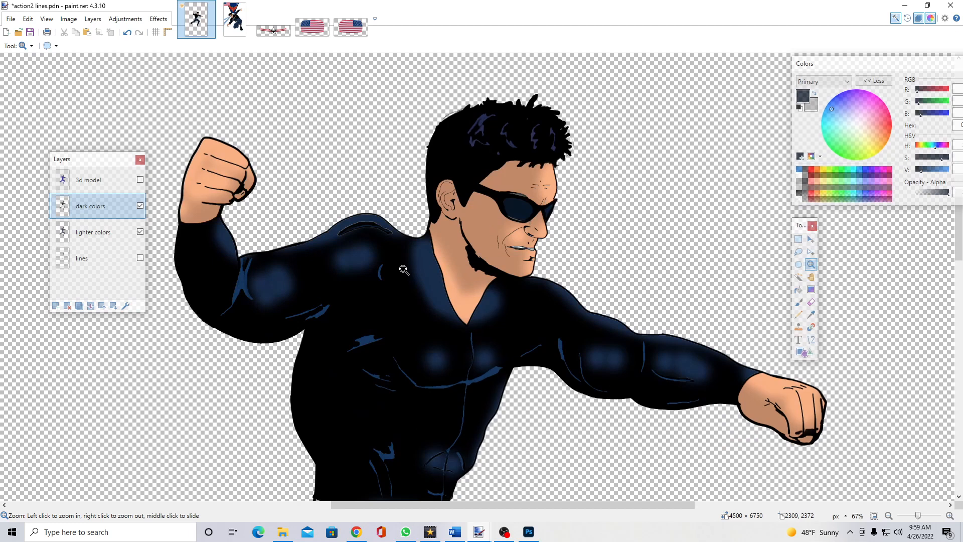
click(485, 239)
right_click(474, 238)
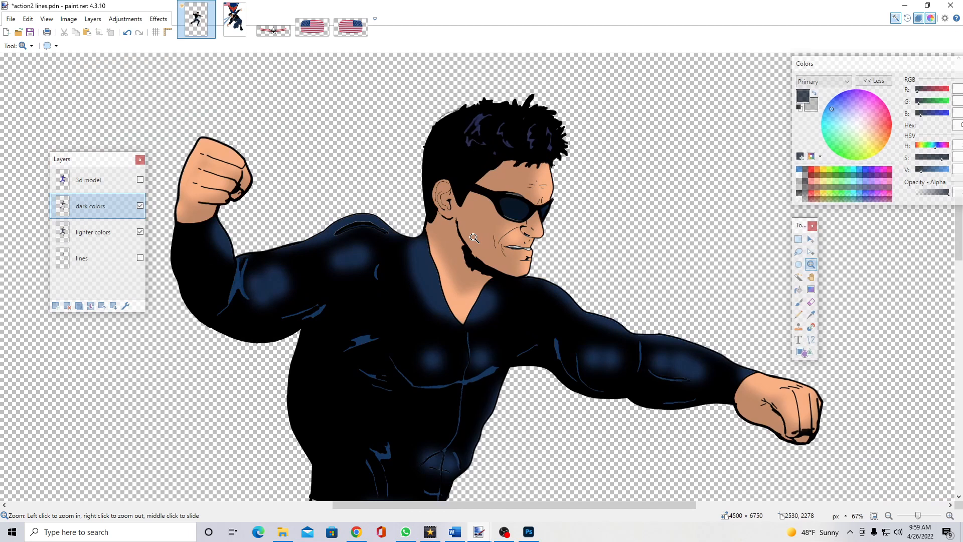
click(480, 238)
right_click(479, 238)
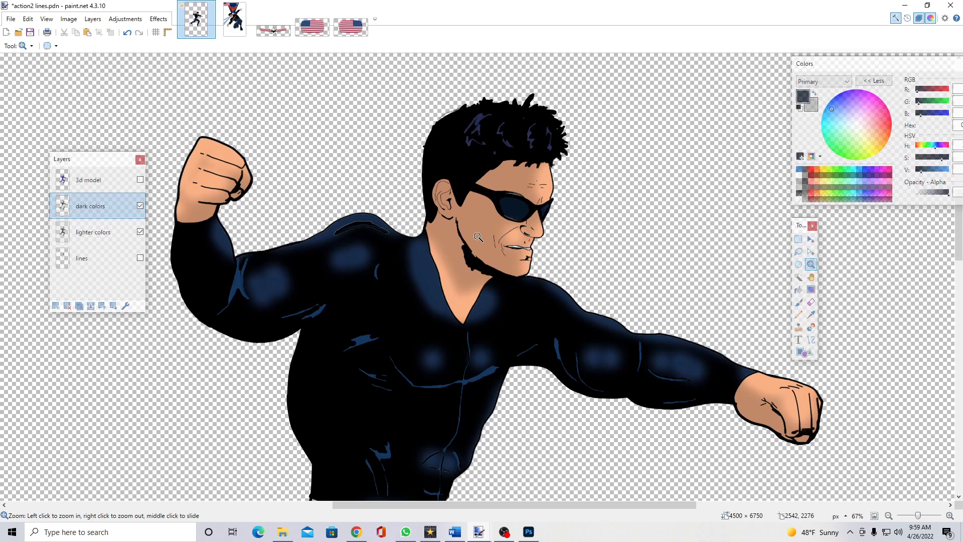
right_click(428, 275)
scroll(428, 258, down, 1)
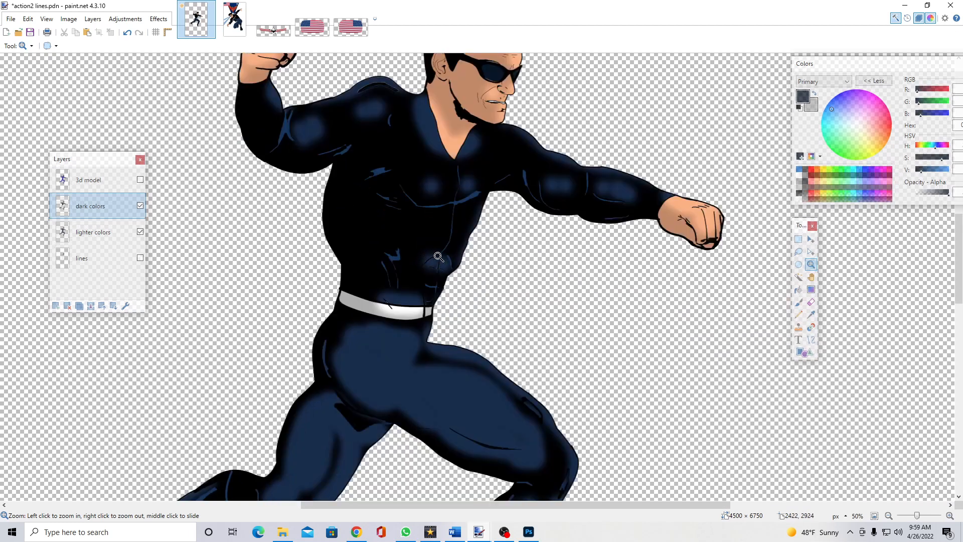
scroll(479, 253, up, 1)
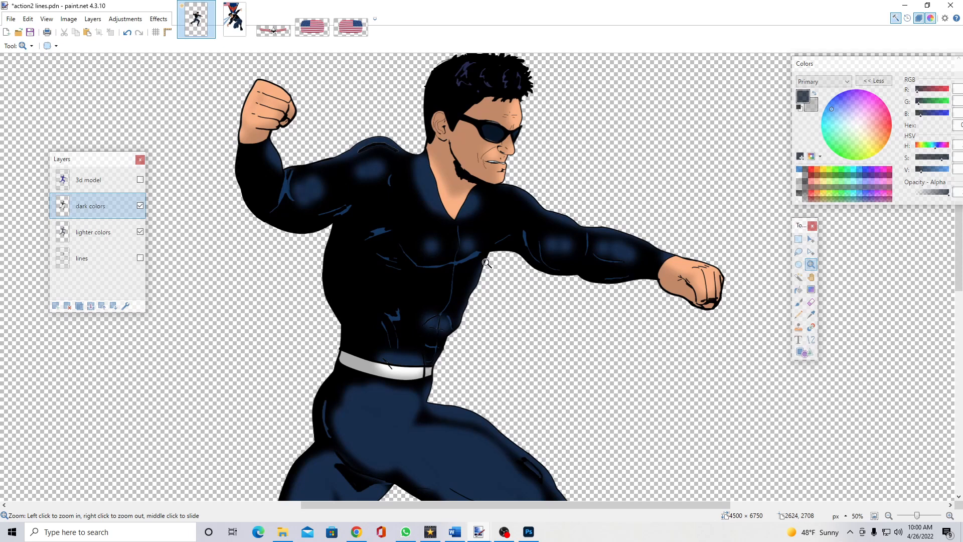
scroll(457, 264, up, 3)
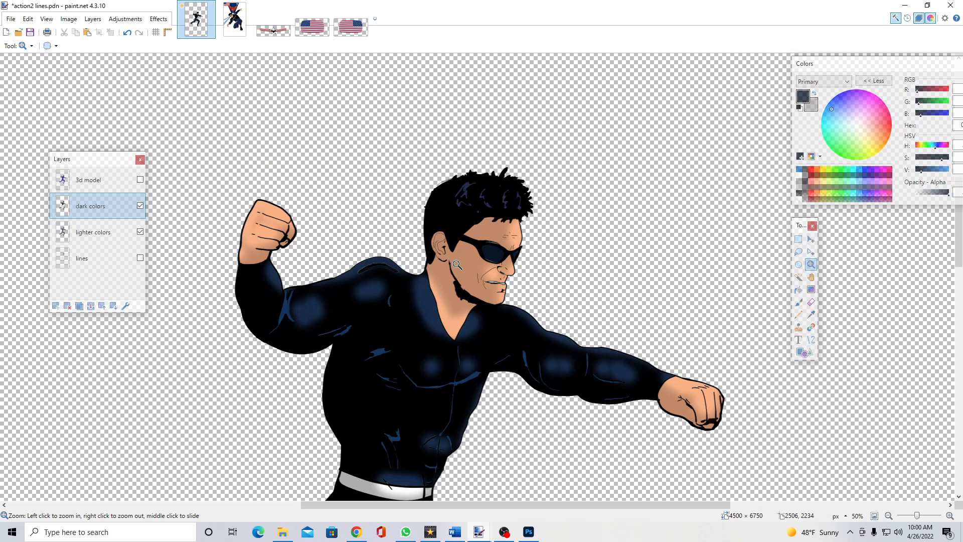
scroll(459, 274, down, 2)
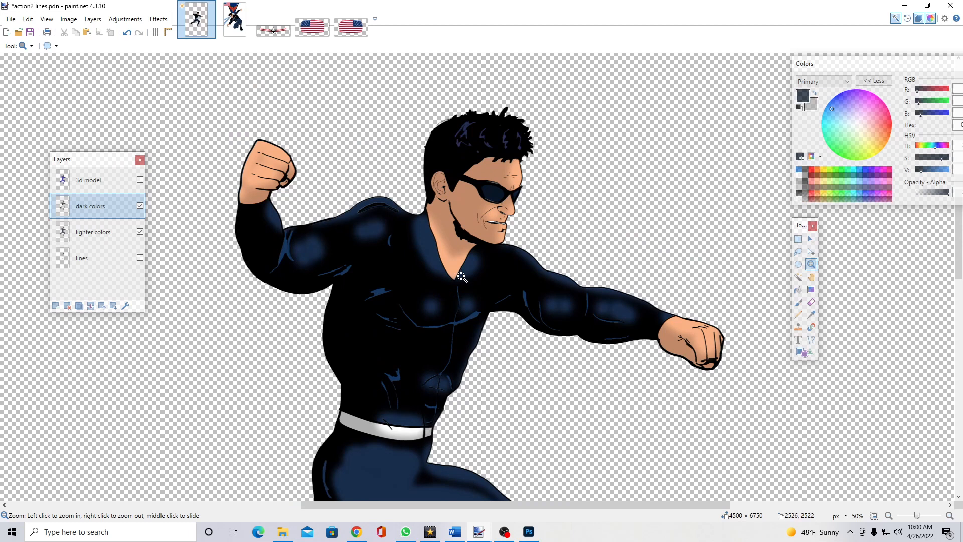
scroll(469, 278, up, 2)
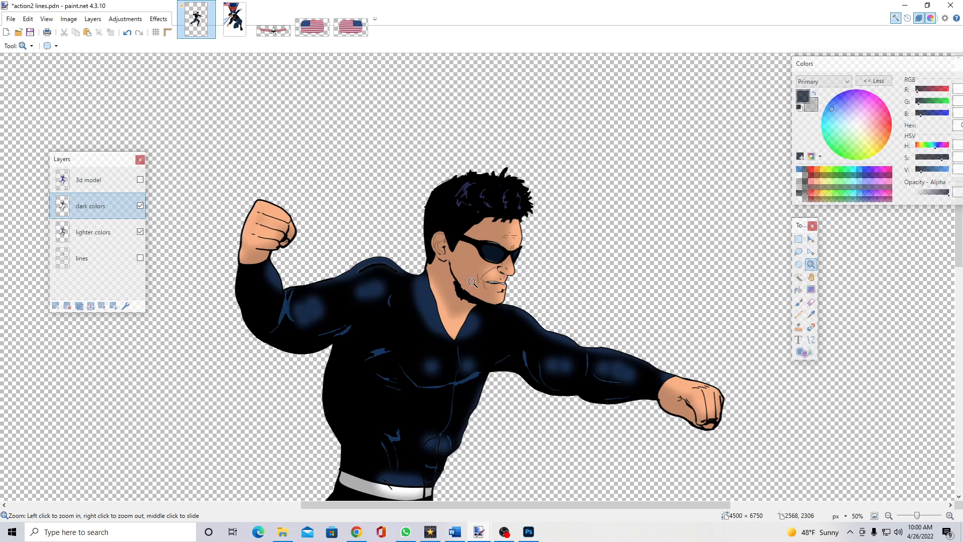
scroll(472, 281, up, 1)
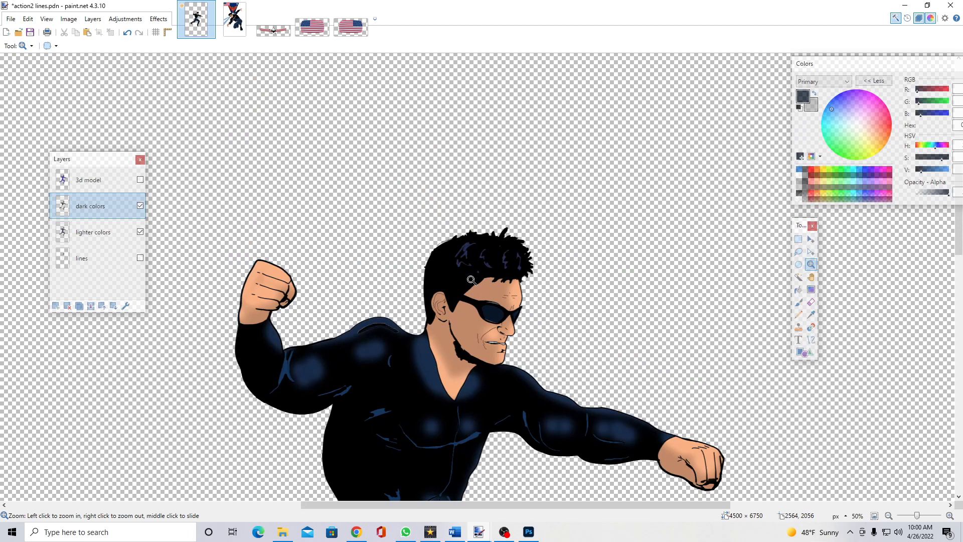
scroll(472, 280, down, 1)
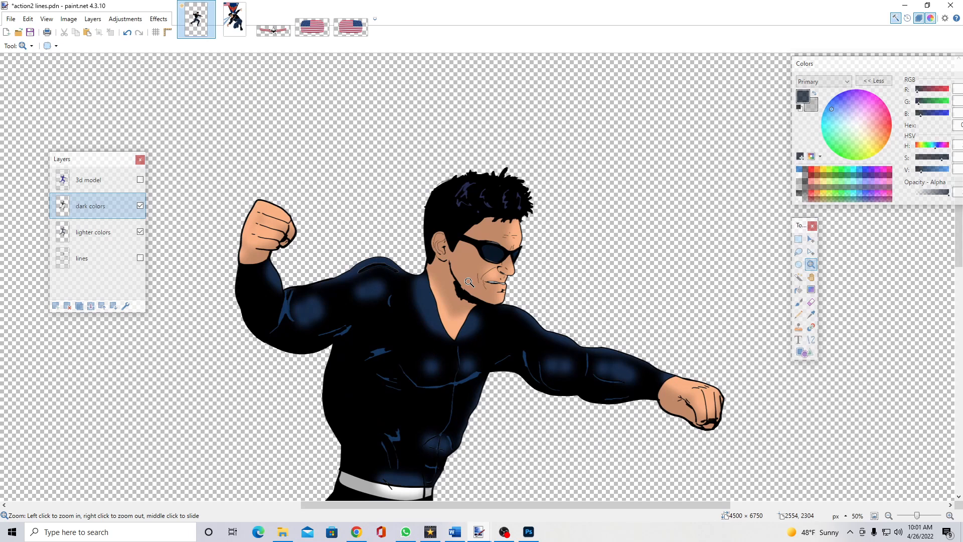
scroll(458, 280, down, 2)
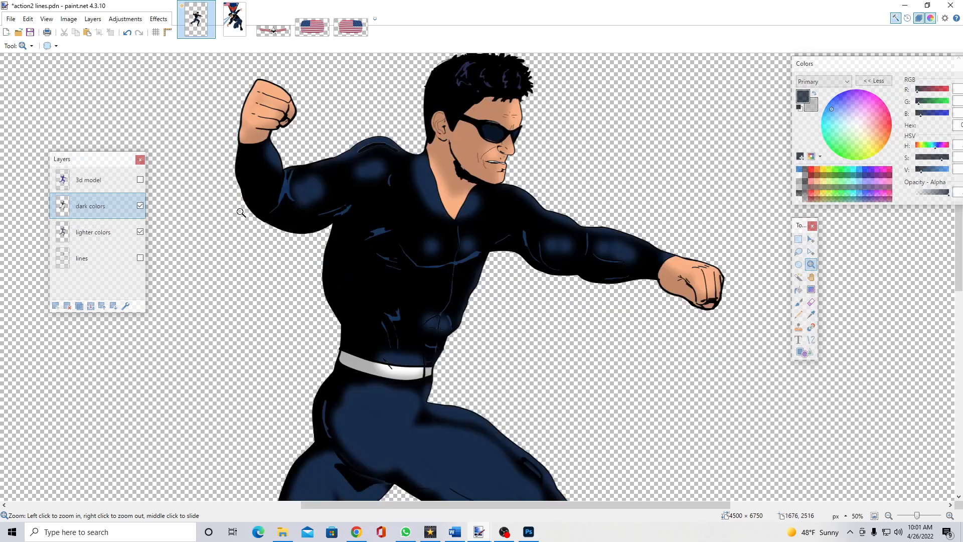
right_click(365, 291)
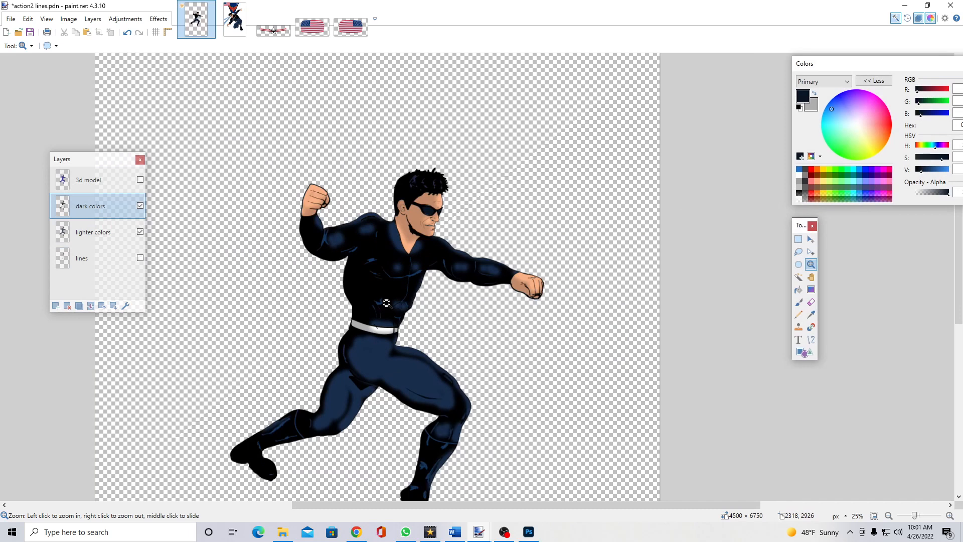
click(387, 301)
click(388, 301)
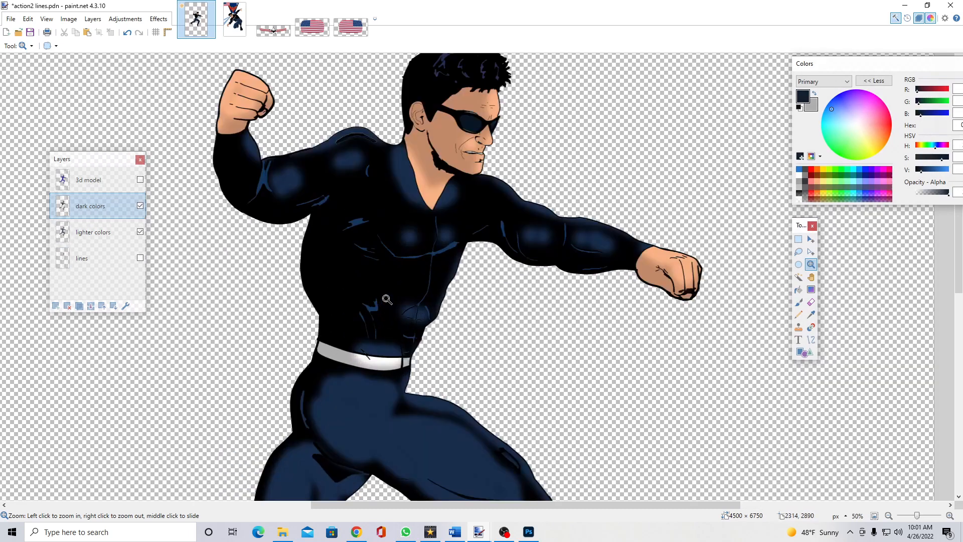
Erase additional soft highlight spots in the dark color on the side of the torso, the rear shoulder and the front shoulder.
click(464, 303)
click(812, 302)
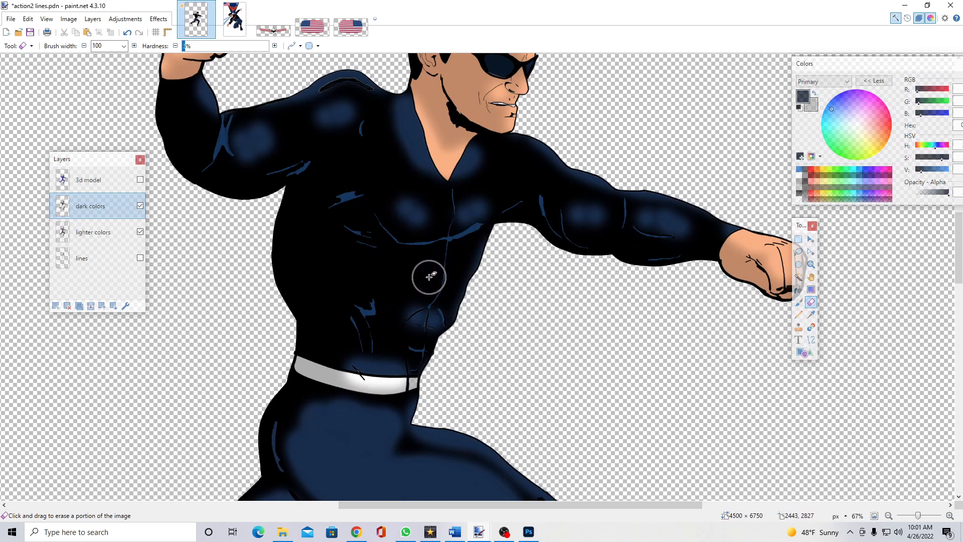
click(328, 254)
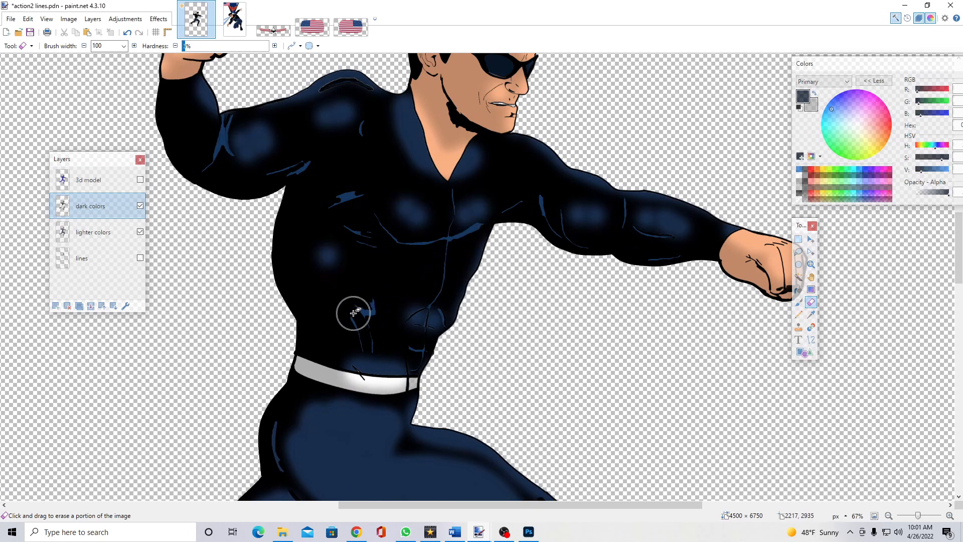
click(317, 124)
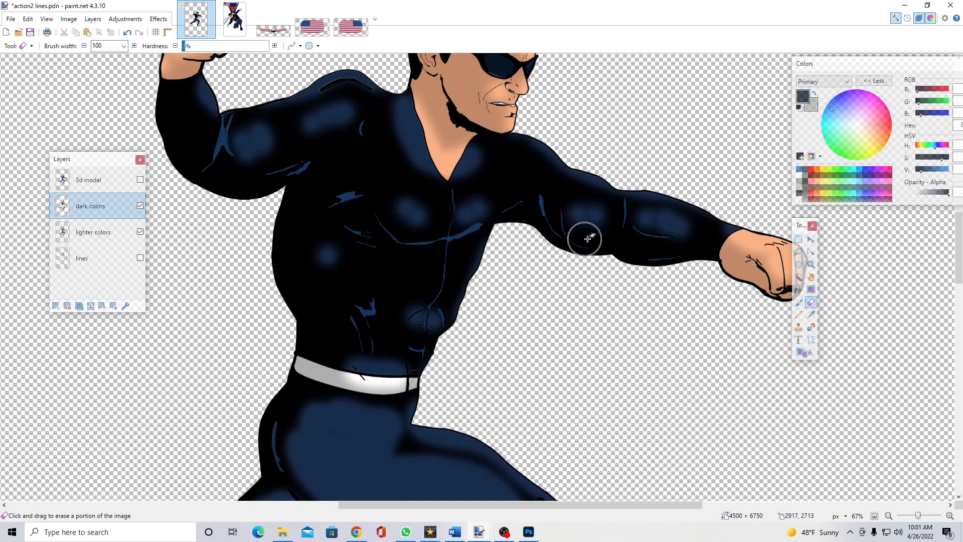
scroll(597, 226, up, 1)
click(532, 211)
Switch to the star eagleace.png image and make a rectangular selection around the whole star, eagle and stripes emblem.
click(811, 264)
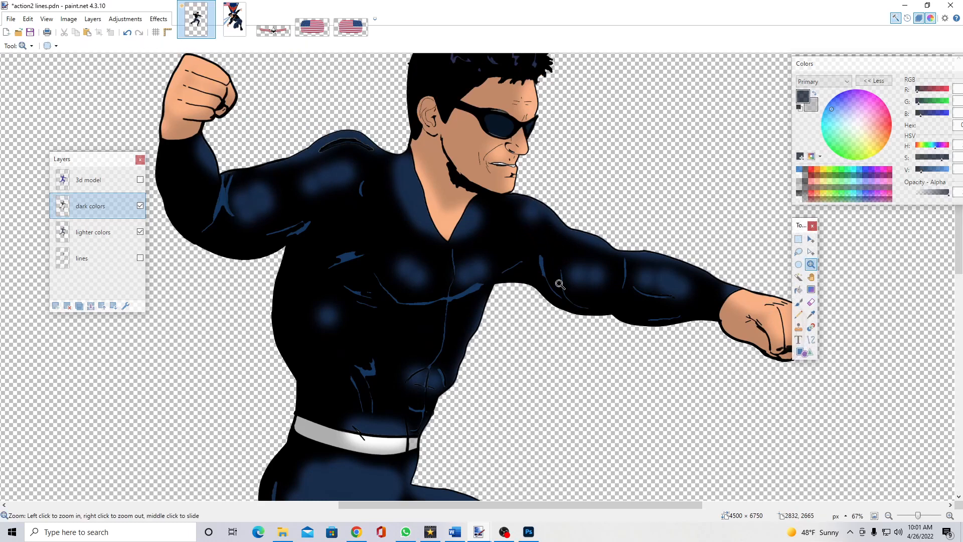
right_click(553, 285)
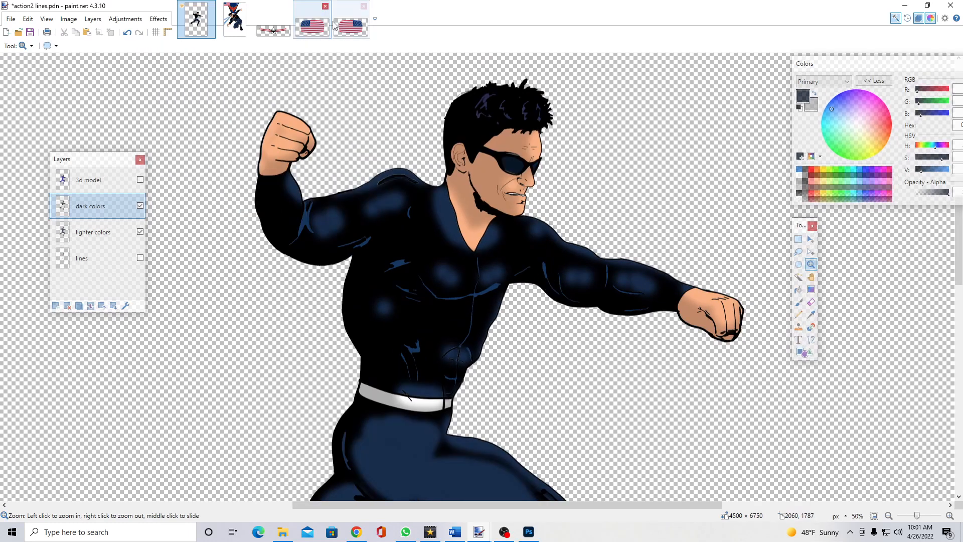
click(274, 20)
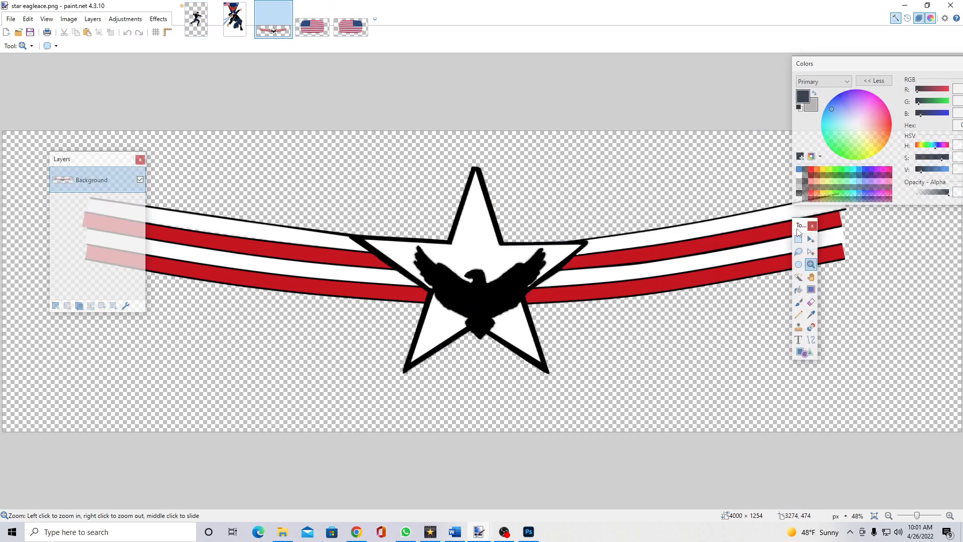
drag(804, 228, 901, 243)
click(896, 255)
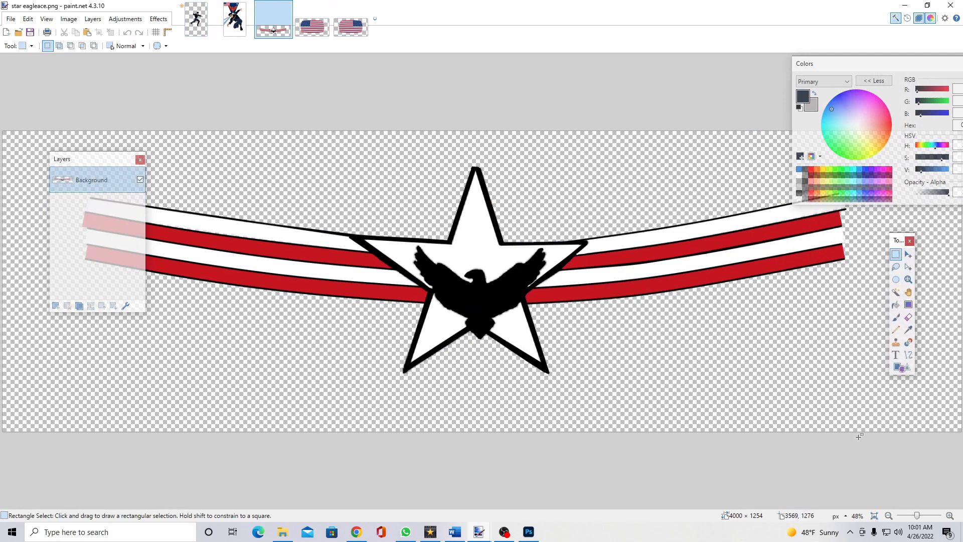
drag(902, 432, 44, 110)
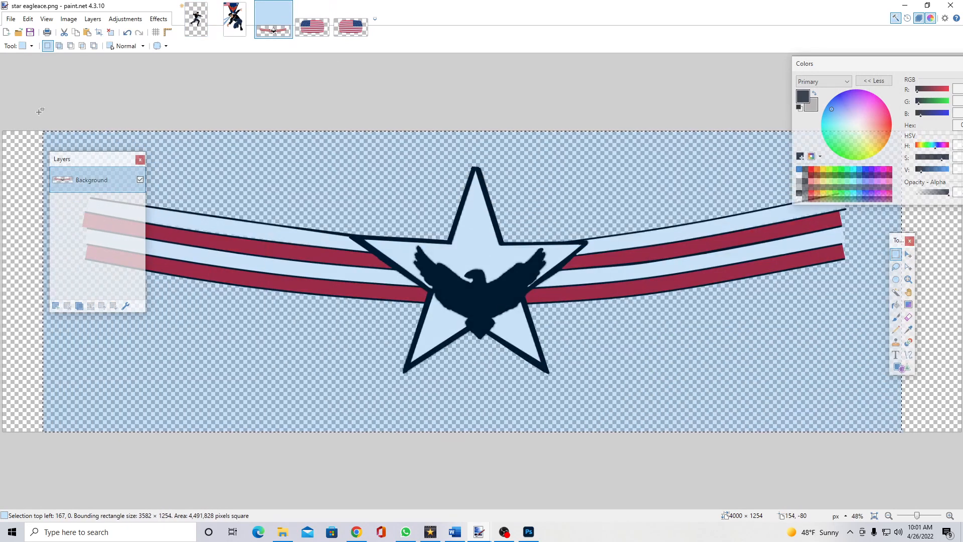
Copy the selected star-eagle emblem and paste it into a new layer of the action2 lines.pdn image.
click(29, 19)
click(83, 71)
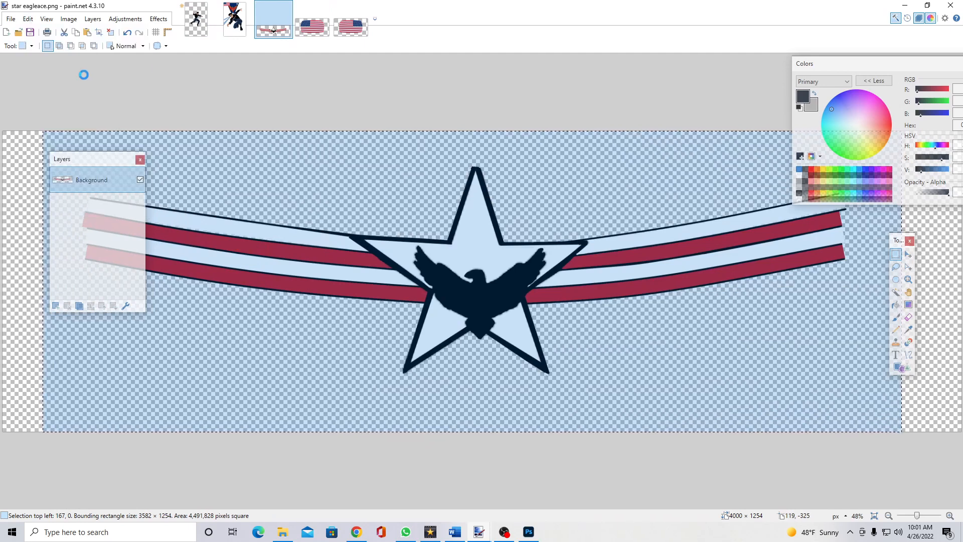
click(197, 19)
click(27, 19)
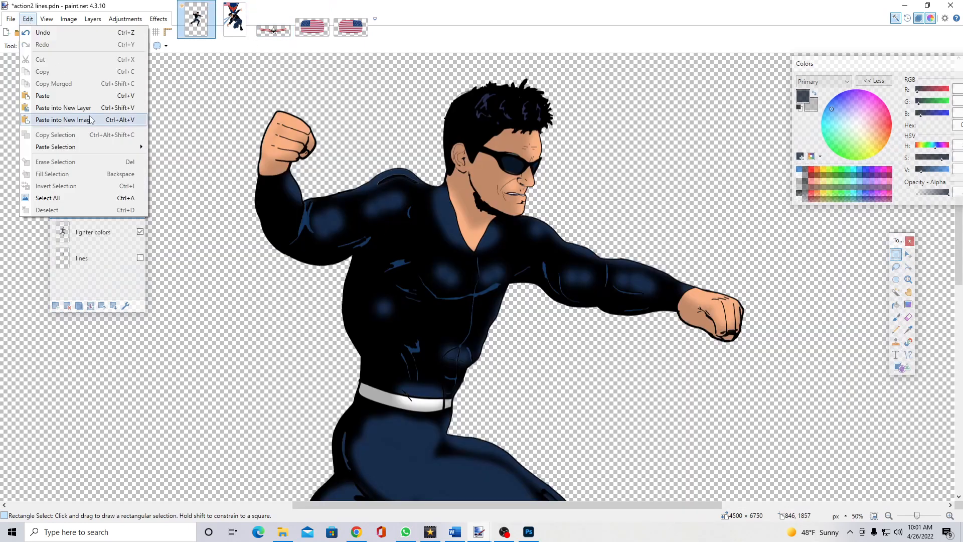
click(60, 117)
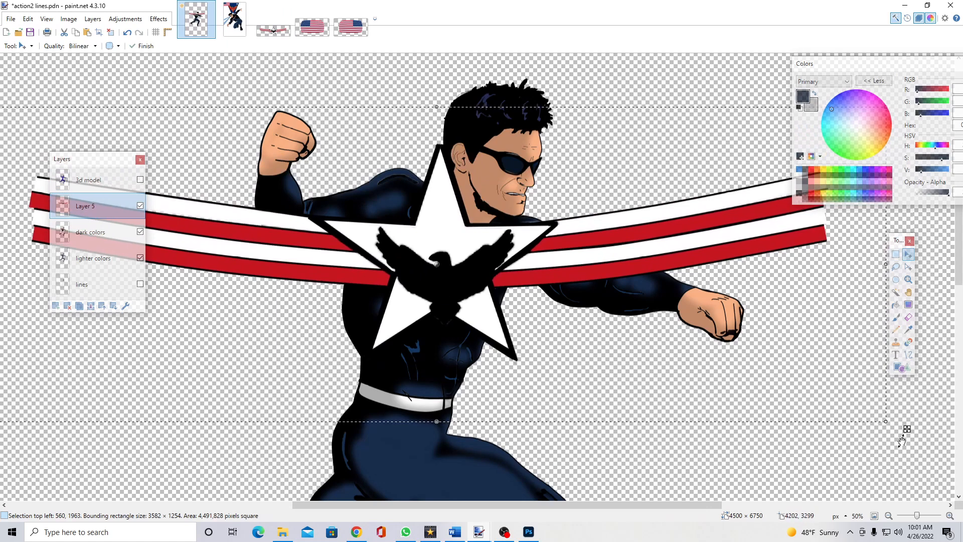
Scale the pasted emblem down to about 830 × 268 pixels and place it across the chest, rotated about 4.86°.
drag(888, 419, 439, 284)
drag(242, 223, 509, 367)
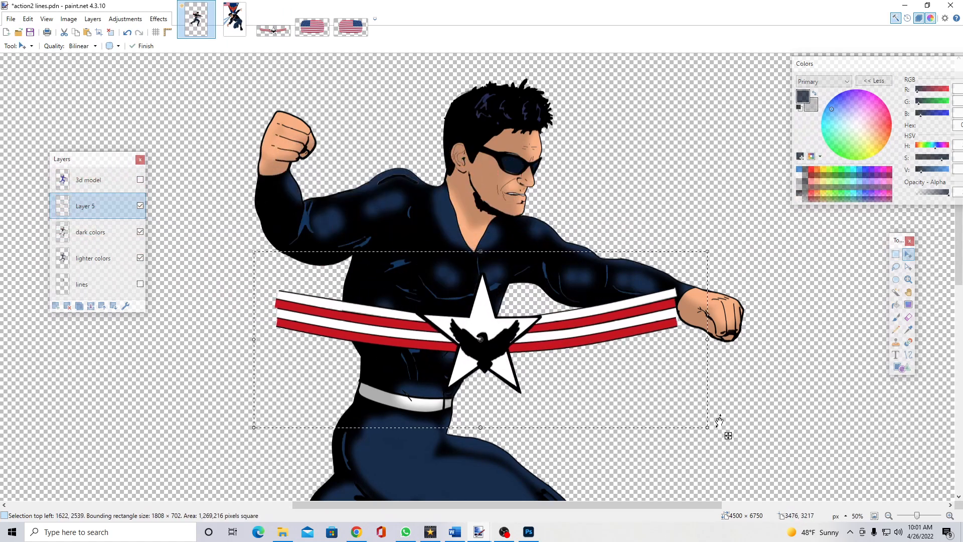
drag(708, 427, 499, 343)
drag(399, 301, 500, 293)
mouse_move(599, 331)
mouse_down()
mouse_move(559, 314)
mouse_move(595, 320)
mouse_up()
drag(587, 283, 584, 267)
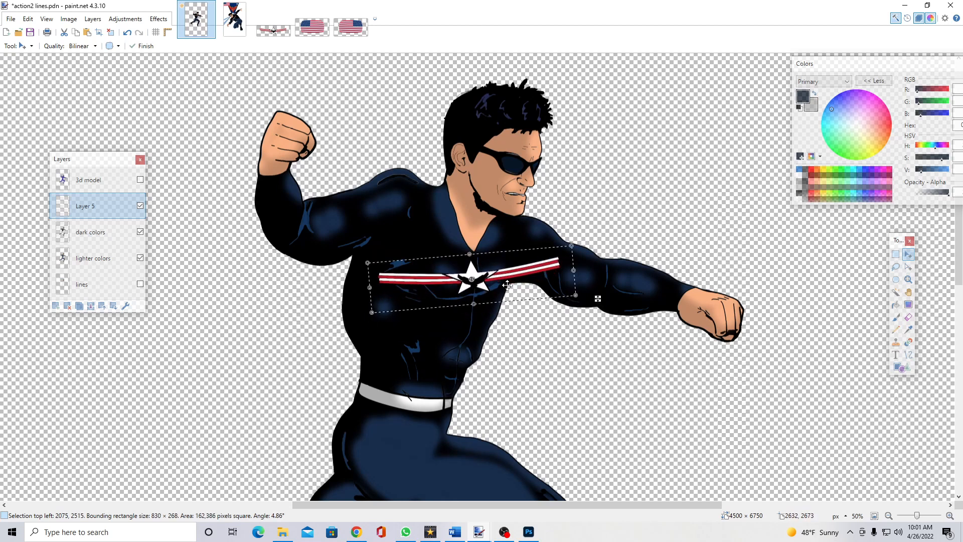
Narrow the emblem further to about 703 × 215 pixels and nudge it into position across the chest.
drag(376, 279, 382, 289)
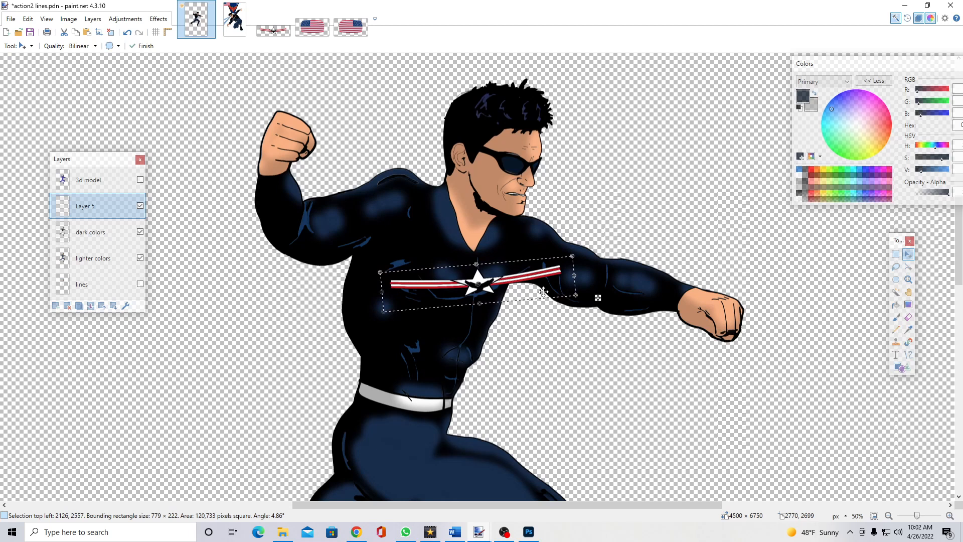
drag(535, 288, 526, 286)
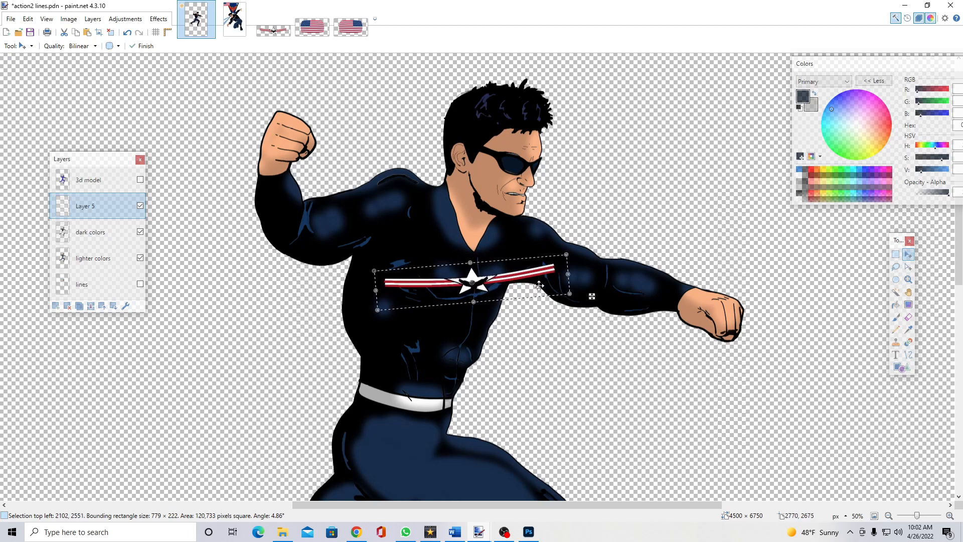
drag(375, 291, 400, 284)
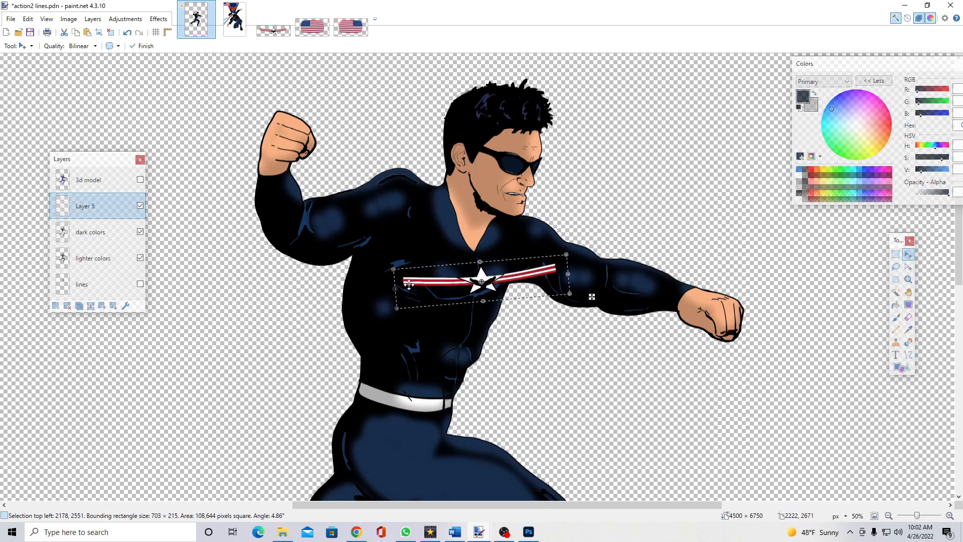
drag(510, 279, 506, 276)
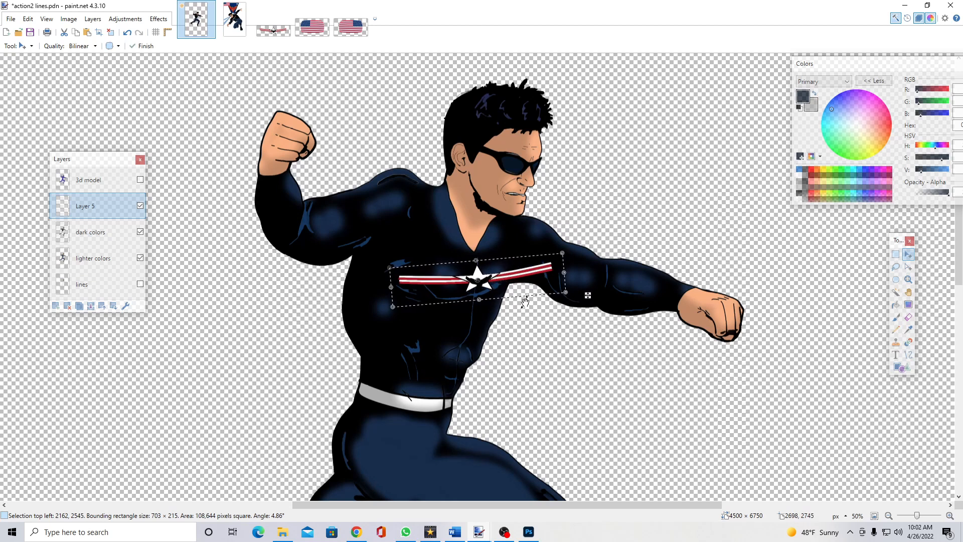
drag(531, 285, 529, 285)
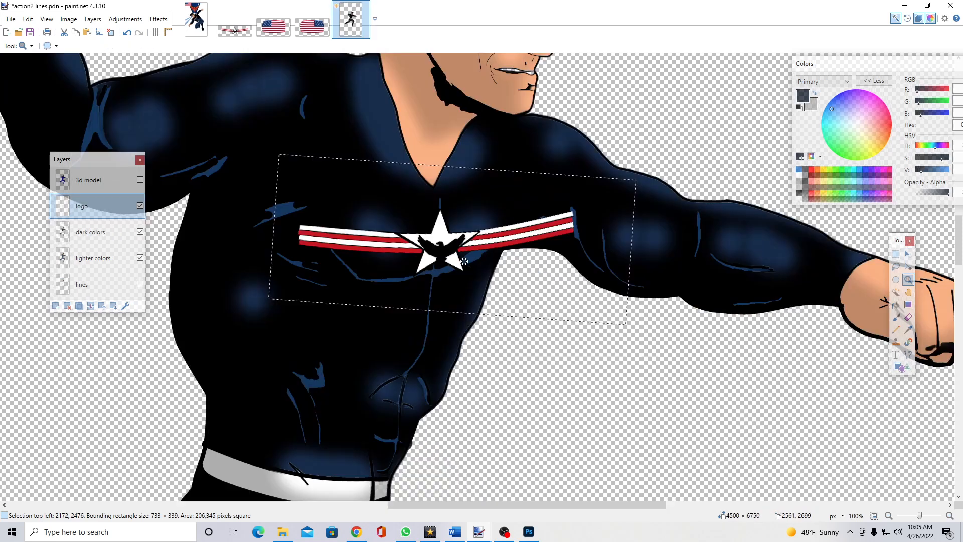
Lower the opacity of the logo layer to 204.
click(441, 334)
scroll(380, 364, down, 1)
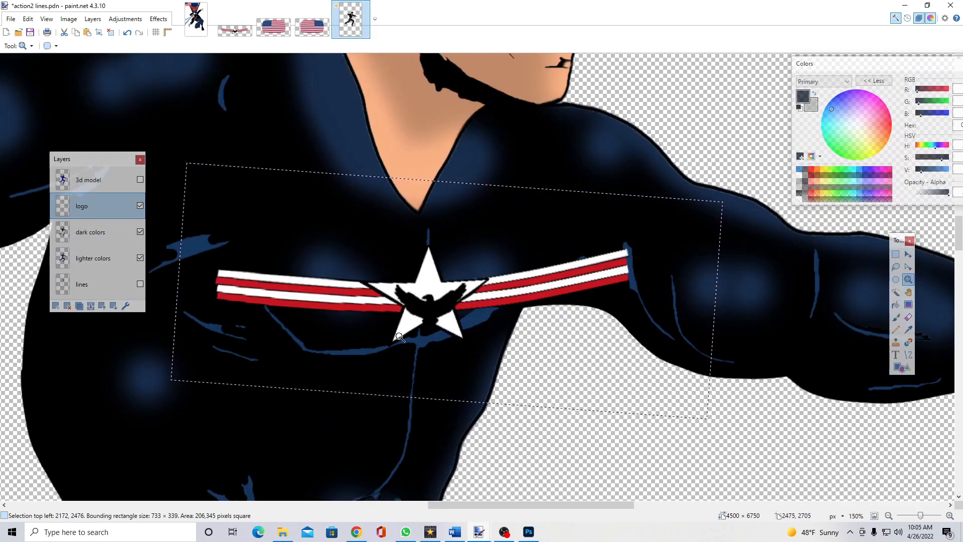
double_click(94, 209)
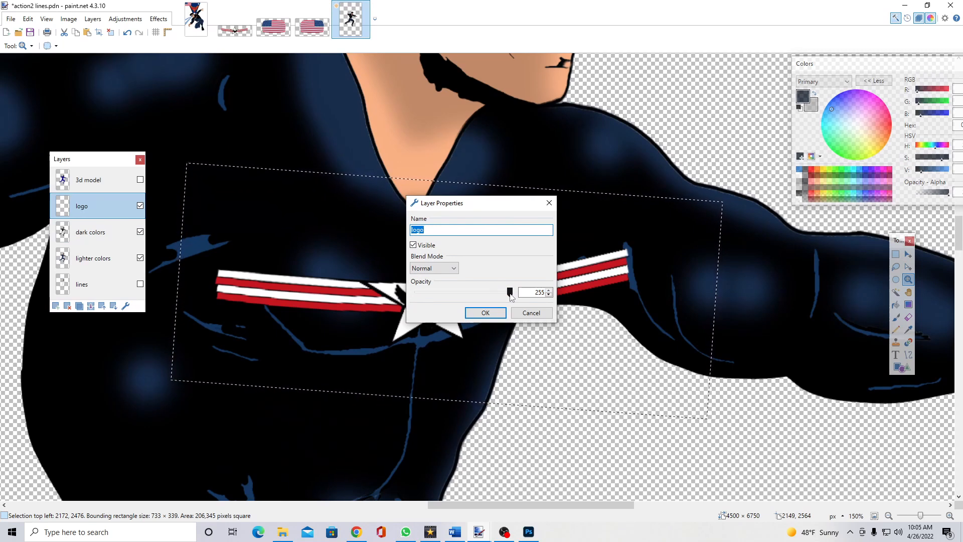
drag(511, 296, 501, 297)
drag(480, 215, 635, 206)
mouse_move(658, 284)
mouse_down()
mouse_move(648, 280)
mouse_move(651, 291)
mouse_up()
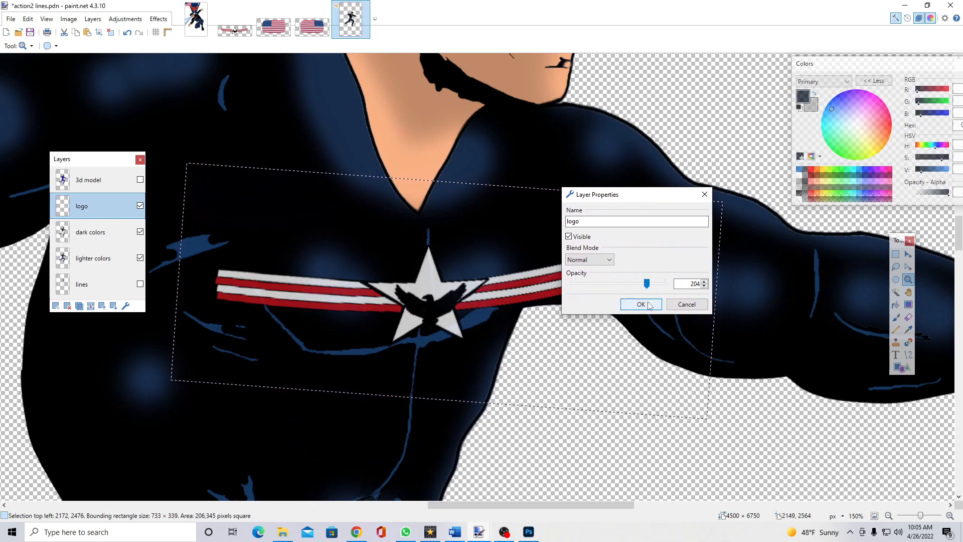
click(641, 304)
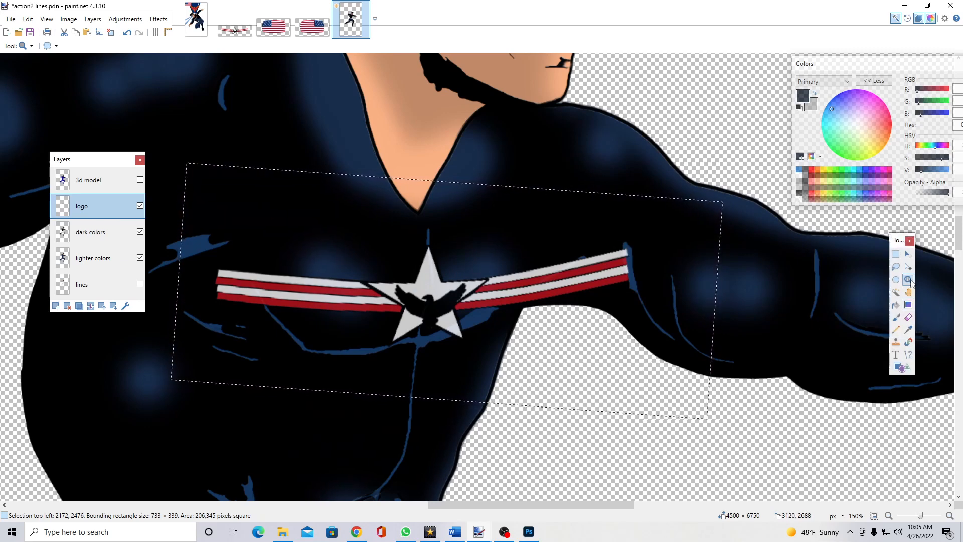
Sample the dark costume color on the dark colors layer and paint over the blue fold line just beneath the star.
click(429, 300)
click(908, 330)
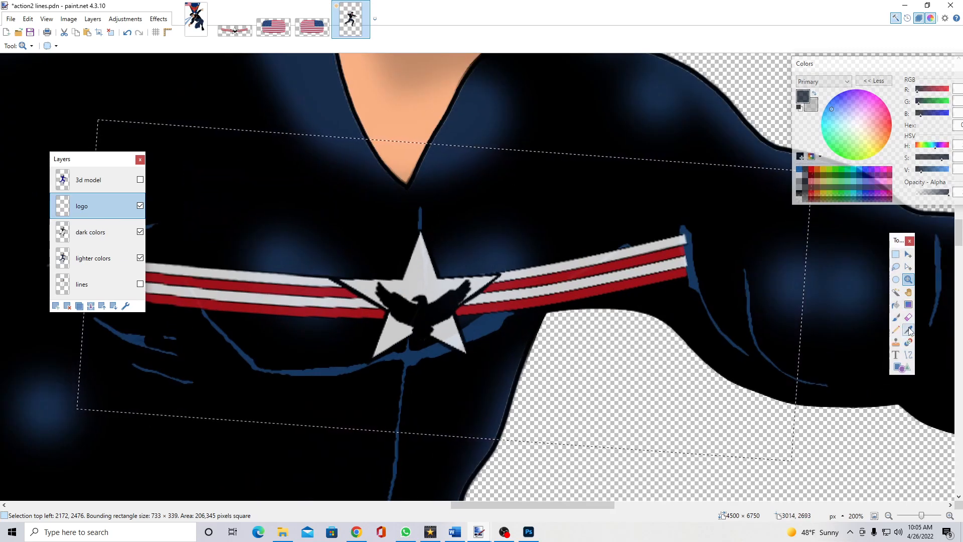
click(119, 239)
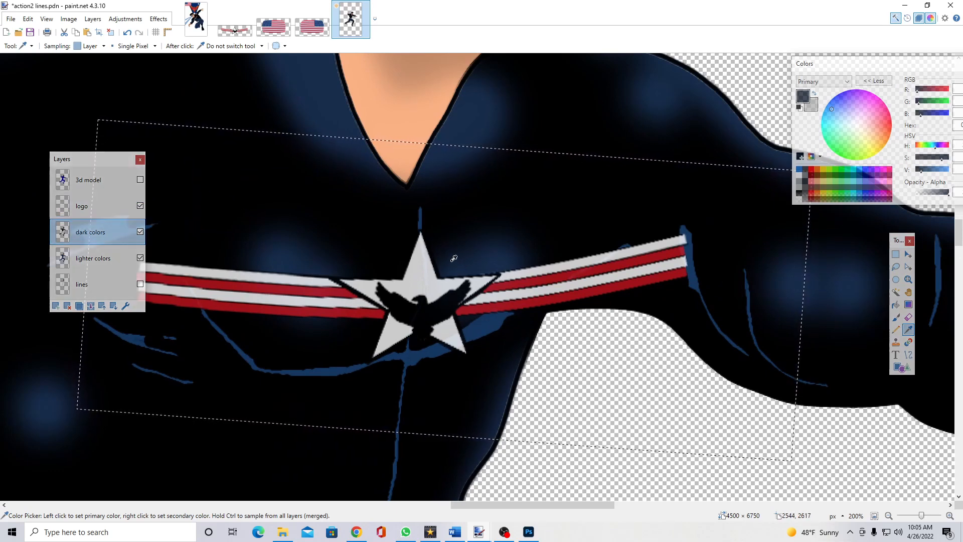
click(443, 247)
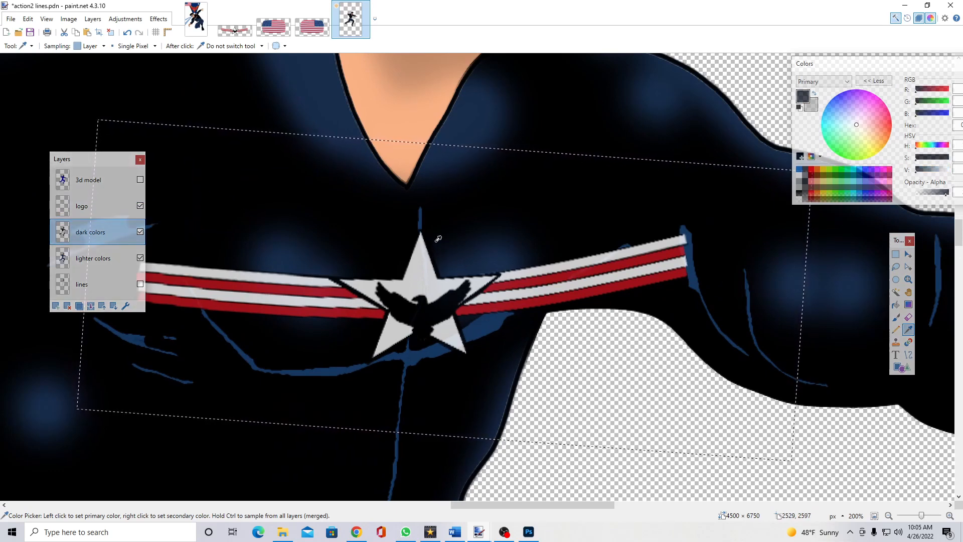
click(896, 318)
click(429, 274)
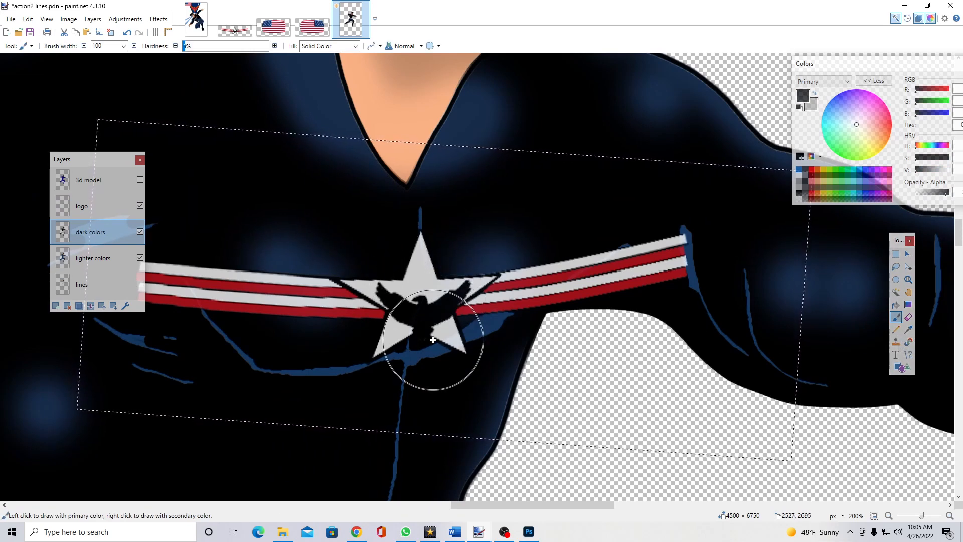
drag(423, 333, 409, 333)
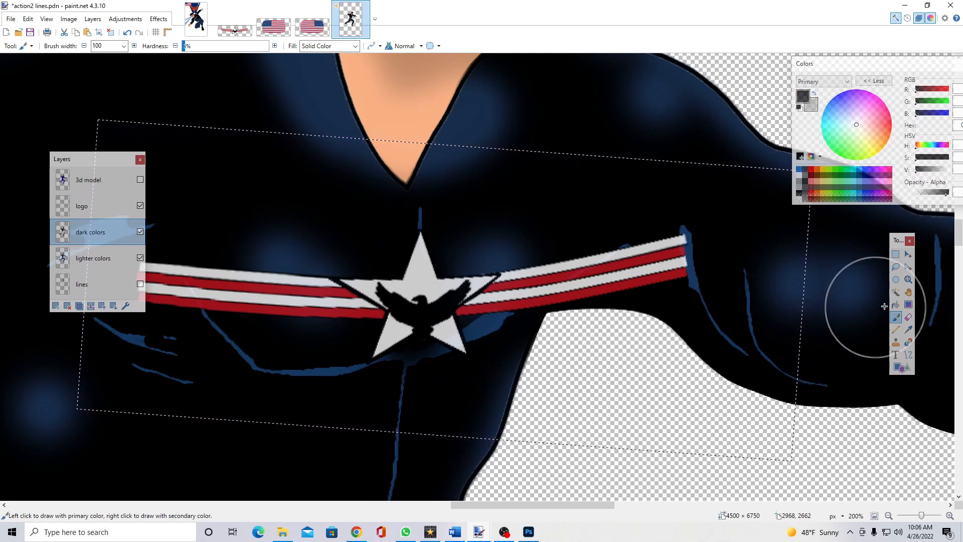
Select the end of the stripes that runs over the front armpit and delete it from the logo layer only.
click(909, 280)
key(ctrl+minus)
key(ctrl+minus)
key(ctrl+minus)
key(ctrl+minus)
key(ctrl+minus)
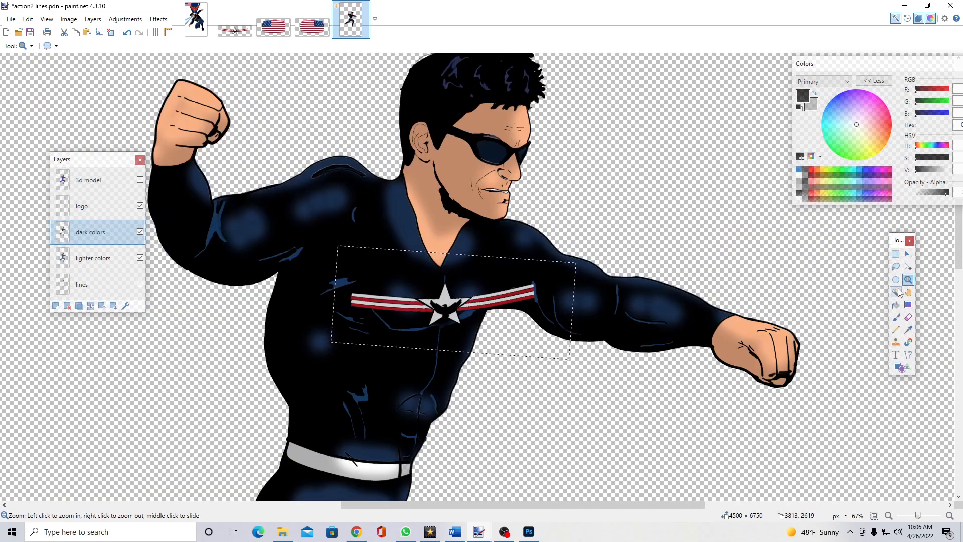
double_click(537, 310)
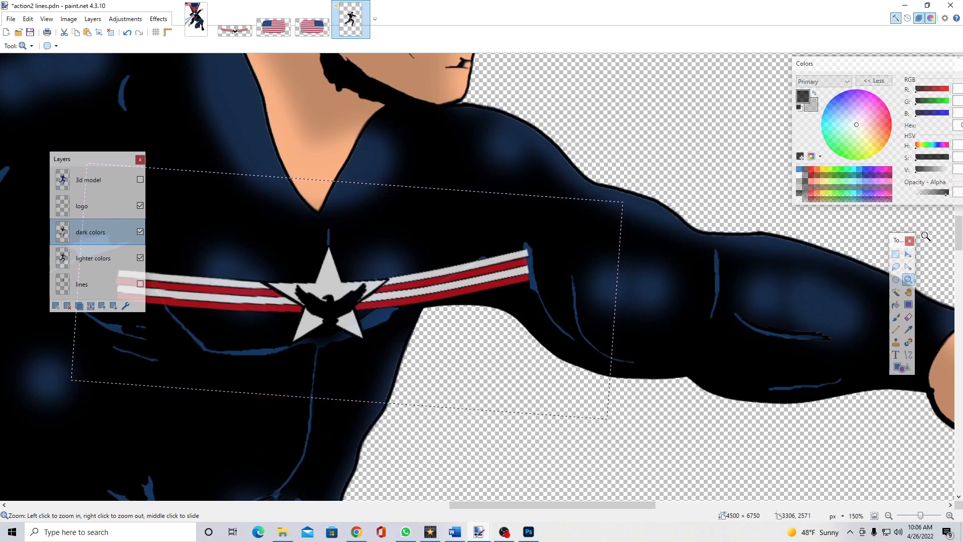
click(897, 255)
click(538, 333)
drag(563, 344, 428, 226)
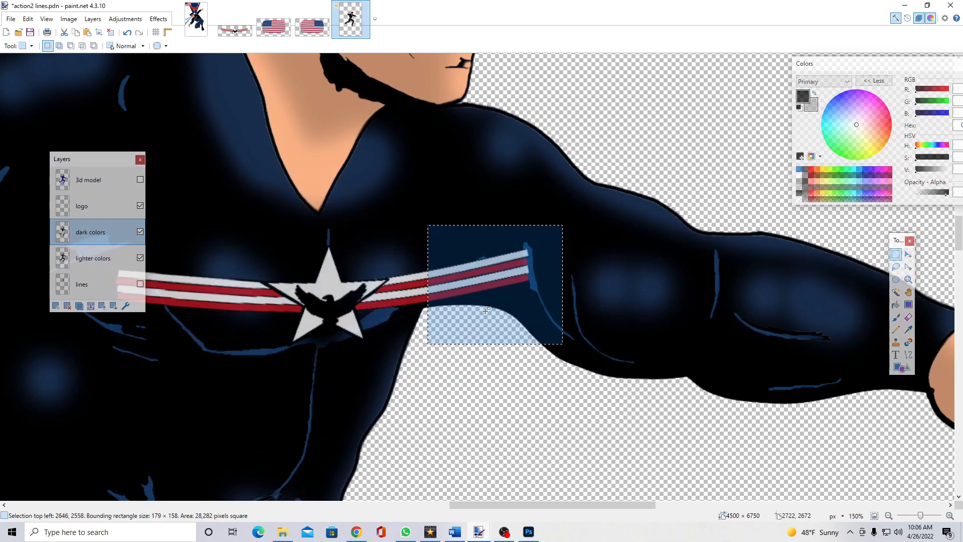
key(Delete)
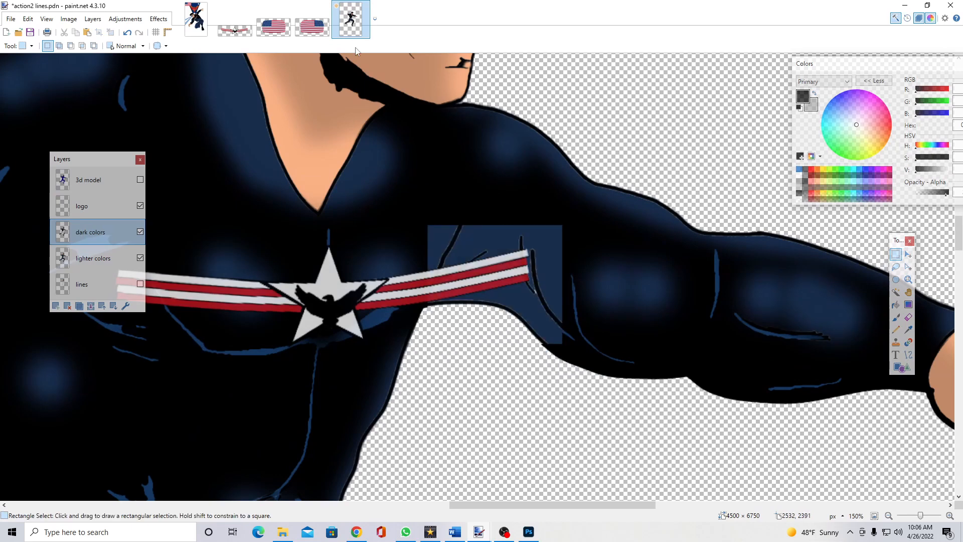
click(126, 33)
click(91, 204)
key(Delete)
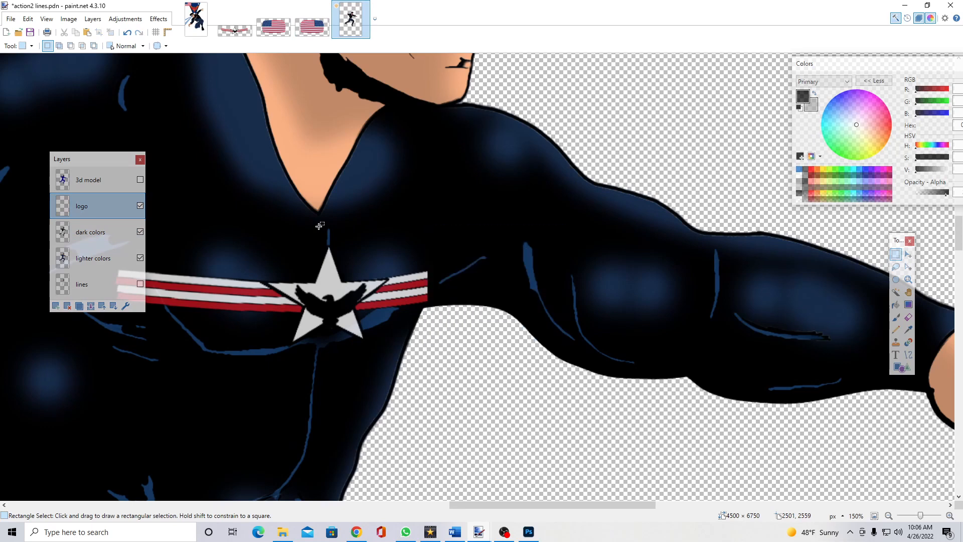
Examine the trimmed emblem on the figure and compare it with the chest emblem in land3.pdn.
click(908, 280)
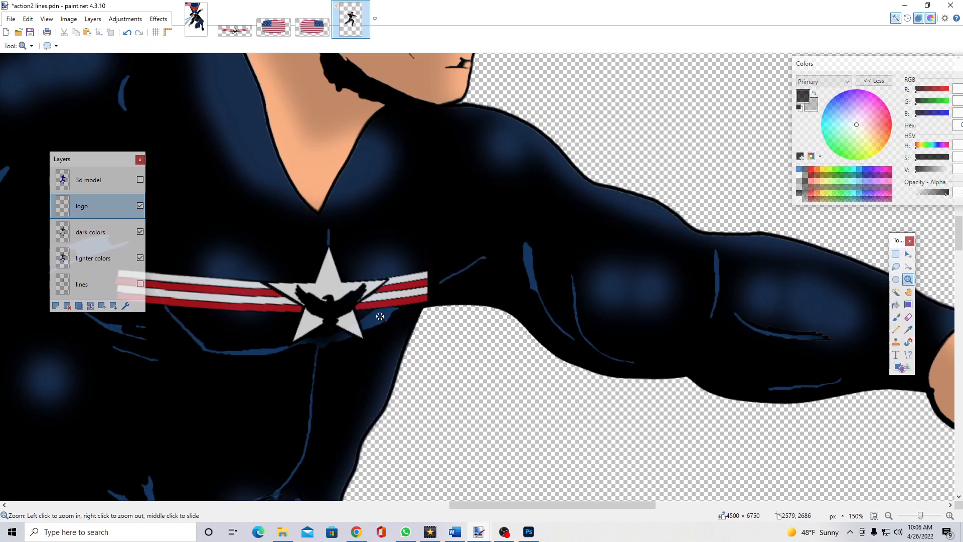
right_click(401, 292)
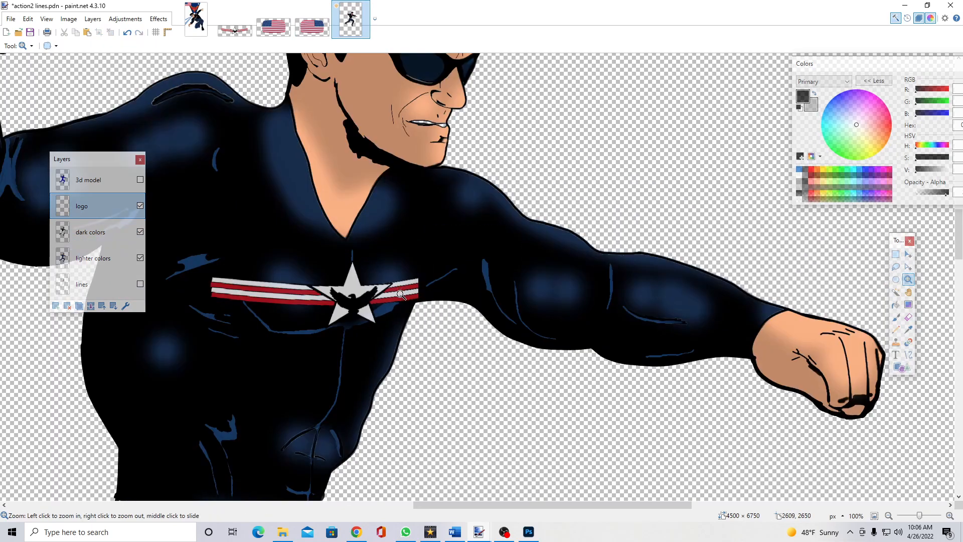
drag(496, 507, 442, 506)
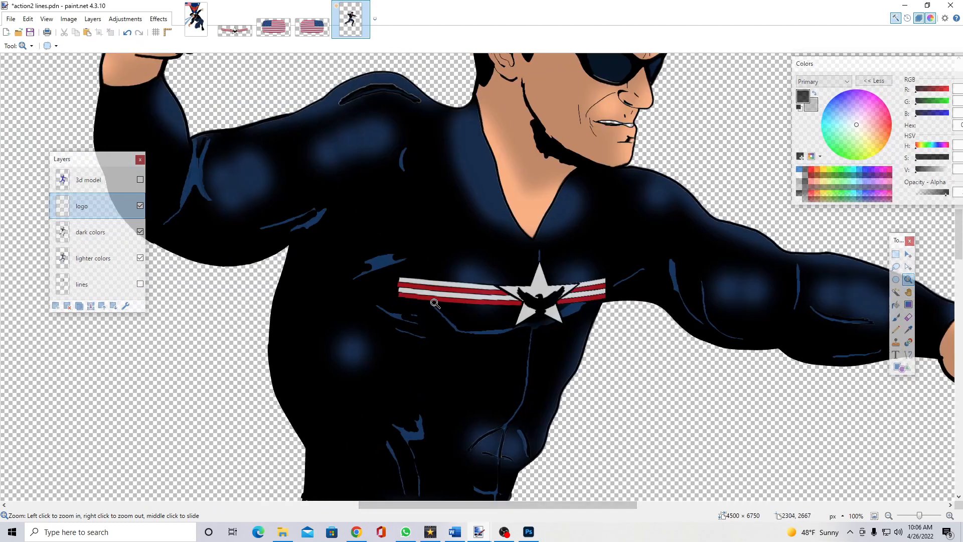
click(435, 315)
right_click(432, 317)
right_click(432, 317)
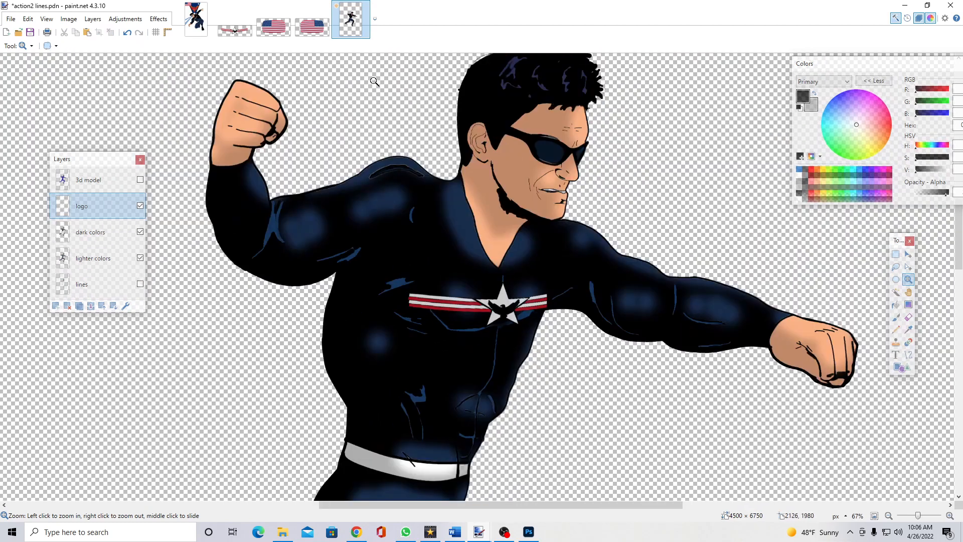
click(196, 19)
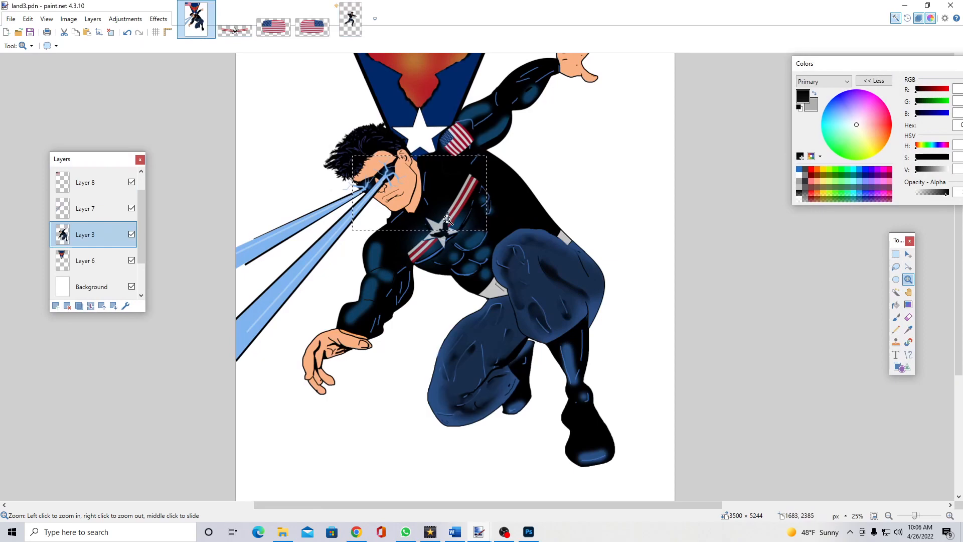
click(356, 36)
Select the stripe end on the rear side of the chest, stretch it outward to about 209 pixels wide, and deselect it.
click(440, 303)
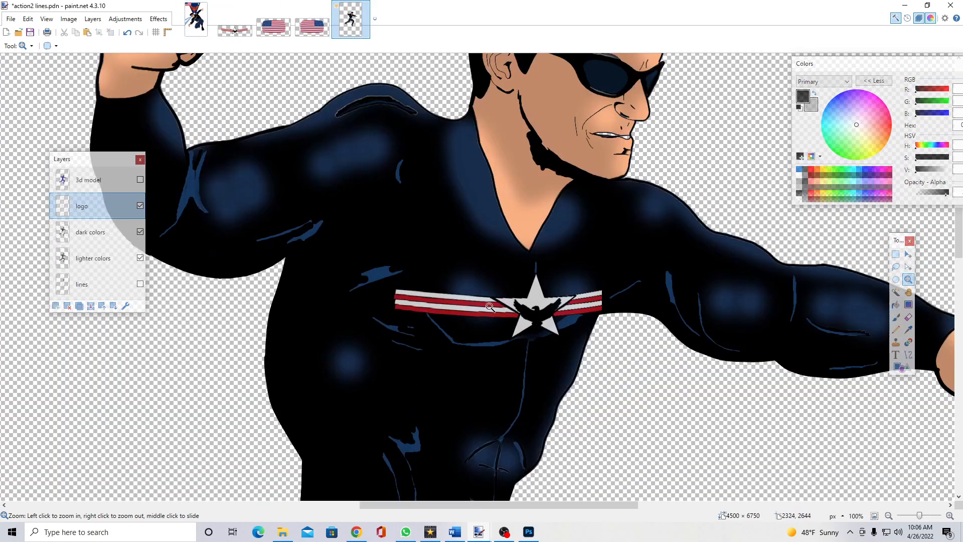
click(896, 254)
drag(447, 326, 372, 274)
click(908, 254)
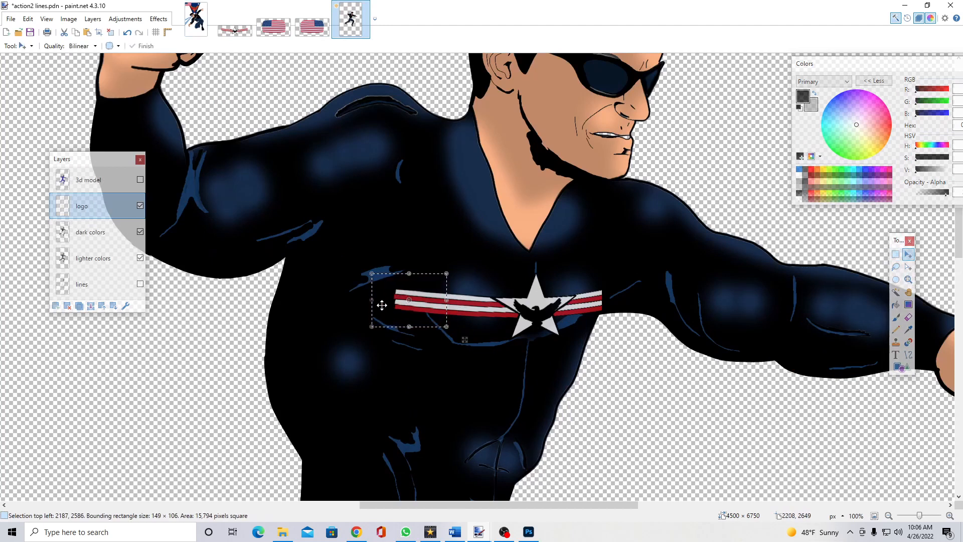
drag(373, 301, 342, 299)
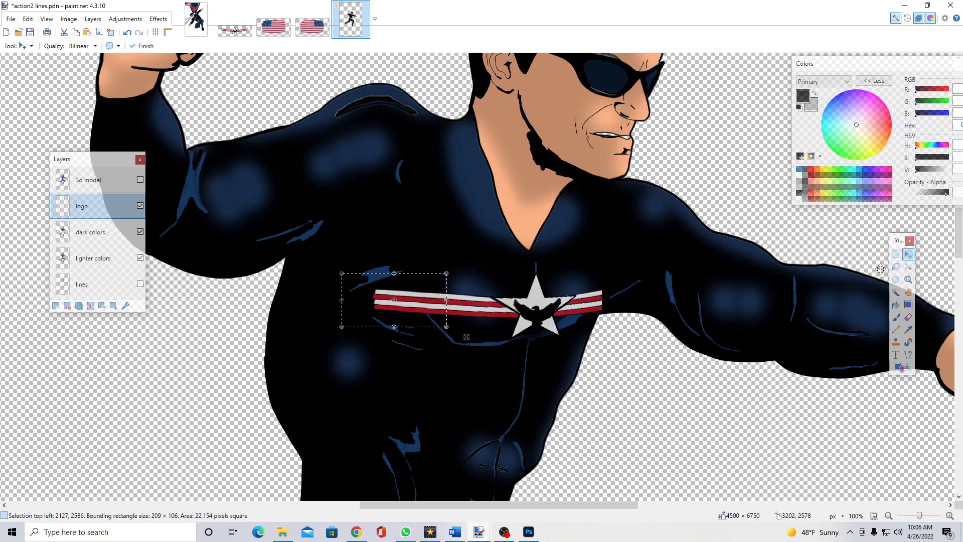
click(898, 256)
click(825, 237)
Check the emblem on the whole figure and save the action2 lines.pdn image.
click(910, 282)
right_click(547, 332)
right_click(546, 333)
right_click(546, 332)
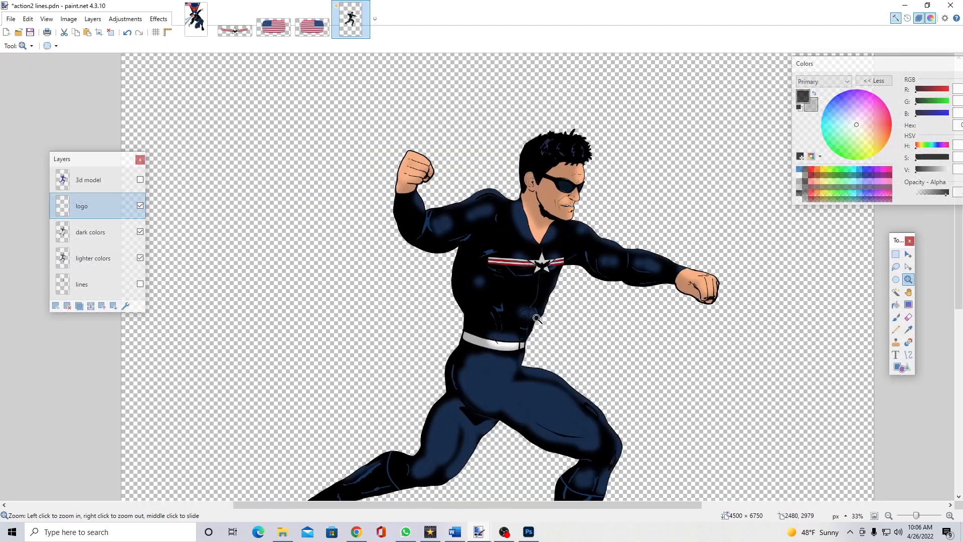
click(30, 32)
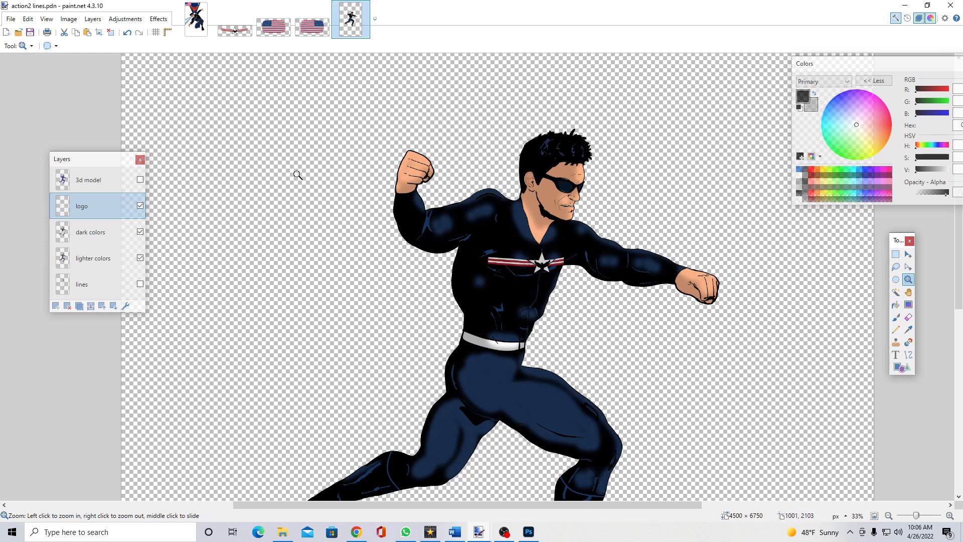
click(548, 256)
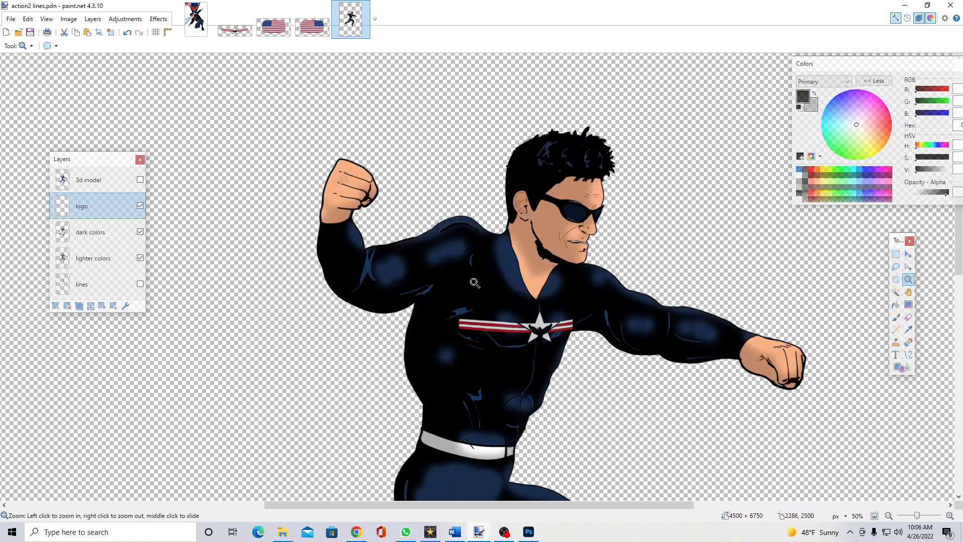
Examine the emblem and raised-arm shoulder on the figure, and check the extent of the curved flag in flag2sphere.png.
click(455, 258)
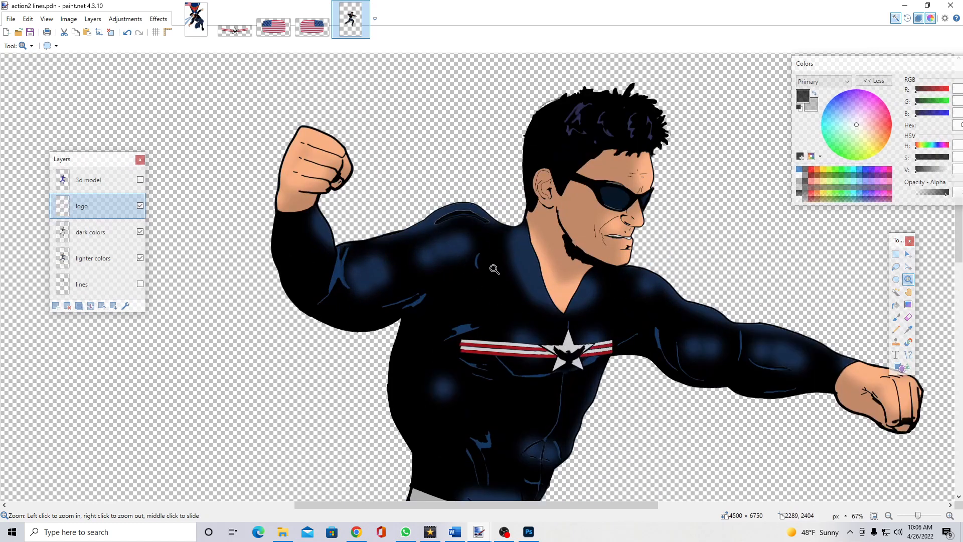
click(464, 236)
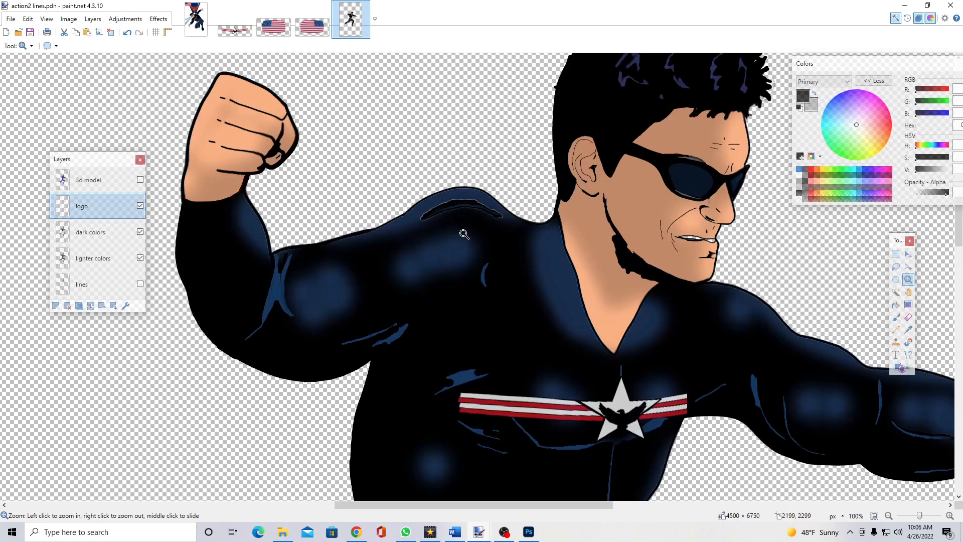
right_click(486, 300)
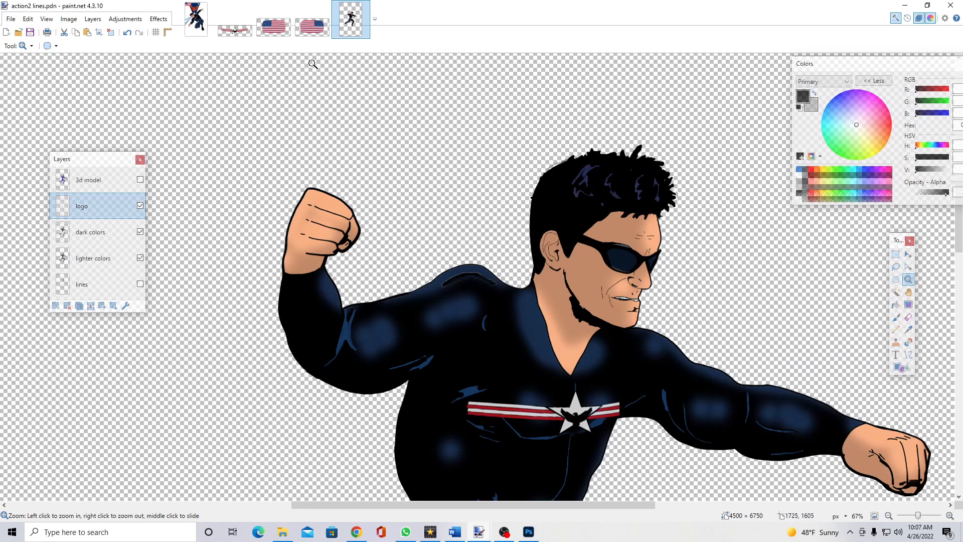
click(290, 36)
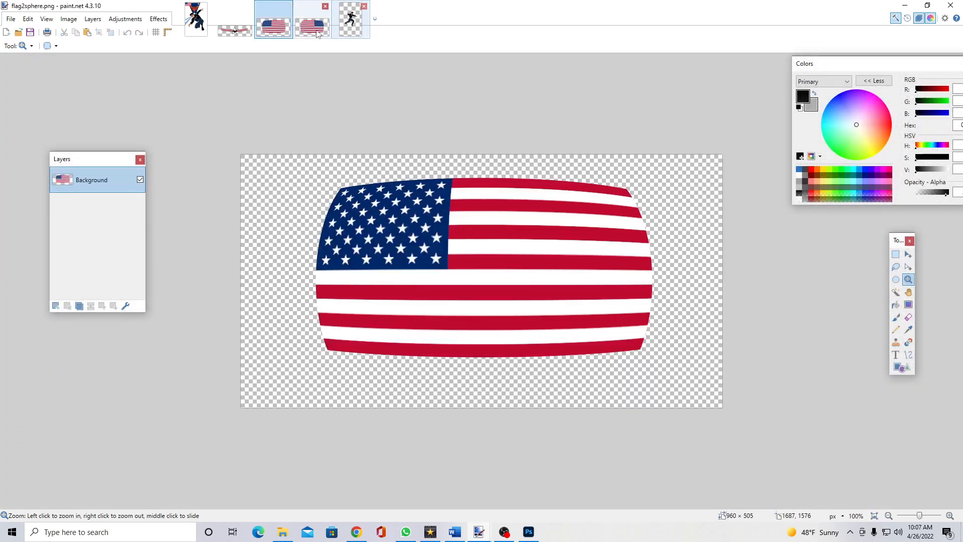
click(896, 254)
drag(700, 393, 272, 138)
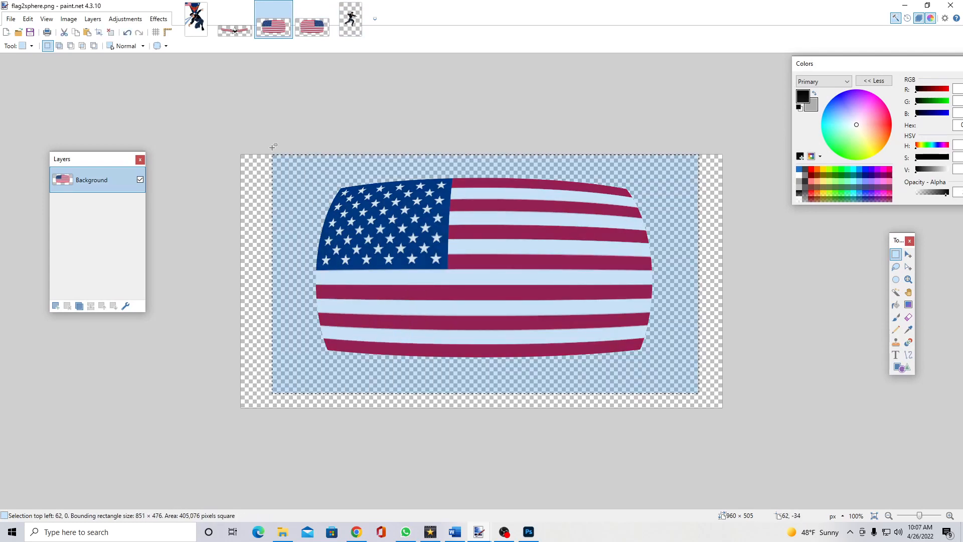
click(245, 247)
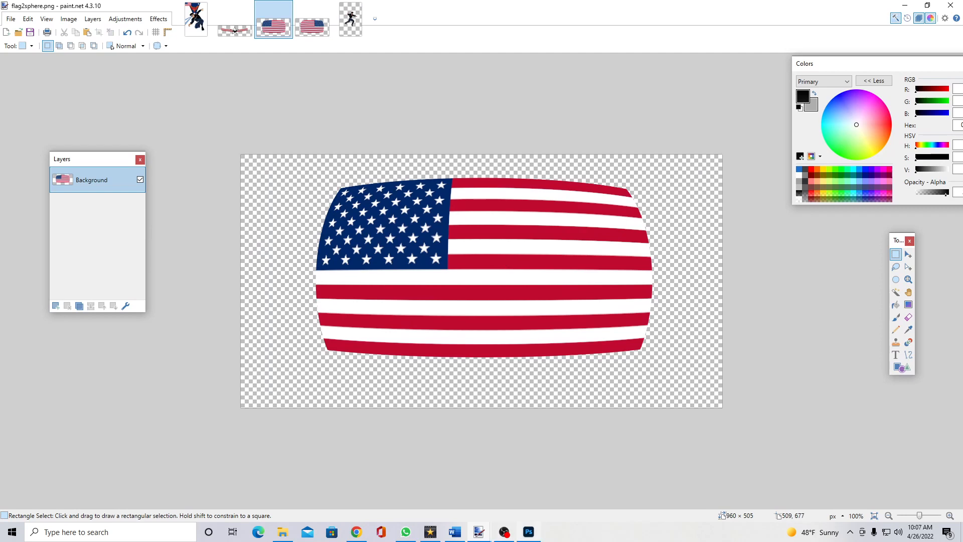
Copy the United States flag image from its Pixabay page in Chrome, and return to the flag document in Photoshop.
click(528, 532)
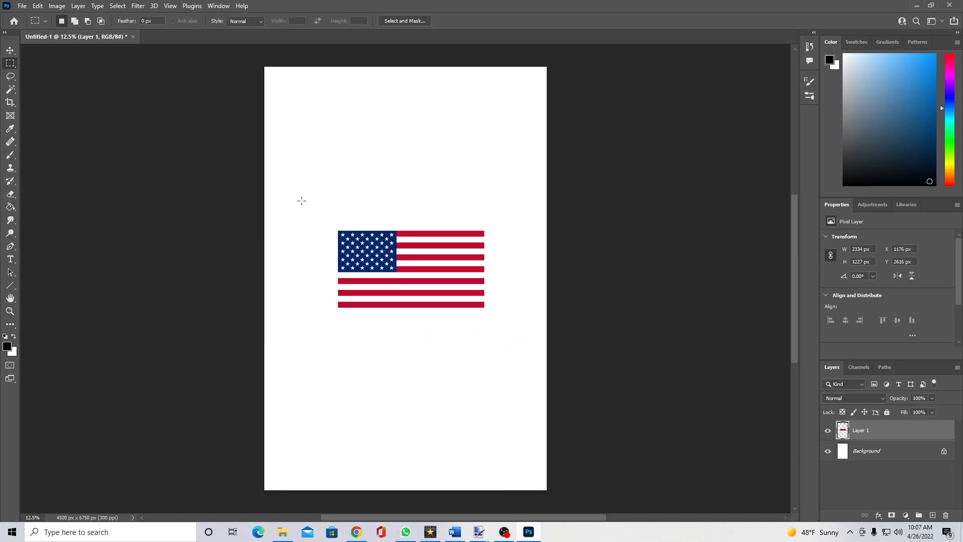
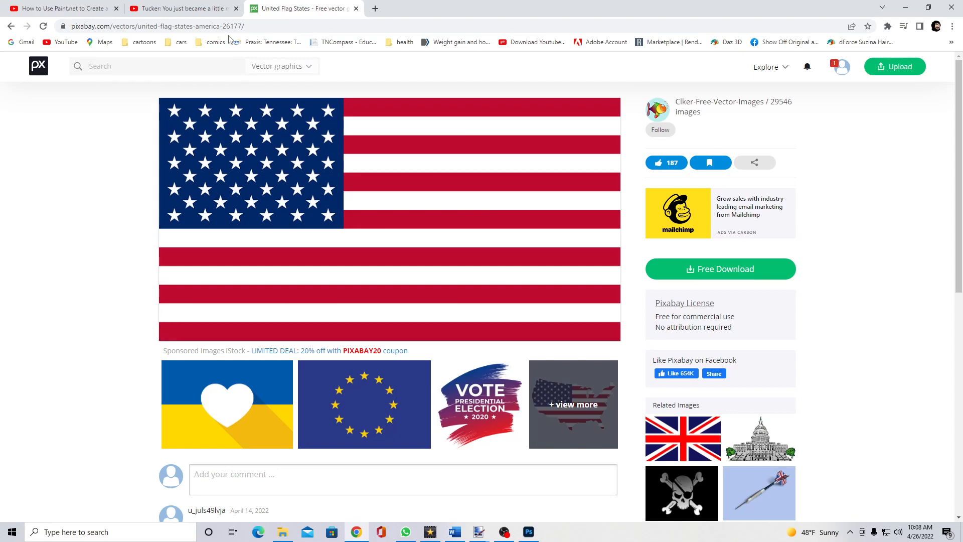
right_click(389, 224)
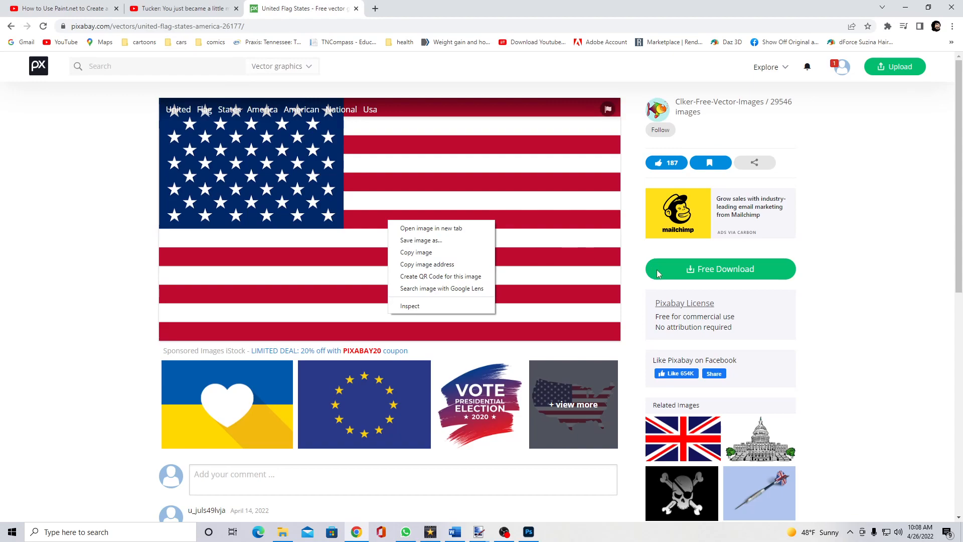
click(423, 253)
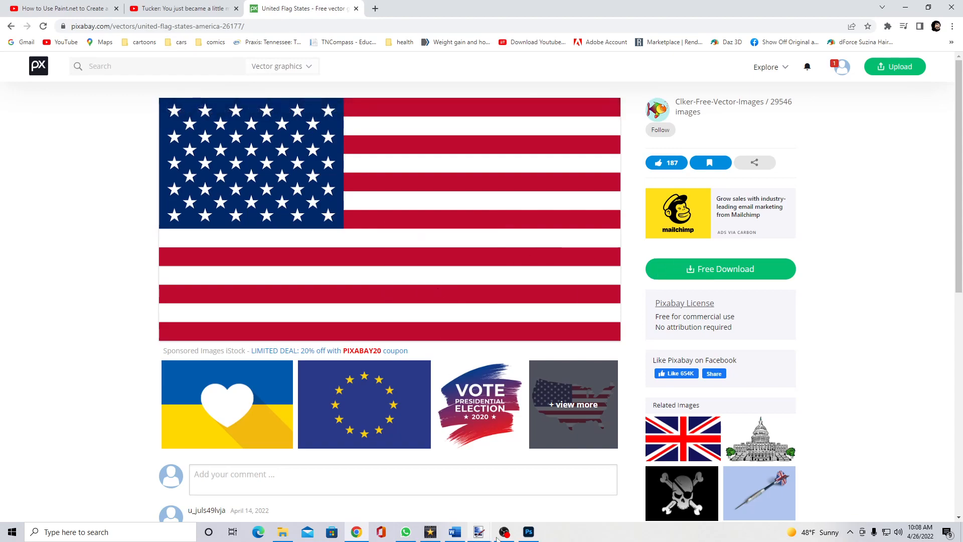
click(528, 532)
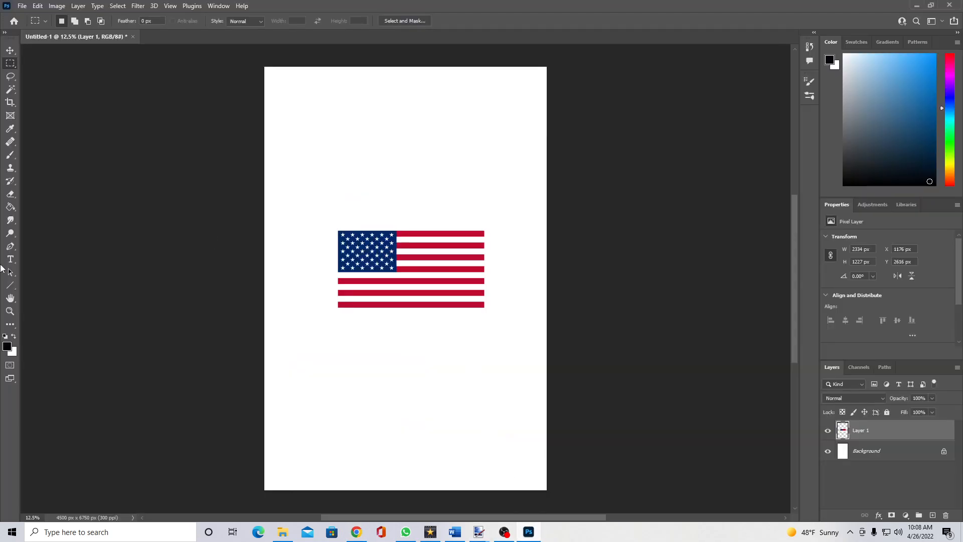
Apply a Warp transform to the flag layer, pulling its upper corners down and its lower corners up for a rounded shape.
click(10, 312)
click(420, 256)
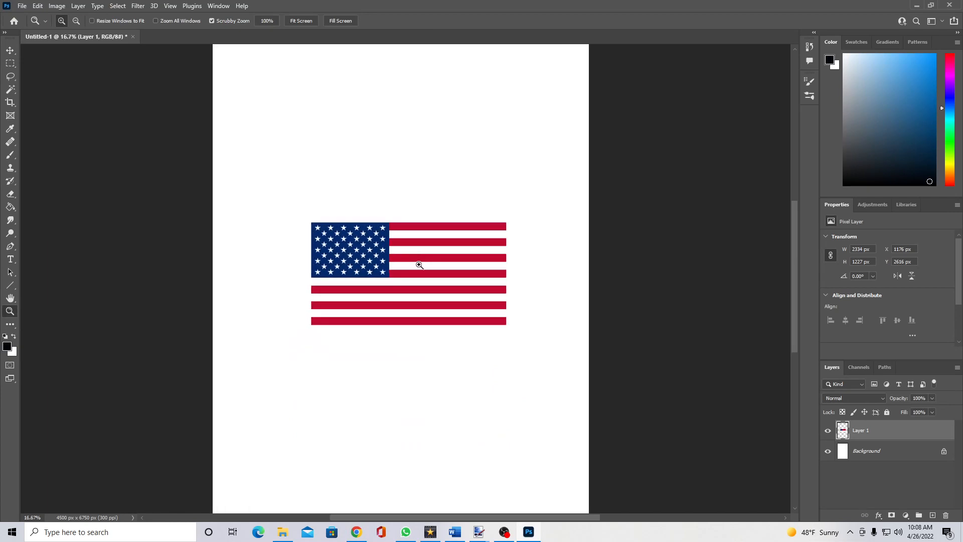
click(420, 265)
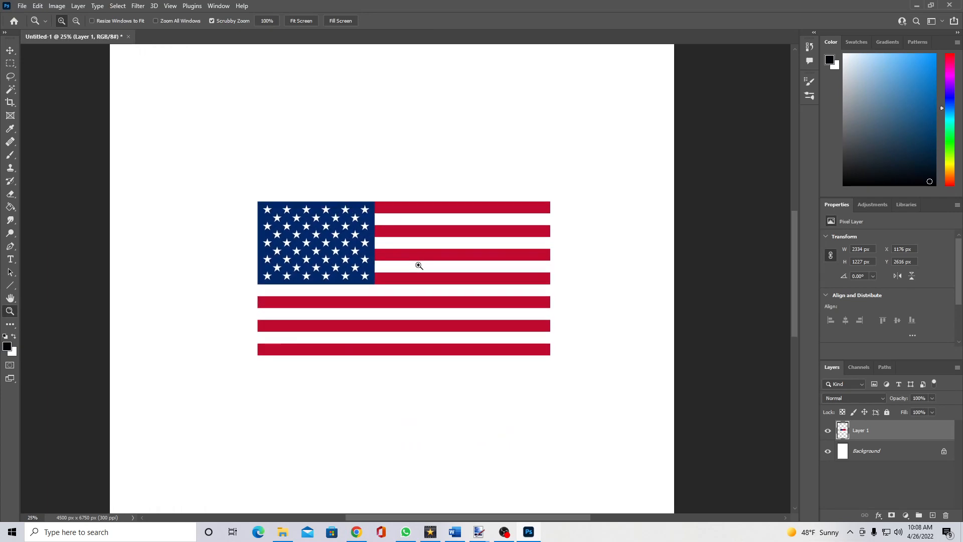
click(392, 269)
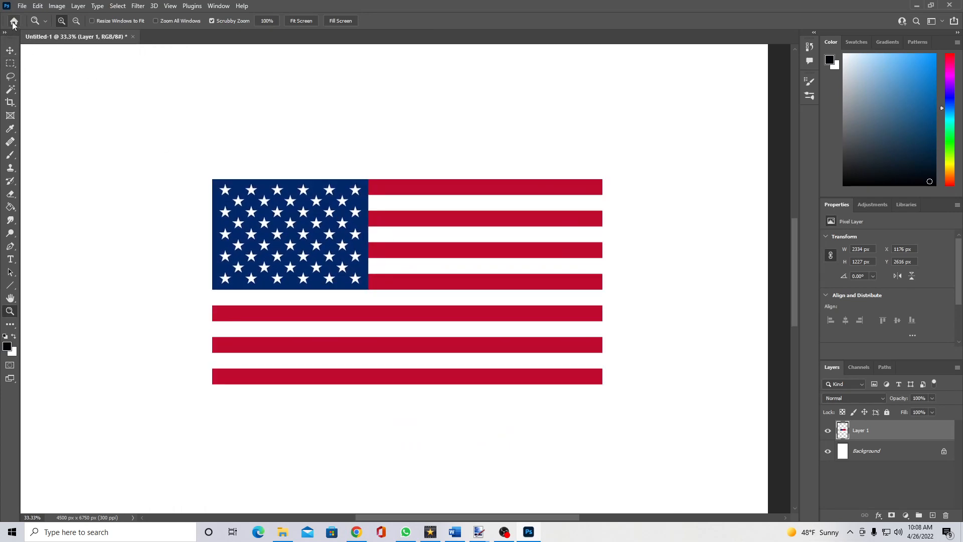
click(10, 64)
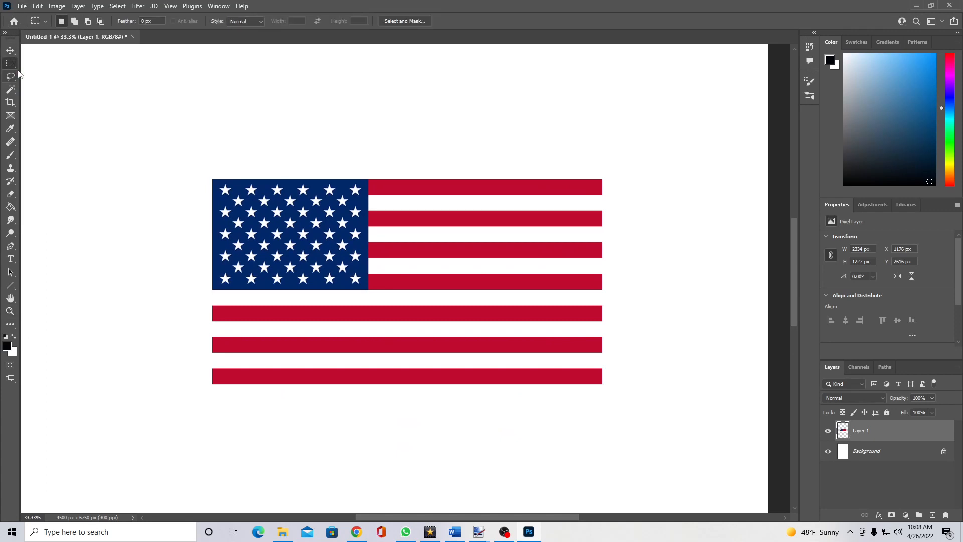
click(37, 6)
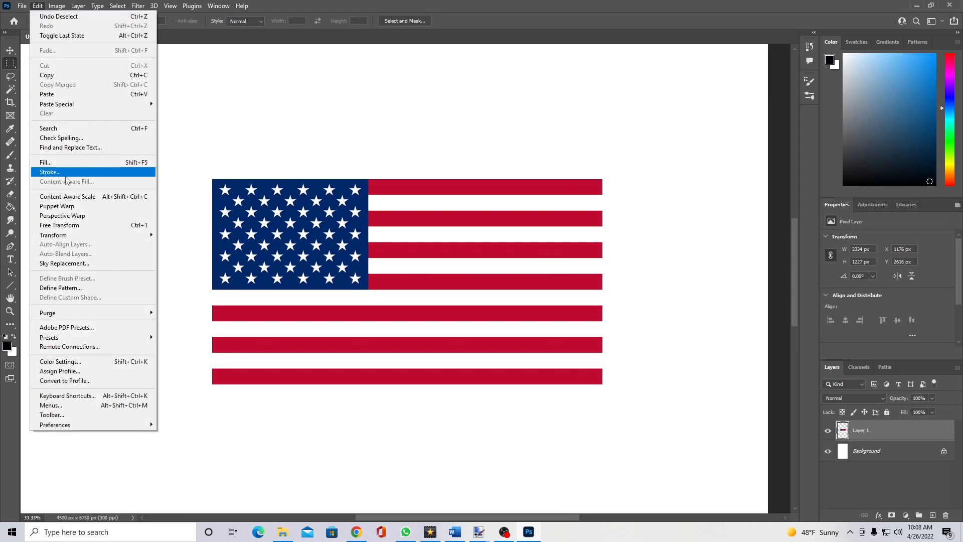
mouse_move(76, 235)
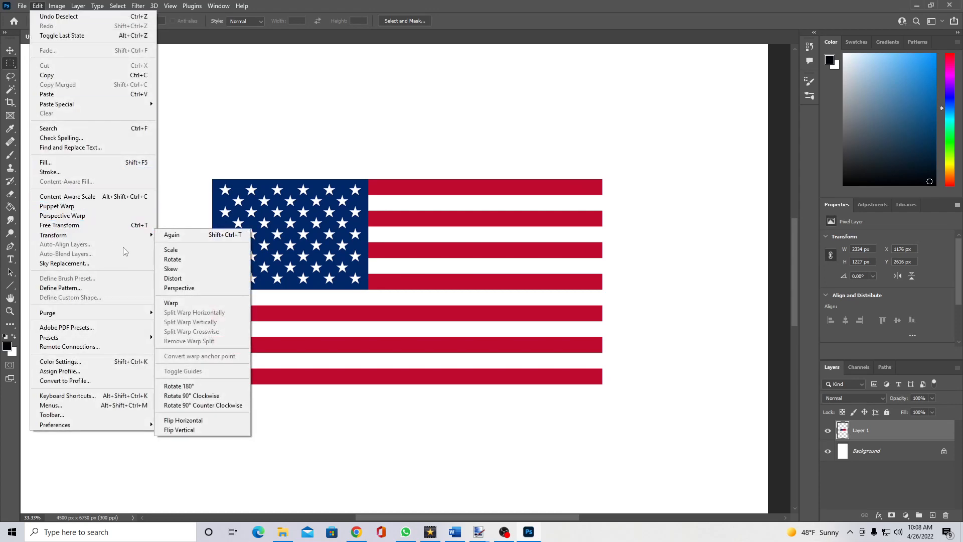
click(171, 303)
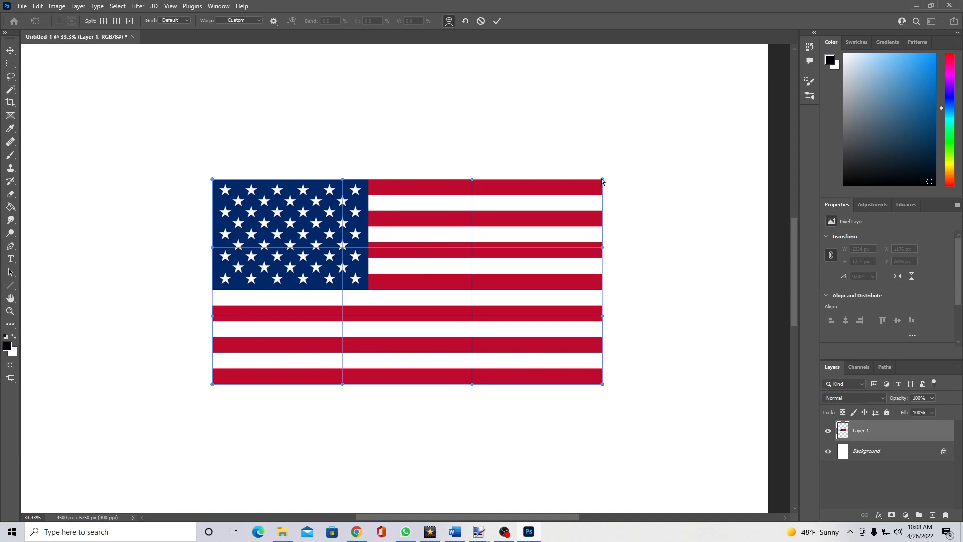
drag(603, 181, 601, 133)
drag(214, 182, 212, 230)
drag(602, 133, 606, 236)
drag(603, 385, 602, 365)
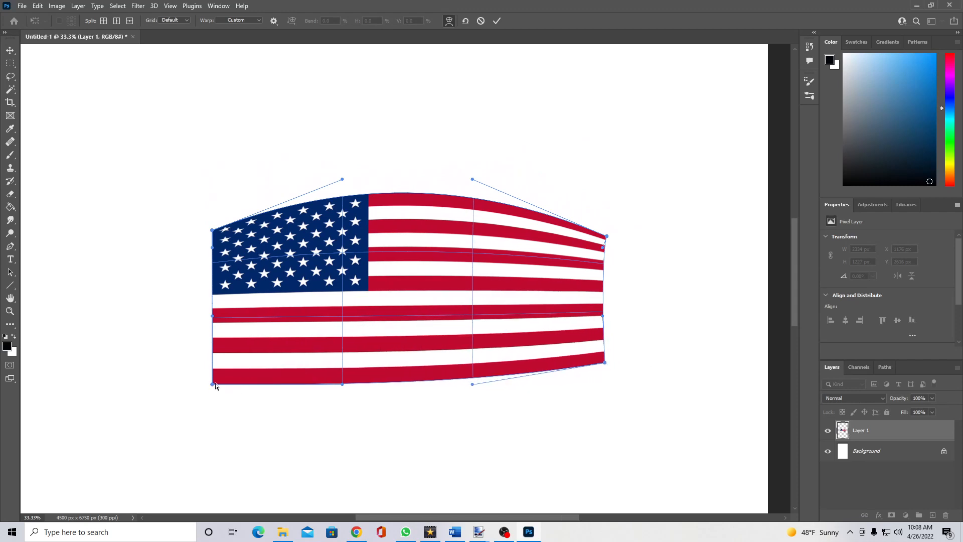
drag(211, 385, 208, 347)
Refine the flag's warp by bulging the lower edge, flattening the upper edge slightly, and raising the corner beside the stars.
drag(473, 385, 471, 392)
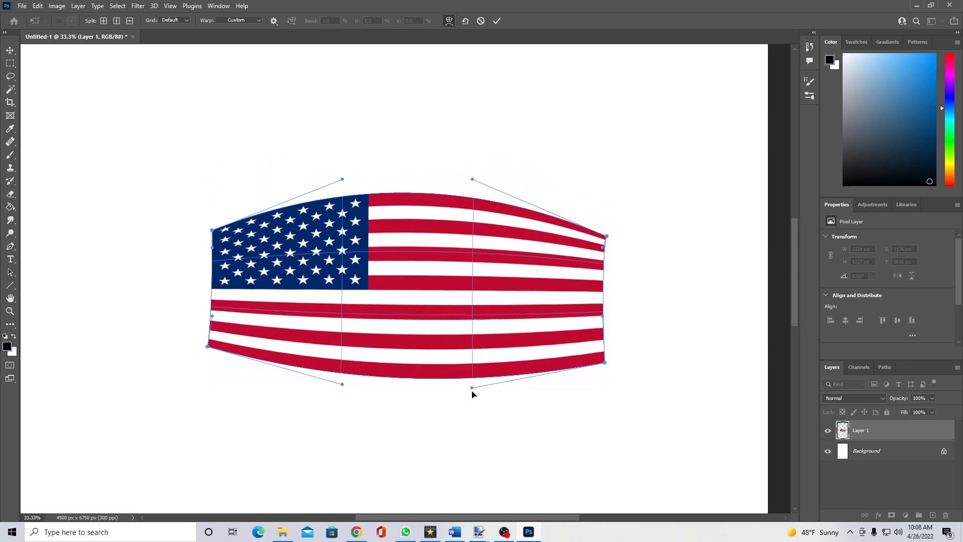
drag(343, 385, 342, 394)
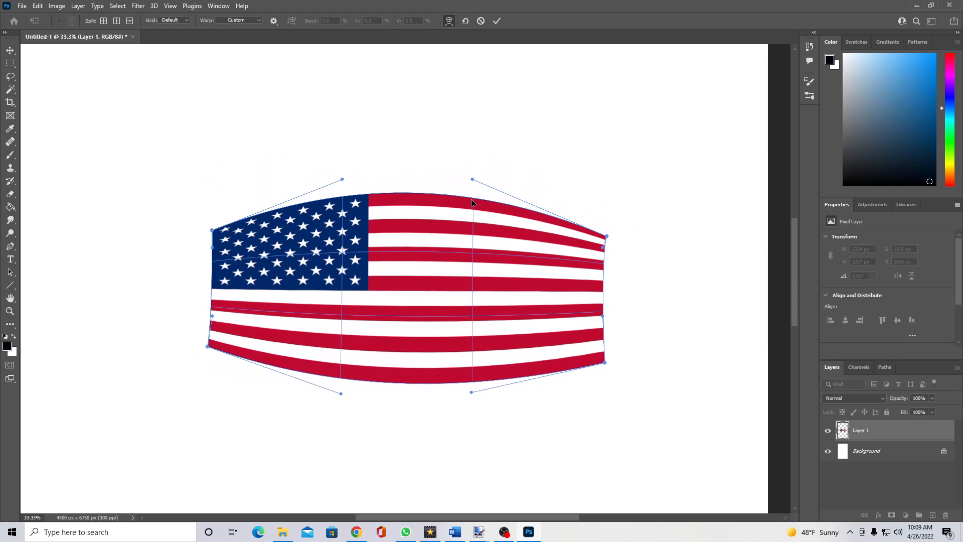
drag(467, 180, 466, 189)
drag(345, 182, 354, 189)
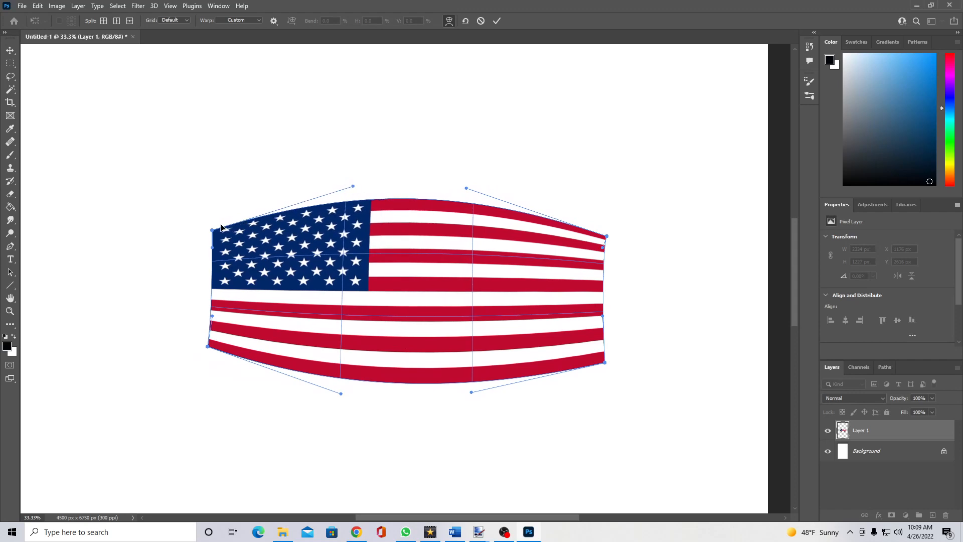
drag(212, 230, 214, 190)
Switch to paint.net and compare the figure in action2 lines.pdn with the curved flag in flag2sphere.png.
click(479, 532)
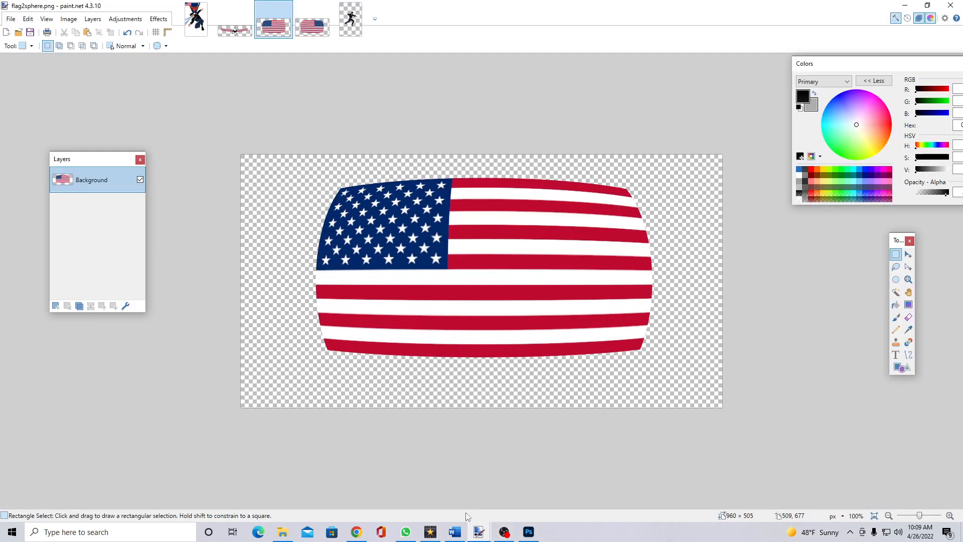
click(909, 279)
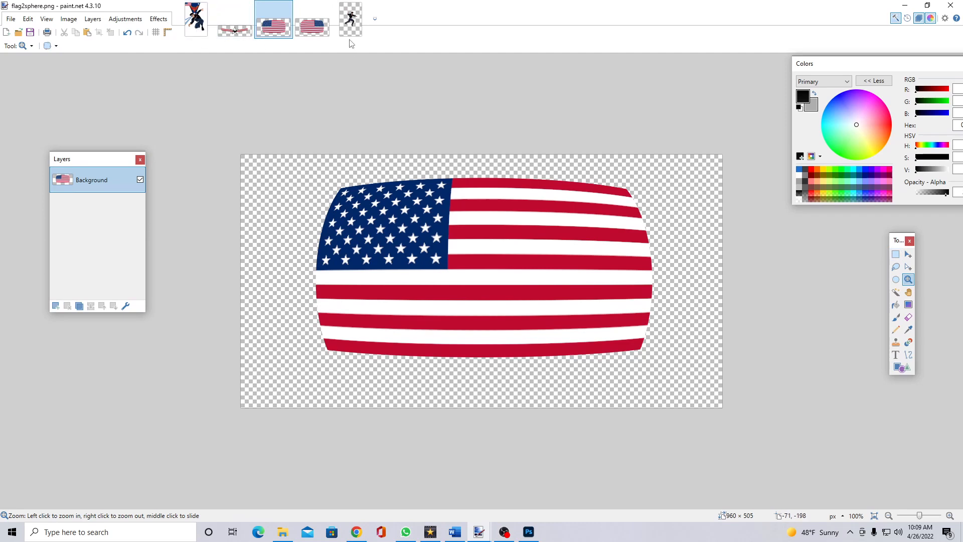
click(350, 20)
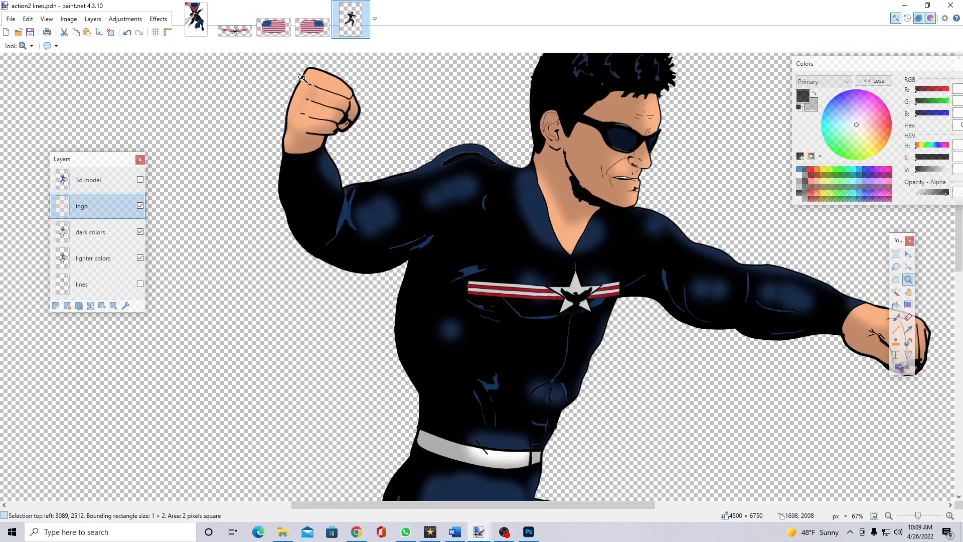
click(274, 25)
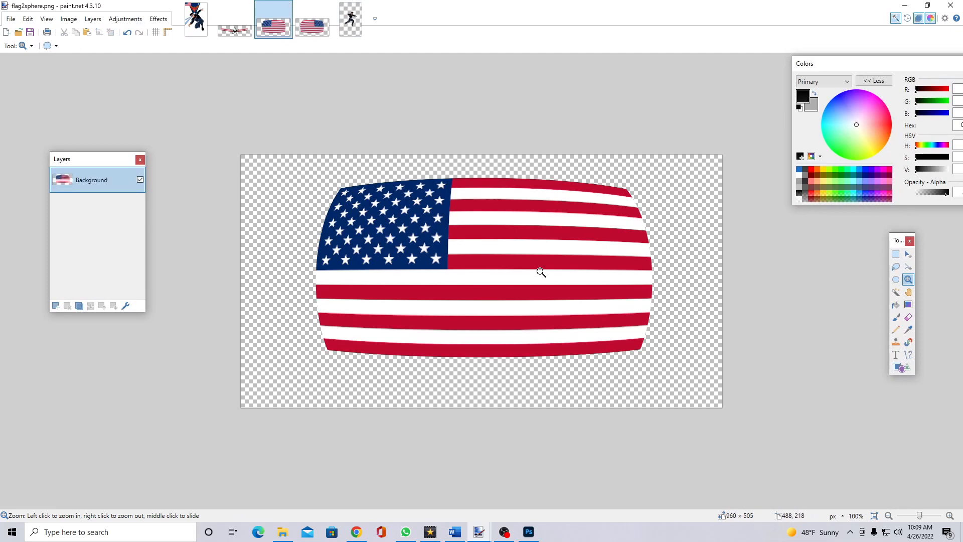
Copy the curved flag from flag2sphere.png and paste it into a new layer in action2 lines.pdn.
click(897, 254)
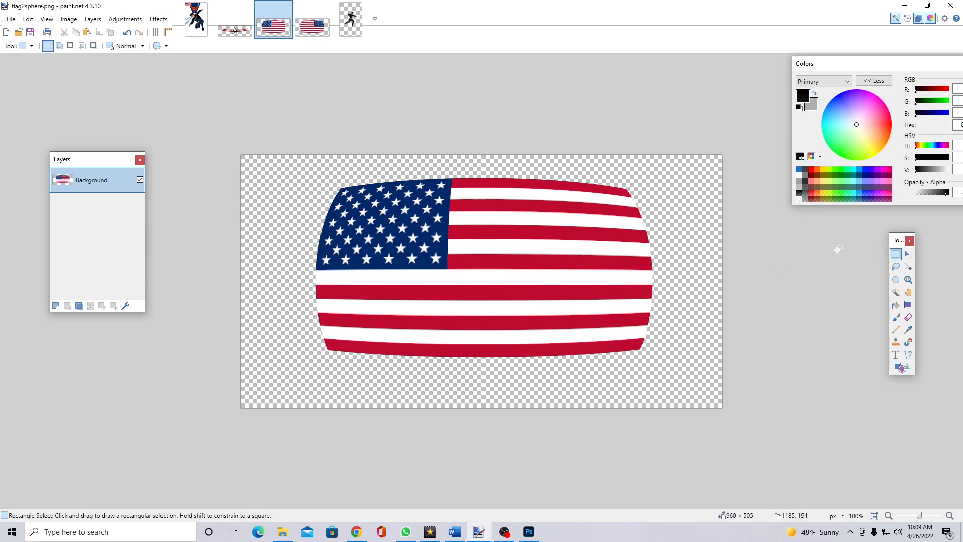
drag(689, 395, 251, 154)
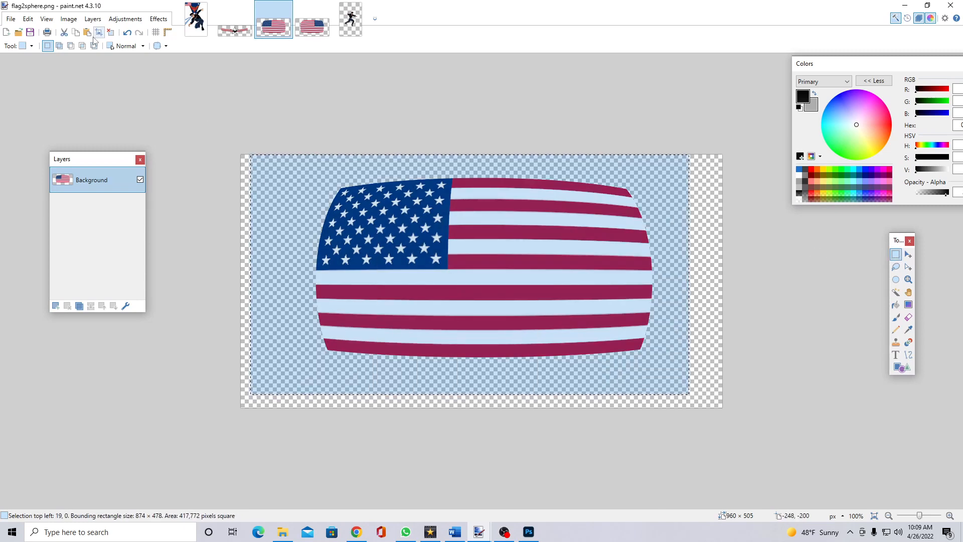
click(28, 18)
click(54, 73)
click(350, 20)
click(27, 19)
click(64, 108)
Shrink the pasted flag and place it tilted on the figure's raised-arm shoulder, then deselect it.
drag(253, 156, 525, 276)
drag(564, 328, 453, 169)
key(z)
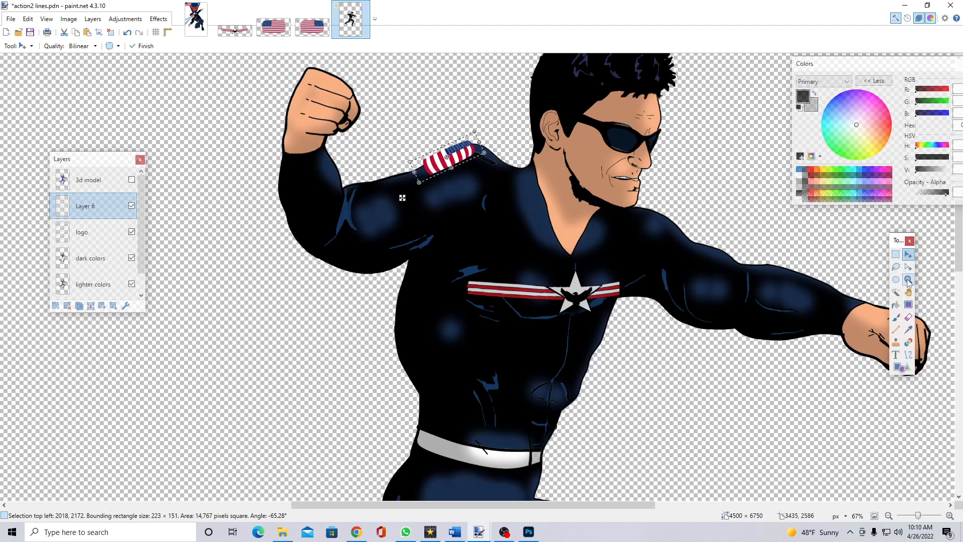
click(480, 187)
click(480, 187)
key(s)
click(453, 158)
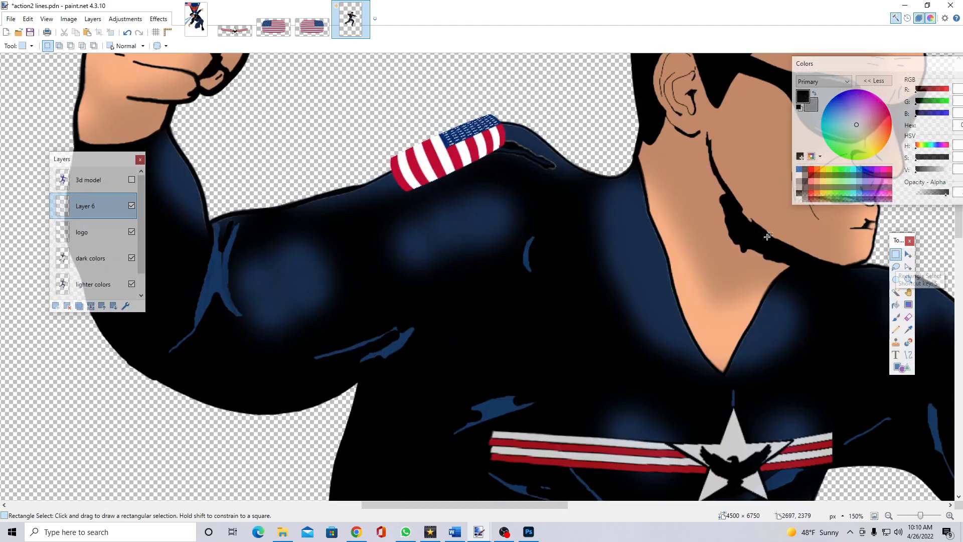
Select the shoulder flag on its layer and rotate it about 23 degrees clockwise so its edges are level.
drag(545, 213, 361, 95)
key(m)
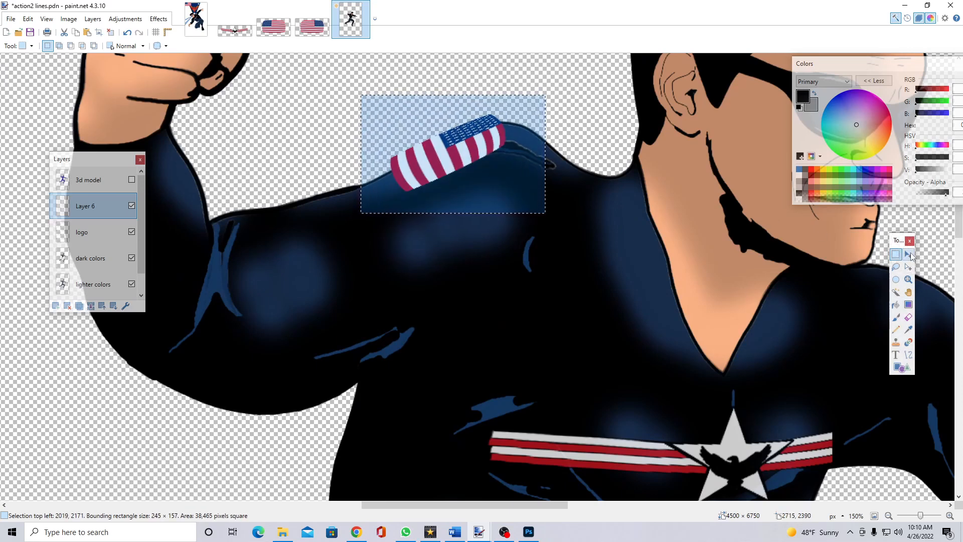
drag(555, 157, 552, 200)
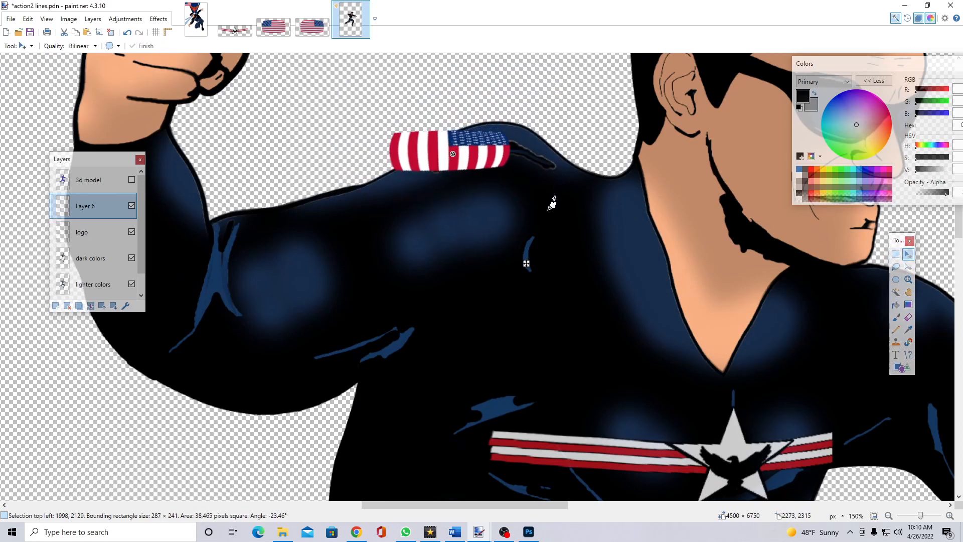
Select the upper part of the shoulder flag containing the starred blue field and delete it, leaving only the stripes.
click(896, 254)
click(497, 129)
drag(519, 145, 381, 116)
key(Delete)
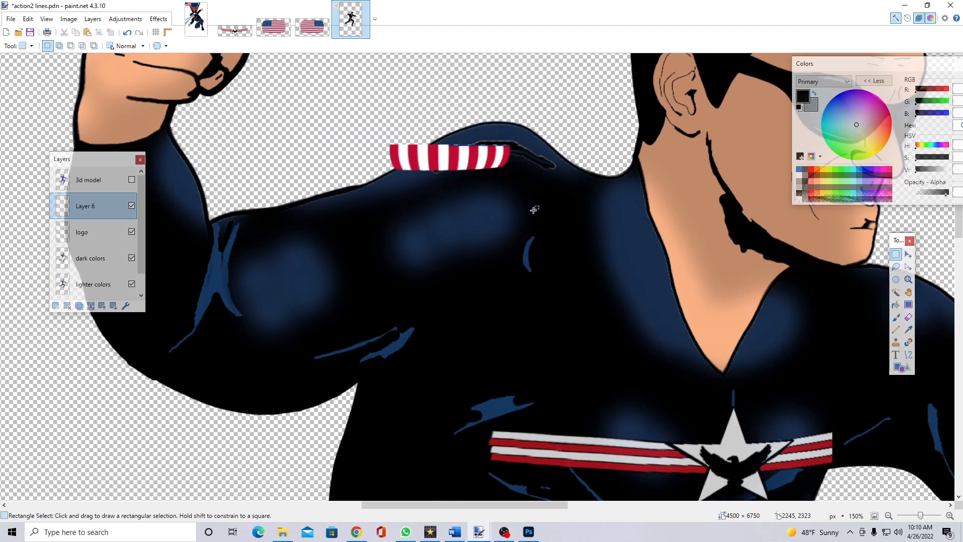
Select the remaining stripes, rotate them about 22 degrees counterclockwise, and move them onto the slope of the shoulder.
drag(537, 197, 354, 118)
click(909, 255)
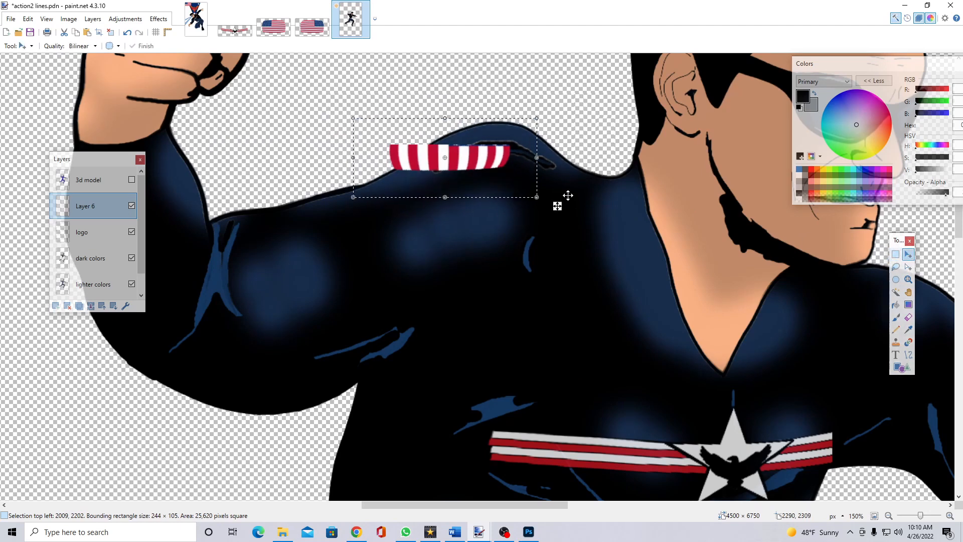
drag(544, 166, 532, 123)
drag(477, 152, 488, 144)
drag(558, 112, 531, 117)
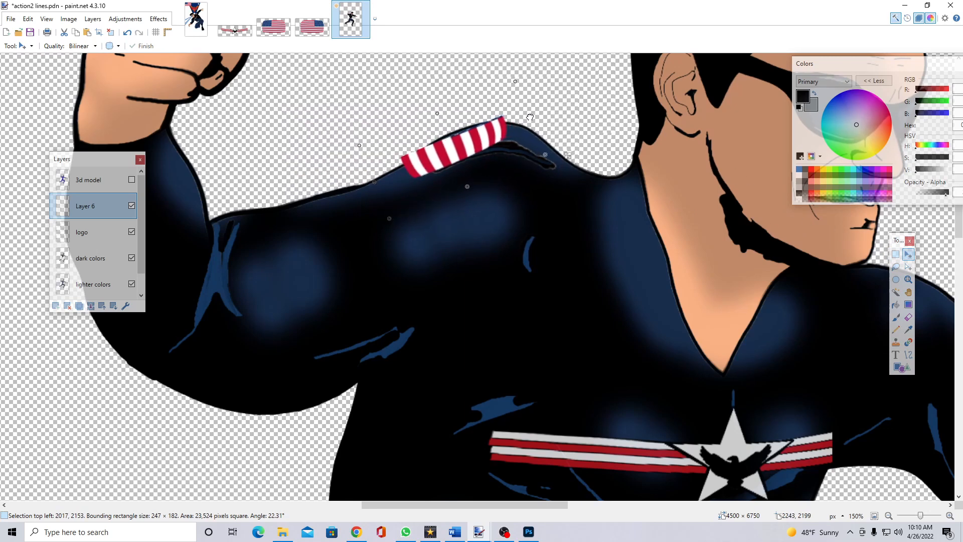
Soften the ends of the shoulder stripes using the Eraser with a brush width of 100 and 47% hardness.
key(e)
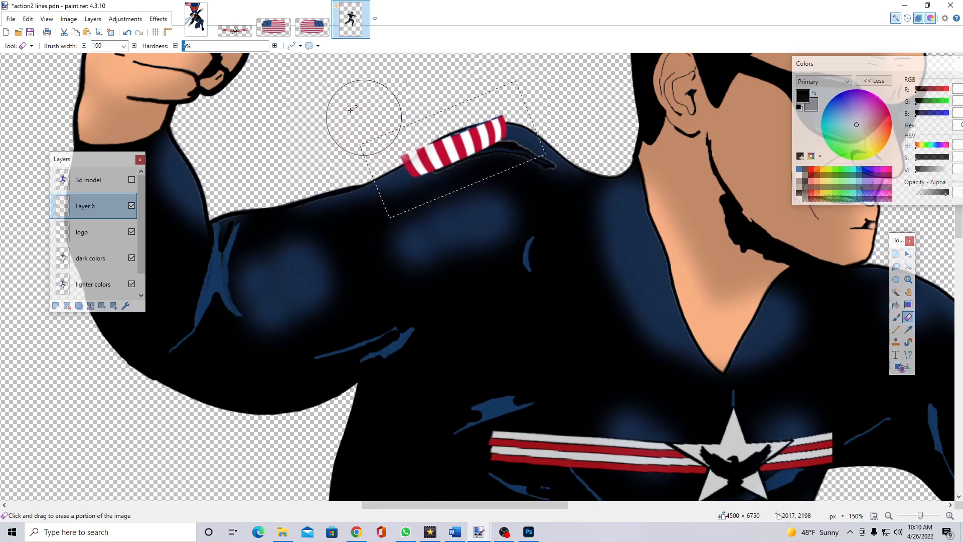
click(223, 46)
click(380, 136)
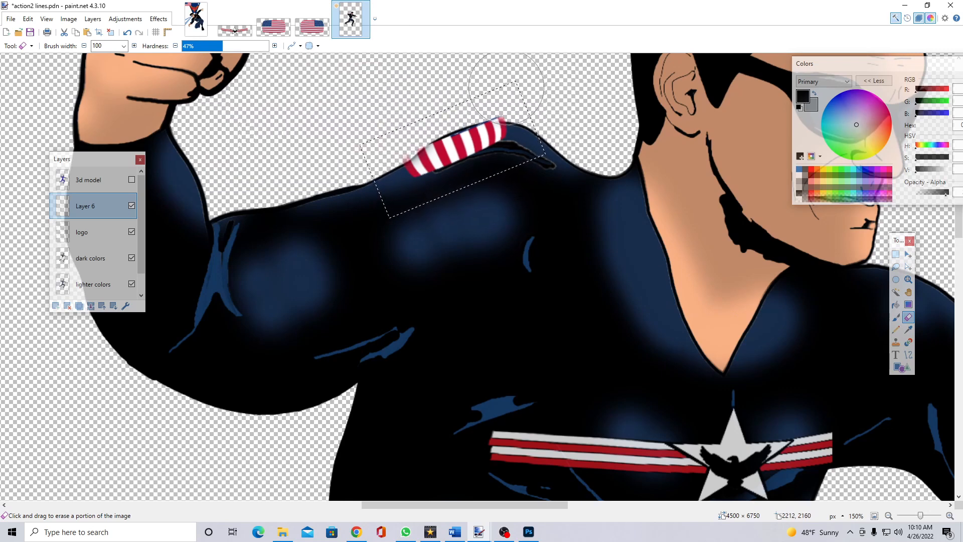
Lower the shoulder stripes layer's opacity to 229 and nudge the stripes slightly upward on the shoulder.
double_click(97, 206)
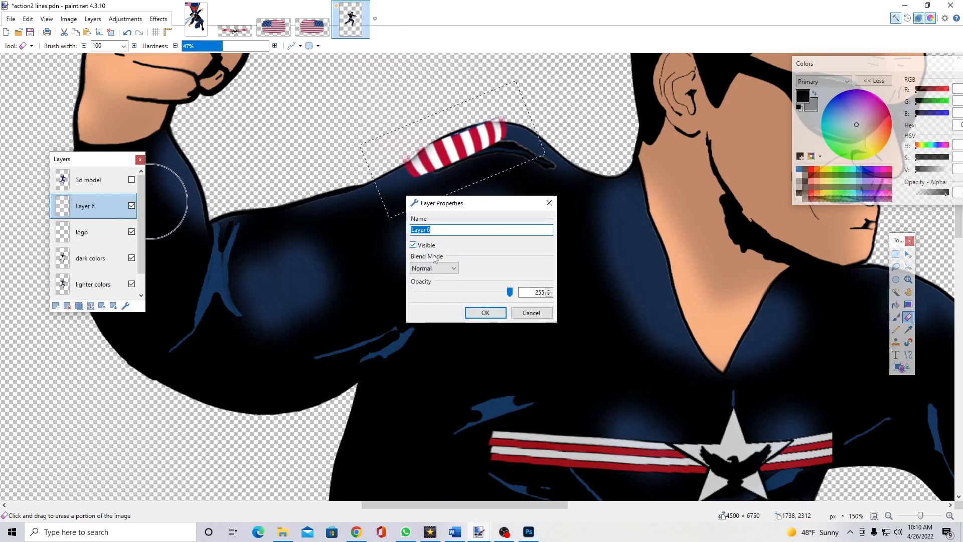
drag(510, 292, 501, 293)
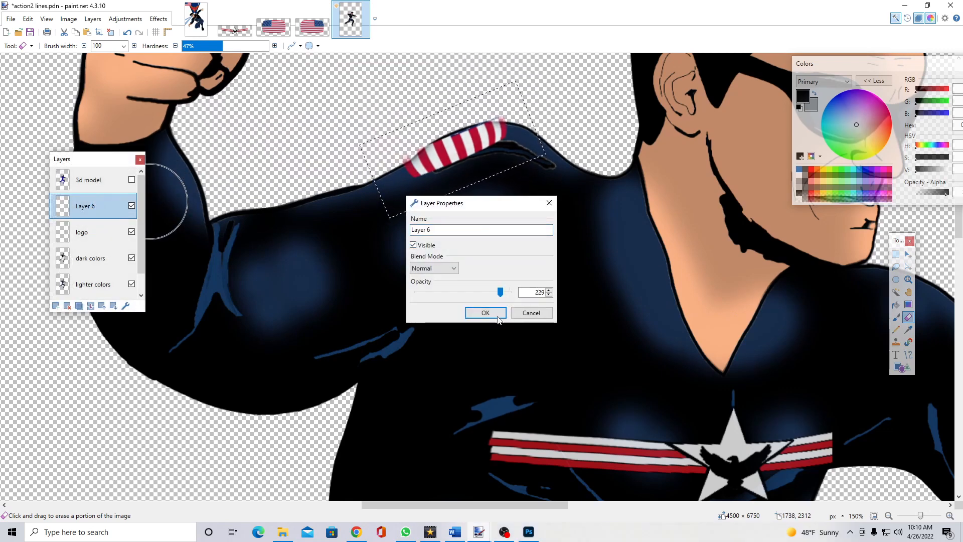
click(485, 312)
click(908, 254)
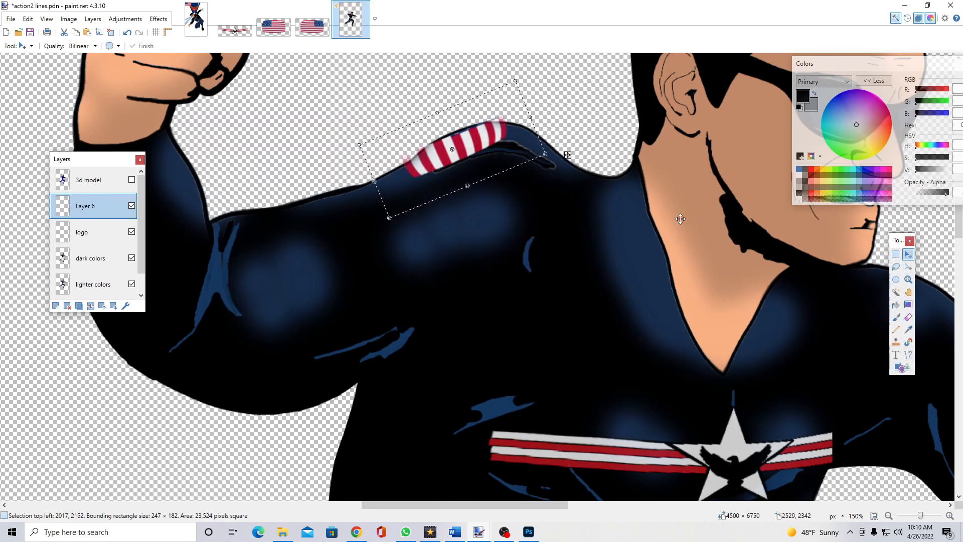
drag(476, 149, 476, 146)
Trim the edges of the shoulder stripes to the shoulder outline using the Eraser with a brush width of 13.
click(909, 317)
click(123, 46)
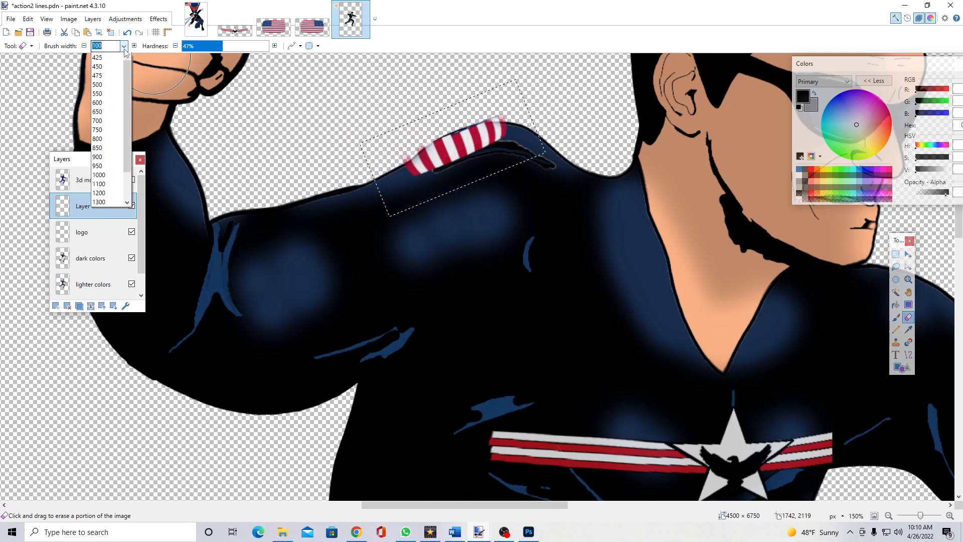
scroll(107, 74, up, 2)
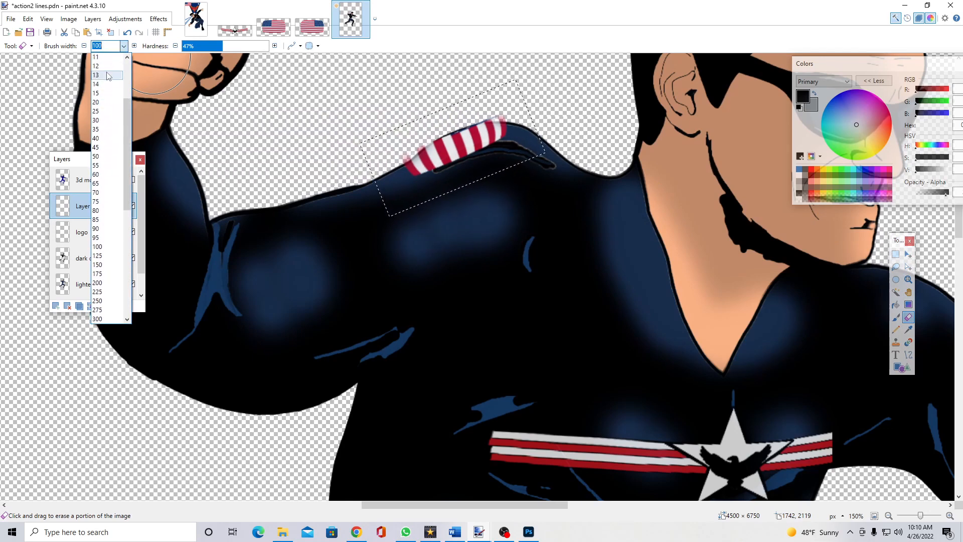
click(108, 76)
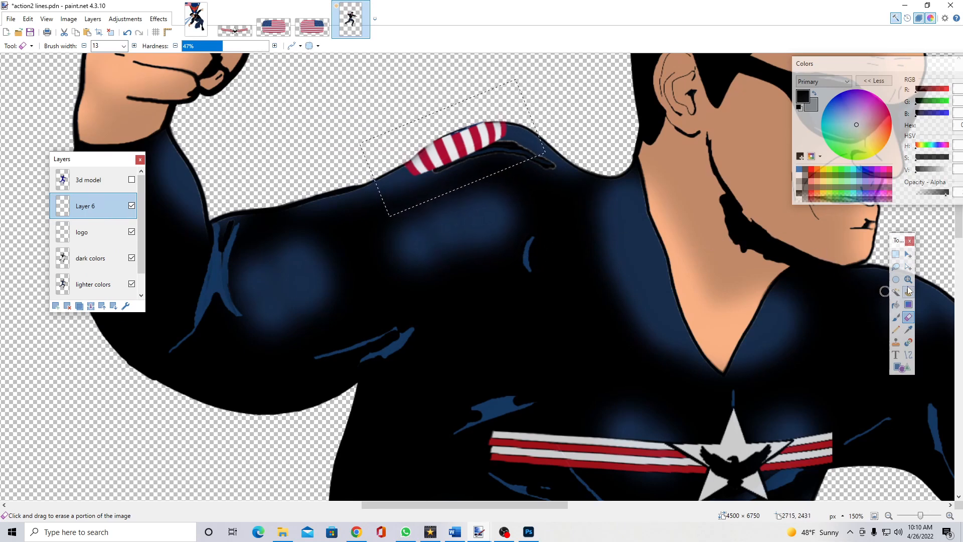
Clear the selection around the shoulder stripes.
click(896, 254)
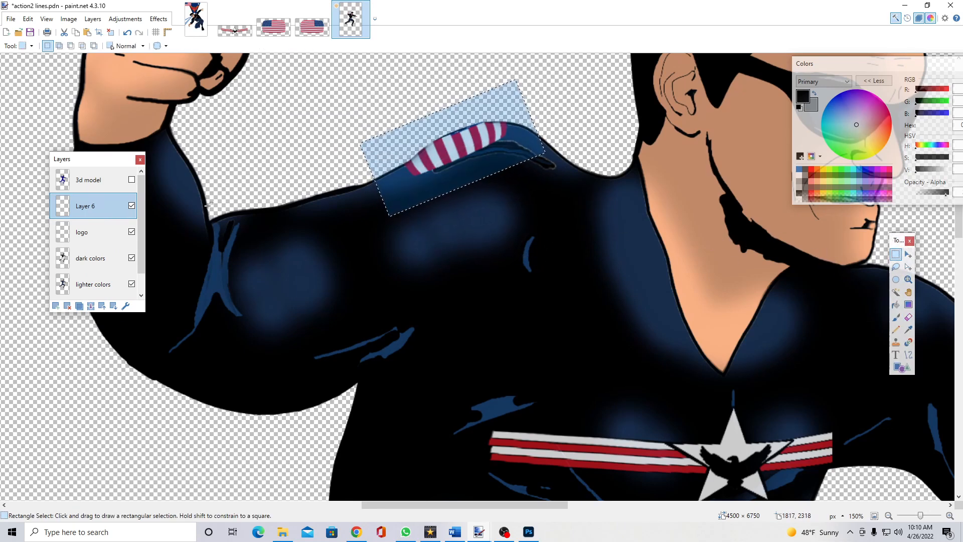
click(909, 280)
right_click(565, 311)
right_click(565, 312)
right_click(565, 311)
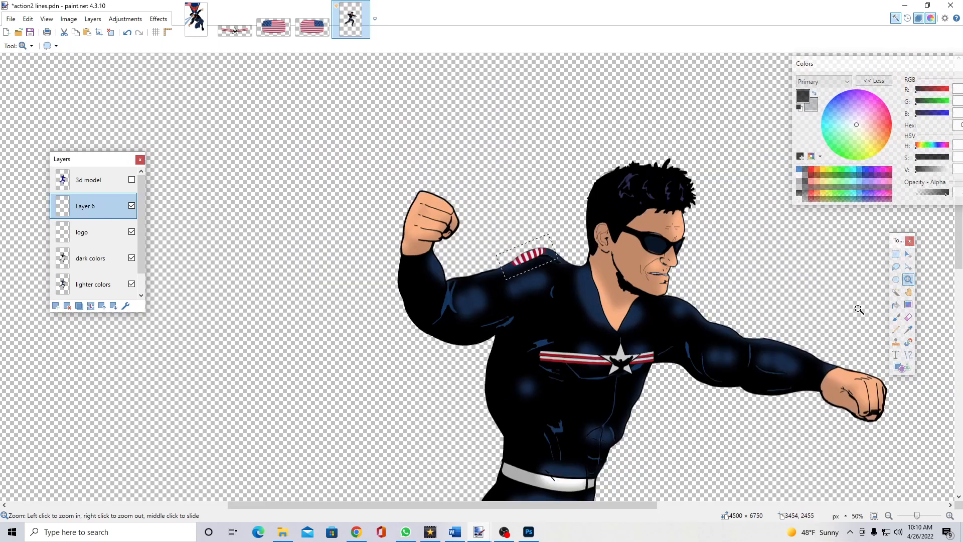
click(896, 255)
click(725, 318)
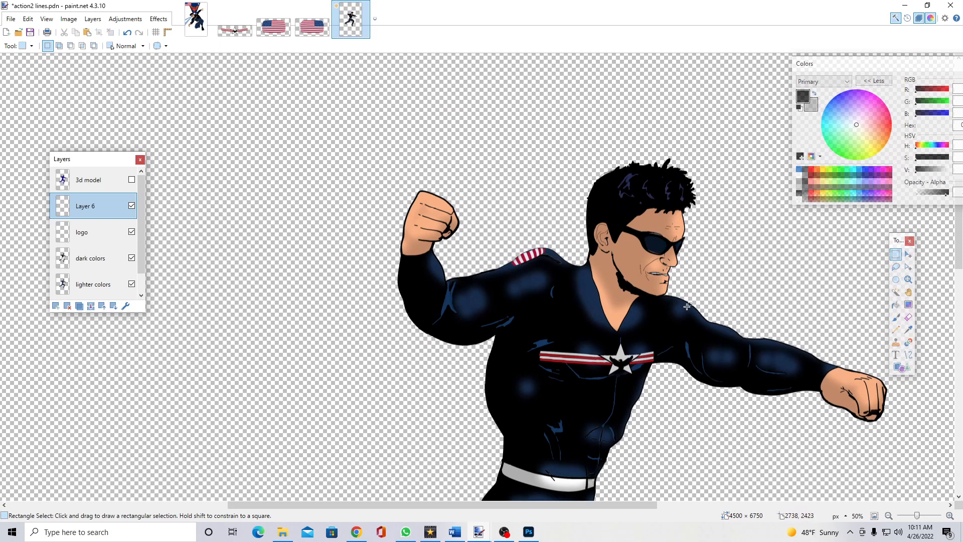
Save the layered figure drawing.
click(908, 279)
right_click(557, 325)
right_click(557, 325)
right_click(558, 325)
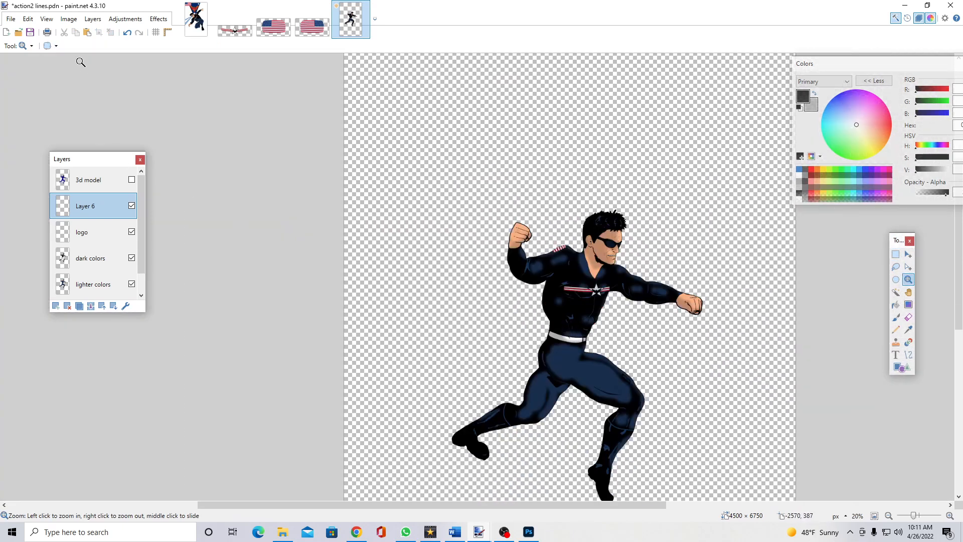
click(30, 32)
right_click(564, 323)
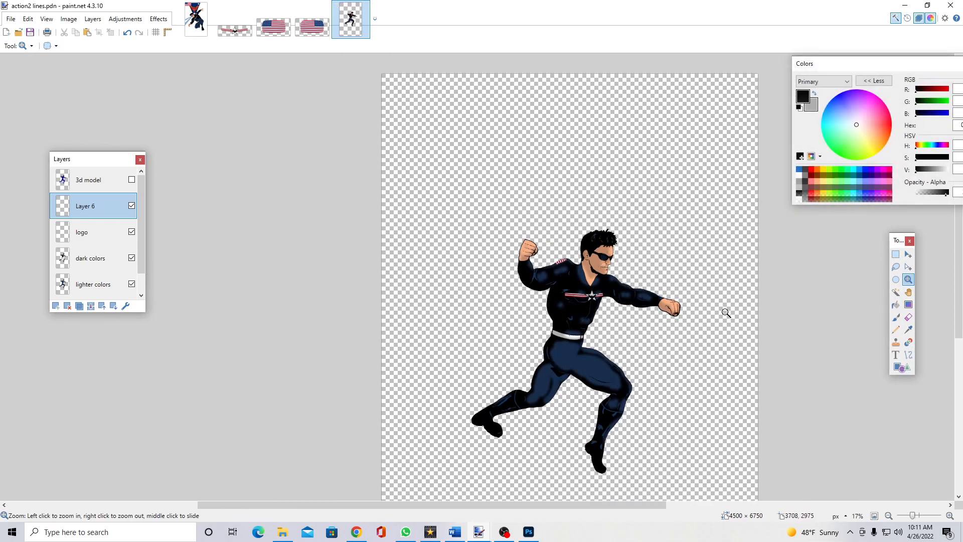
Select an area of about 4063 × 4129 pixels around the whole figure and copy it merged from all visible layers.
click(895, 255)
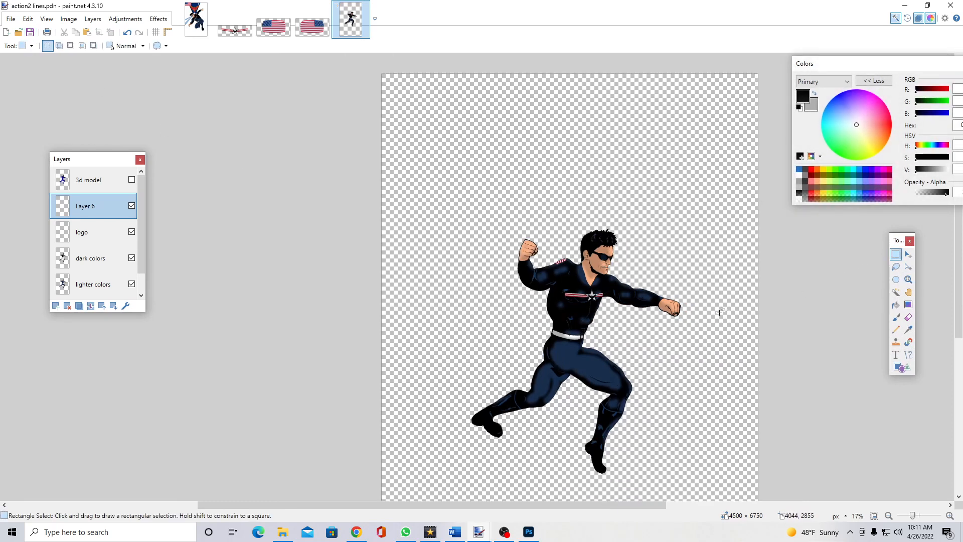
scroll(715, 308, down, 2)
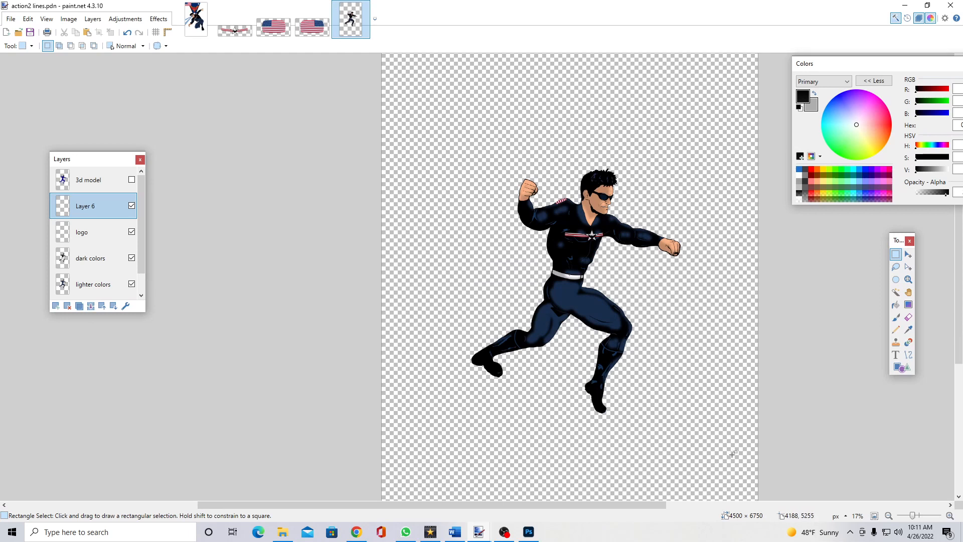
drag(748, 475, 381, 97)
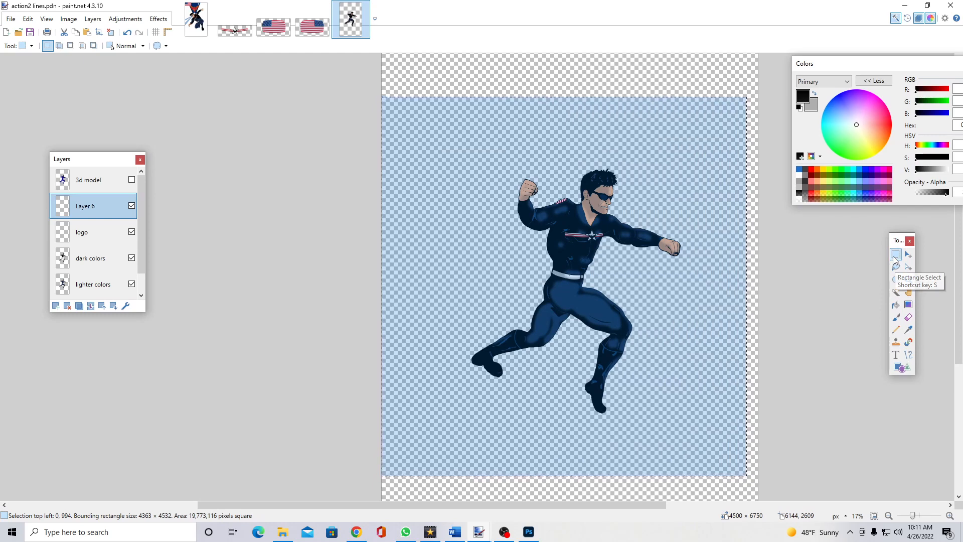
drag(742, 466, 401, 121)
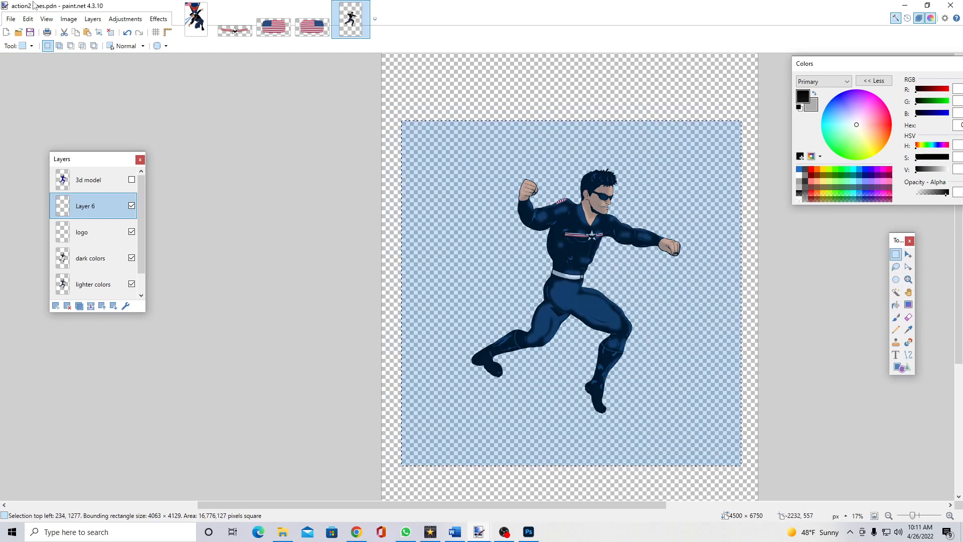
click(27, 19)
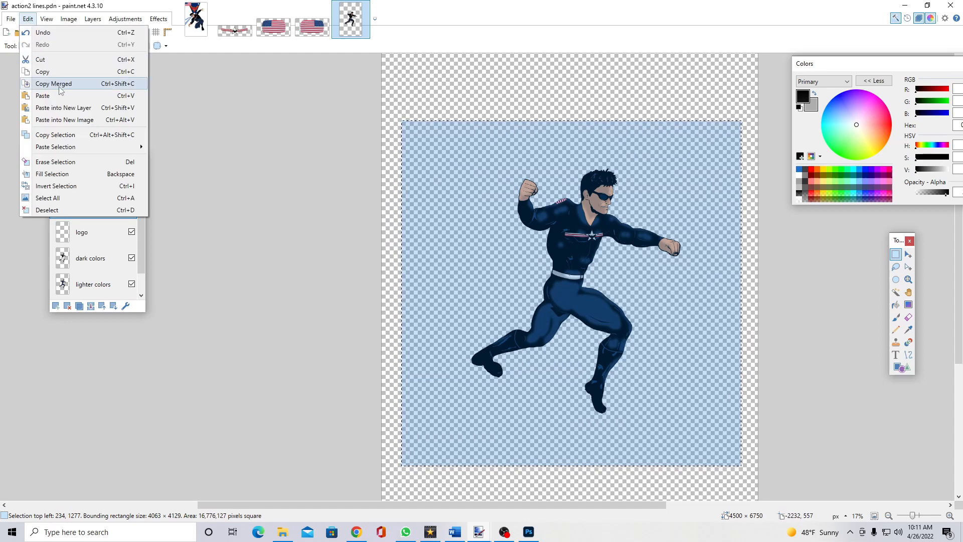
click(60, 85)
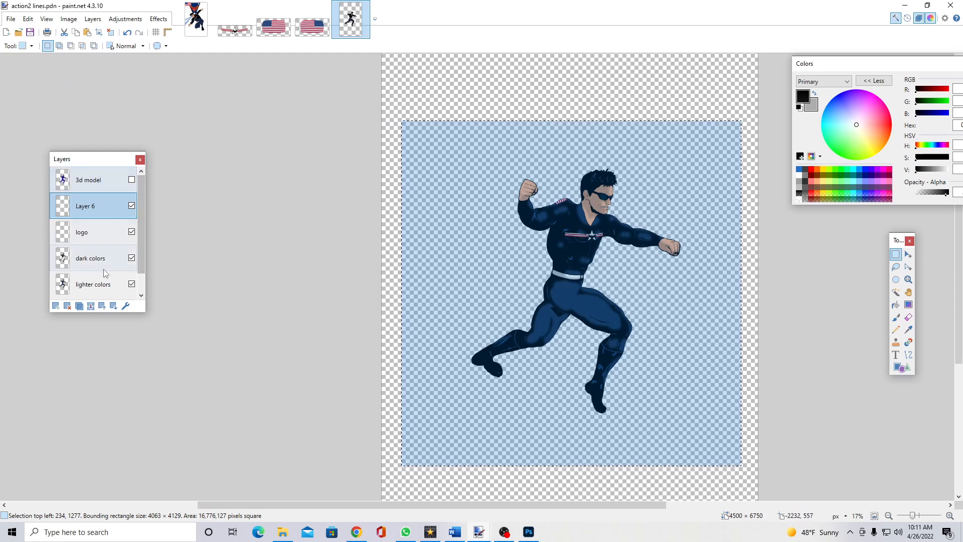
Paste the merged figure into a new image.
mouse_move(142, 200)
mouse_down()
mouse_move(145, 220)
mouse_move(143, 190)
mouse_up()
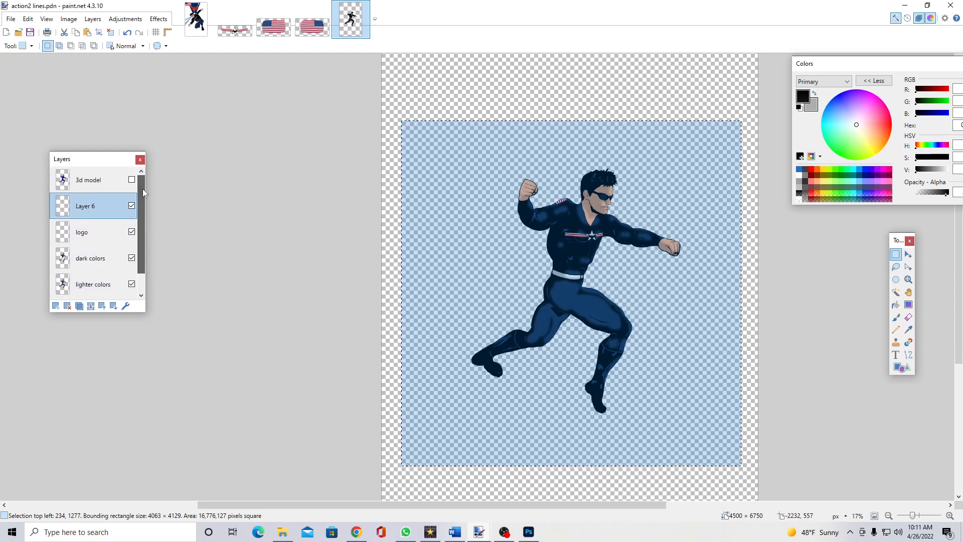
click(28, 19)
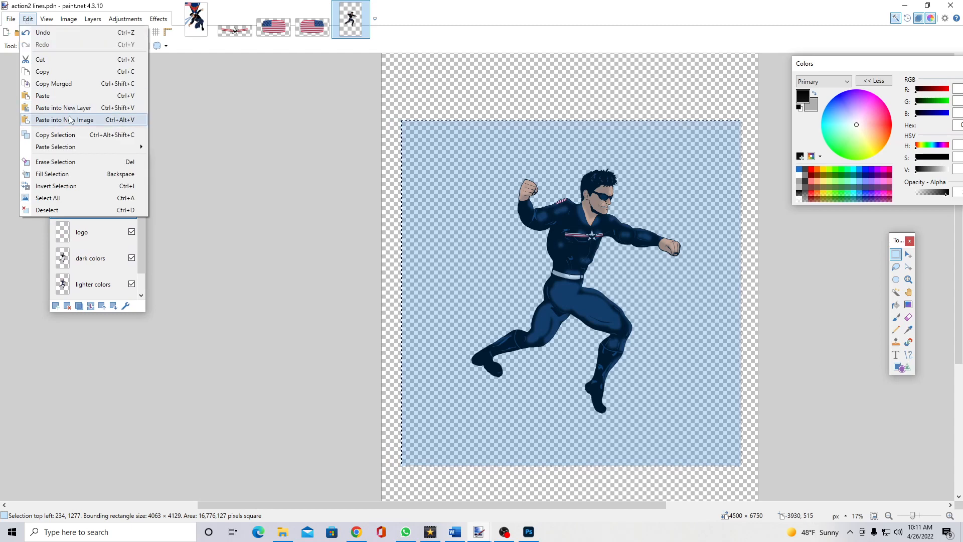
click(95, 125)
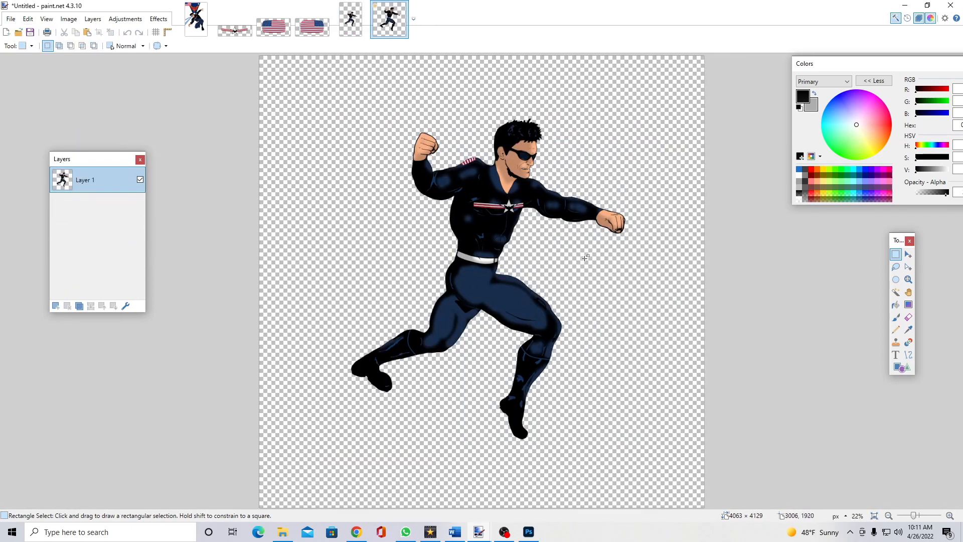
Return to the layered action2 lines drawing, show the 3d model layer and lower its opacity so the colored art shows through.
click(351, 19)
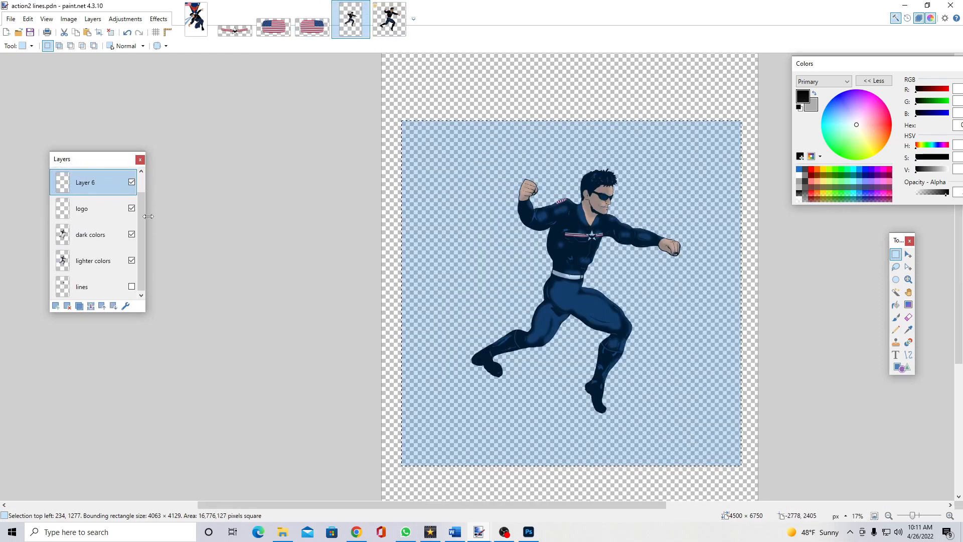
click(909, 279)
click(606, 243)
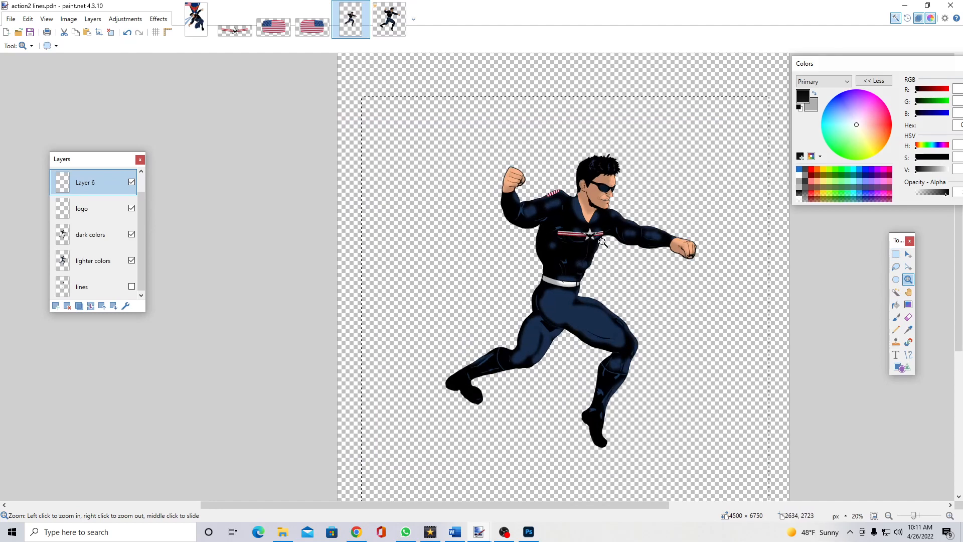
click(603, 242)
drag(143, 205, 143, 178)
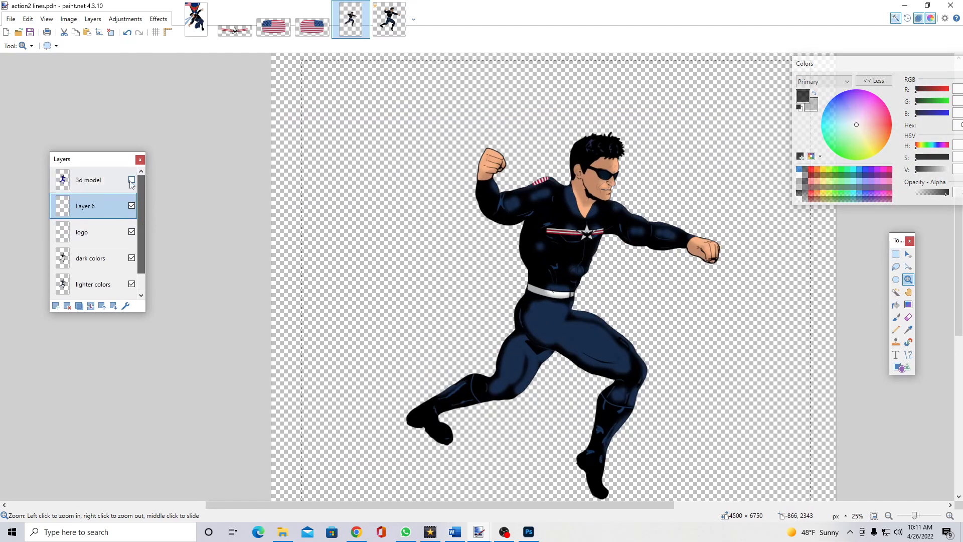
click(132, 180)
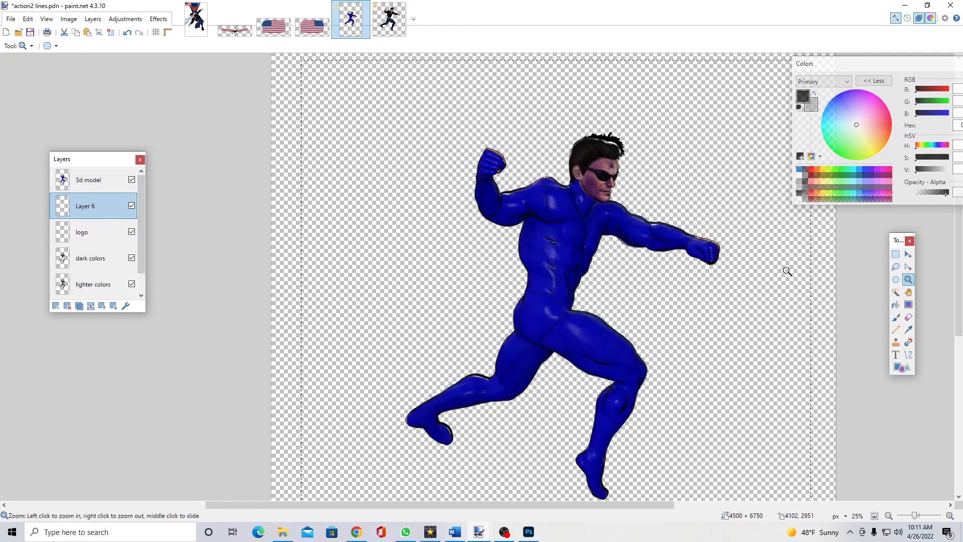
double_click(102, 190)
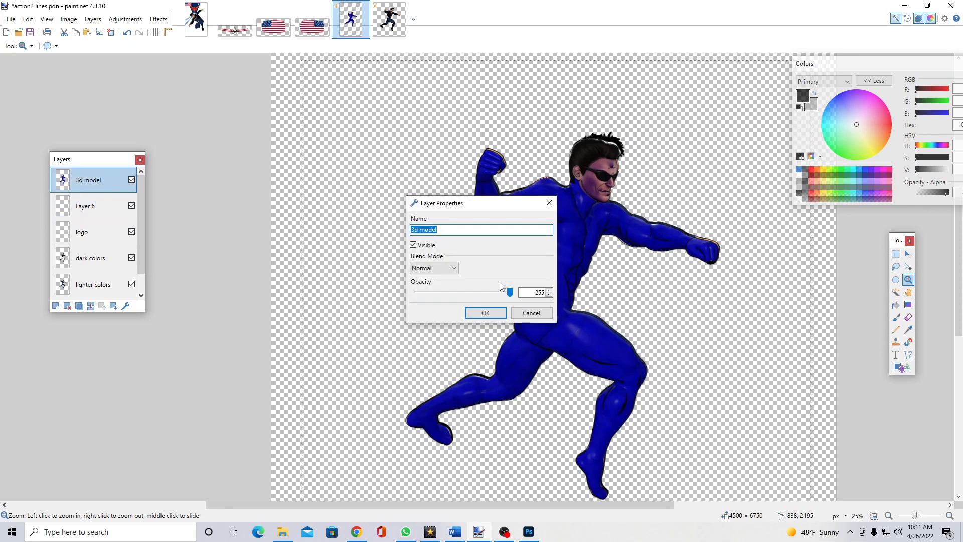
drag(510, 295, 467, 297)
click(485, 311)
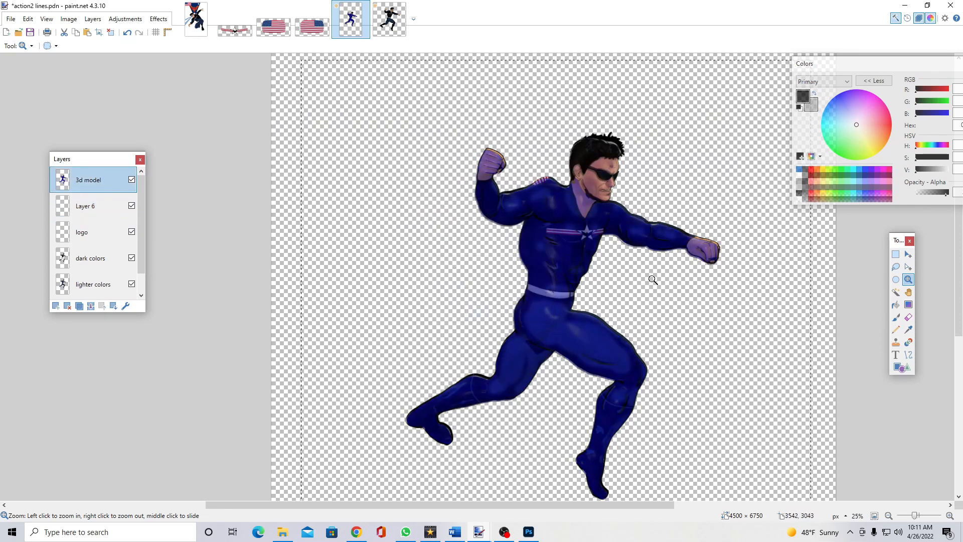
Move the selected 3D model about 8 pixels right and 14 pixels up to align it with the drawn figure.
click(908, 254)
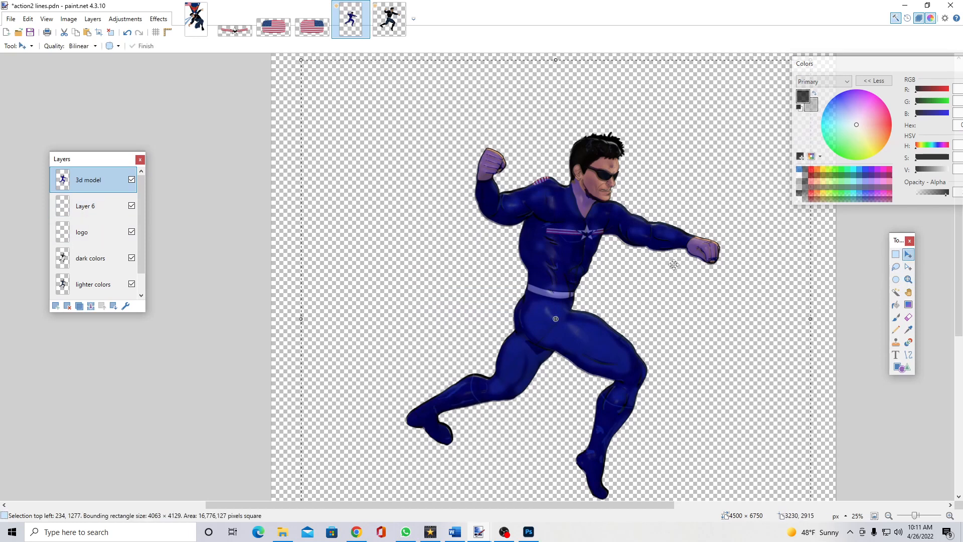
drag(576, 260, 578, 253)
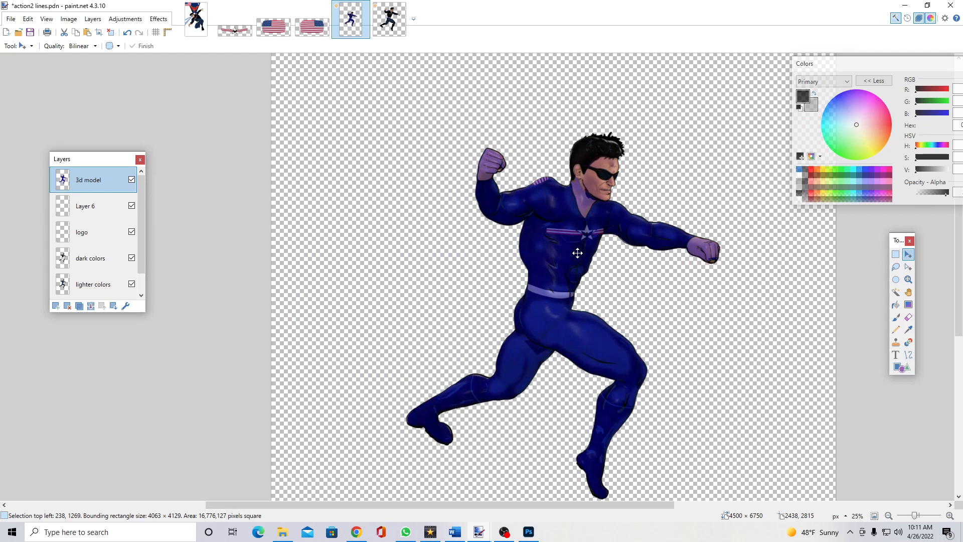
click(908, 279)
click(564, 286)
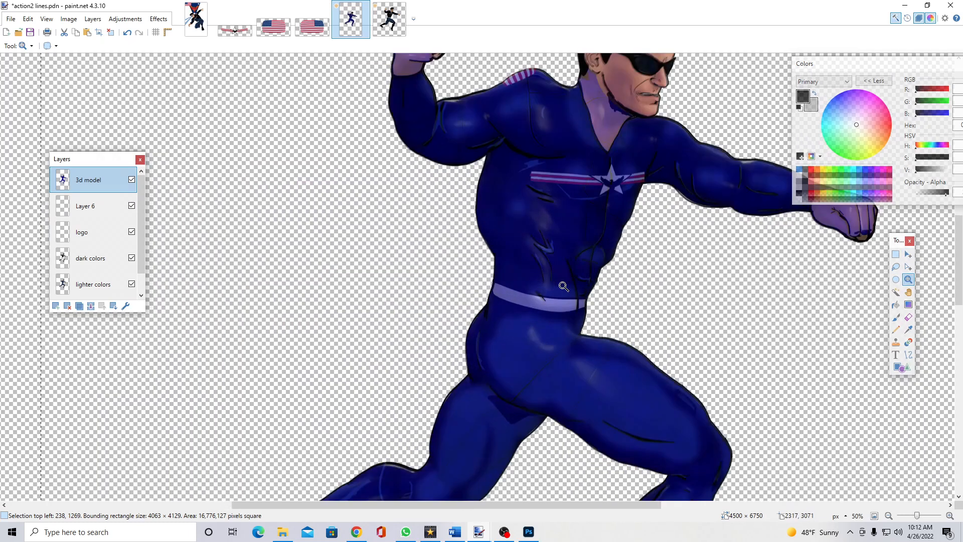
scroll(577, 281, up, 3)
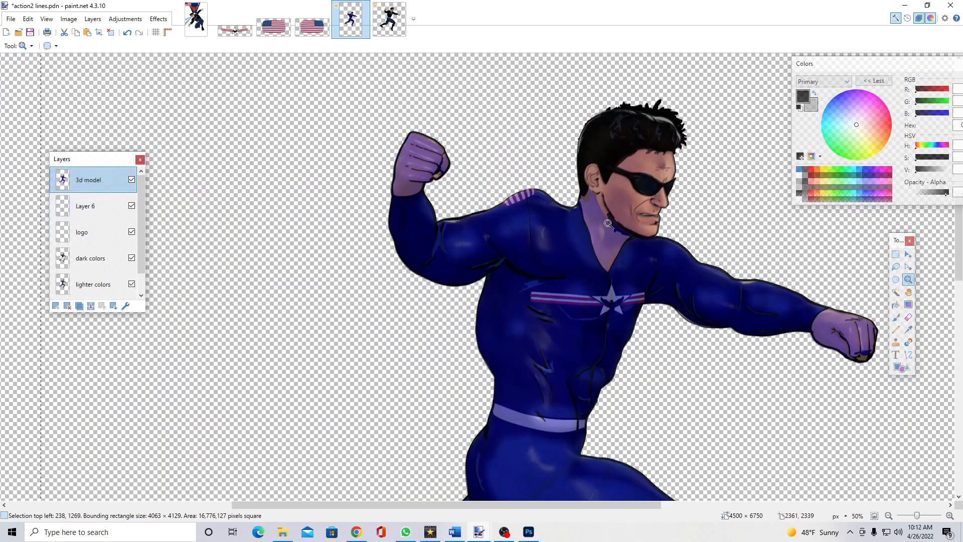
click(909, 254)
drag(727, 288, 726, 288)
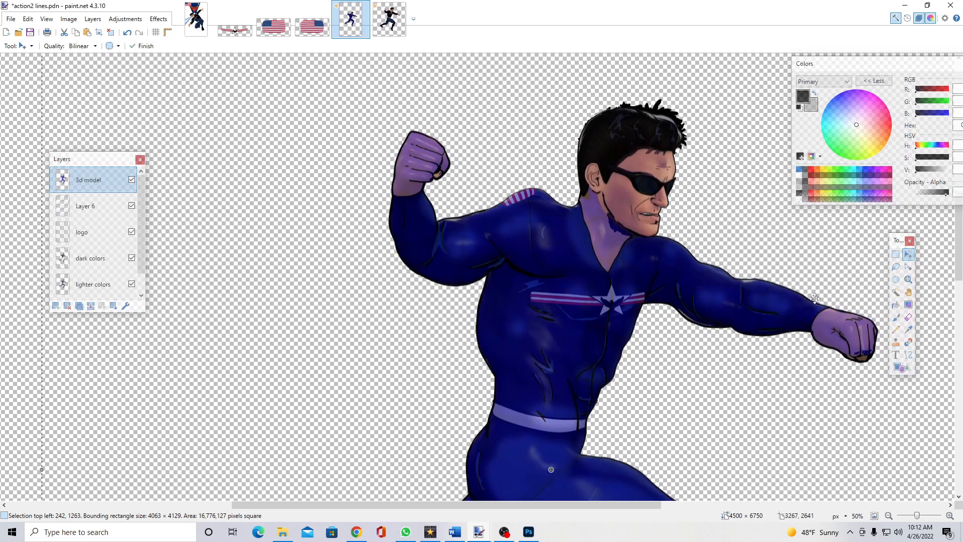
Erase the 3d model overlay from the neck, shoulder stripes, both fists and upper suit using a 75 px eraser at 58% hardness.
click(908, 317)
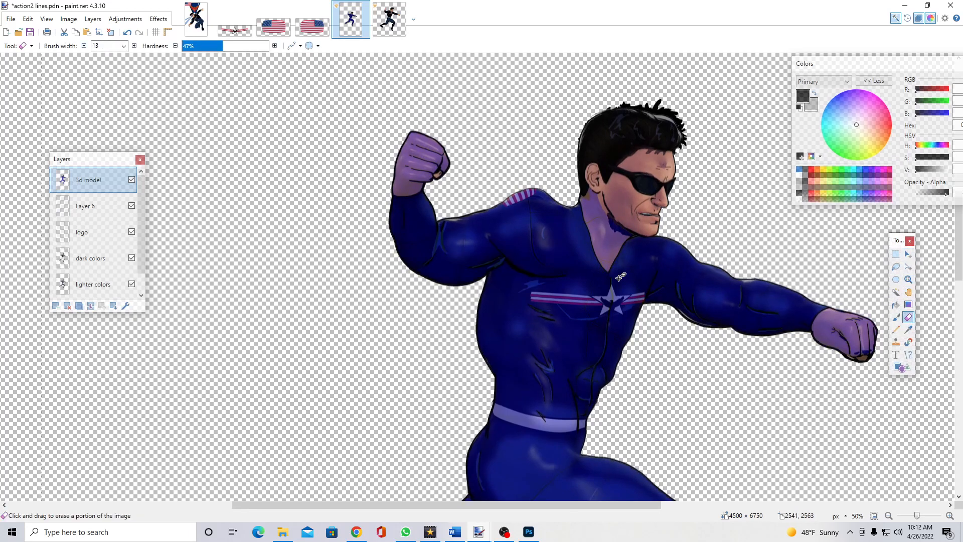
click(232, 46)
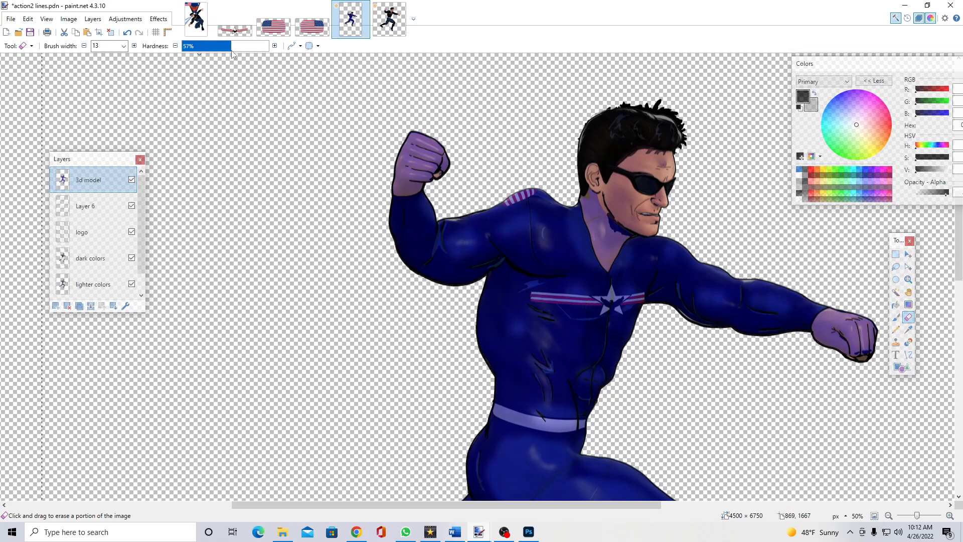
click(123, 45)
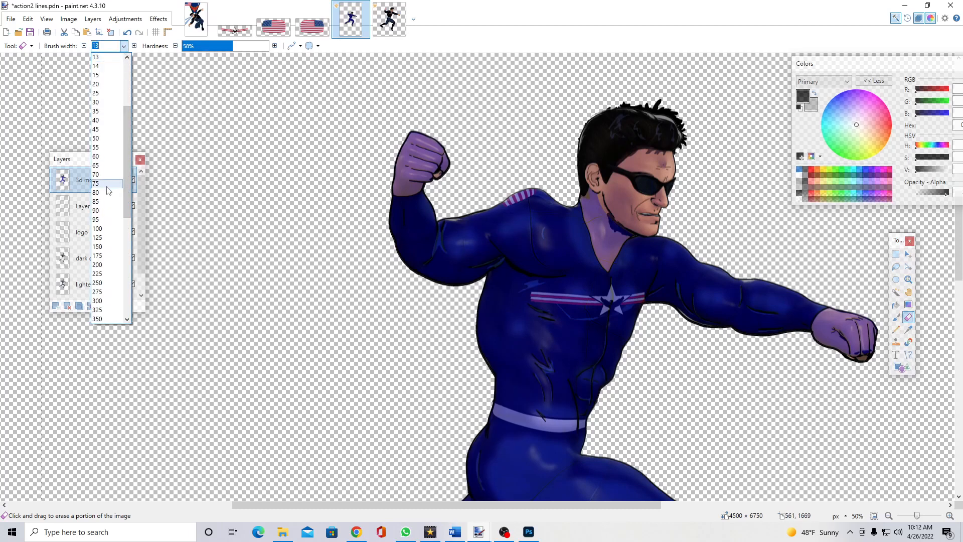
click(115, 183)
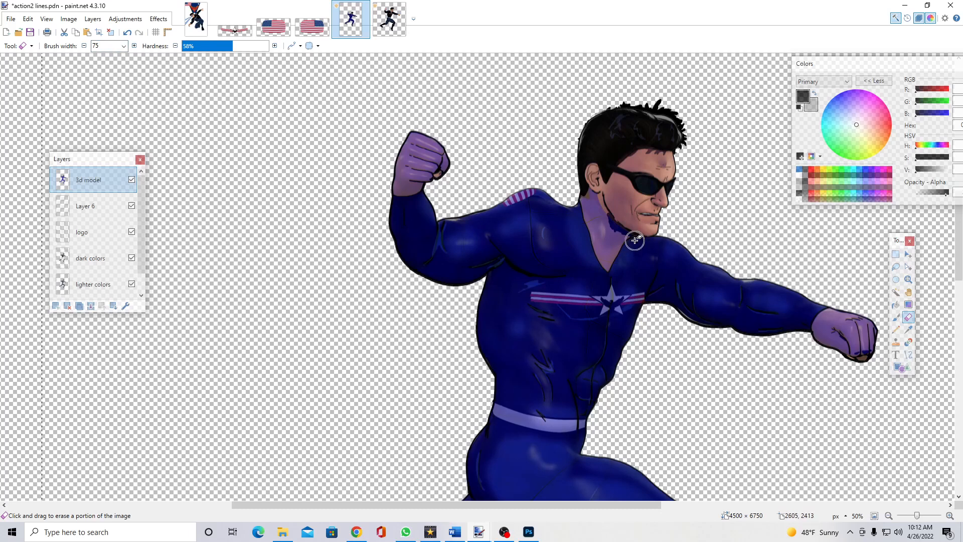
mouse_move(622, 243)
mouse_down()
mouse_move(600, 223)
mouse_move(591, 195)
mouse_move(618, 261)
mouse_move(607, 259)
mouse_move(587, 218)
mouse_move(592, 236)
mouse_move(578, 198)
mouse_move(538, 195)
mouse_move(559, 199)
mouse_move(437, 215)
mouse_move(427, 183)
mouse_move(442, 150)
mouse_move(426, 133)
mouse_move(425, 166)
mouse_move(417, 134)
mouse_move(423, 174)
mouse_up()
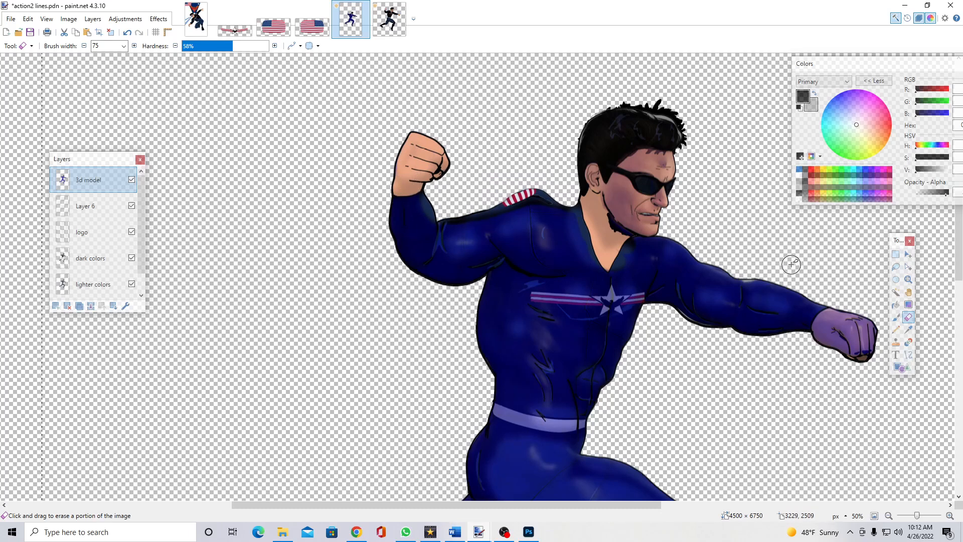
mouse_move(875, 346)
mouse_down()
mouse_move(865, 324)
mouse_move(850, 364)
mouse_move(837, 360)
mouse_move(857, 314)
mouse_move(837, 350)
mouse_move(846, 312)
mouse_move(830, 347)
mouse_move(832, 318)
mouse_up()
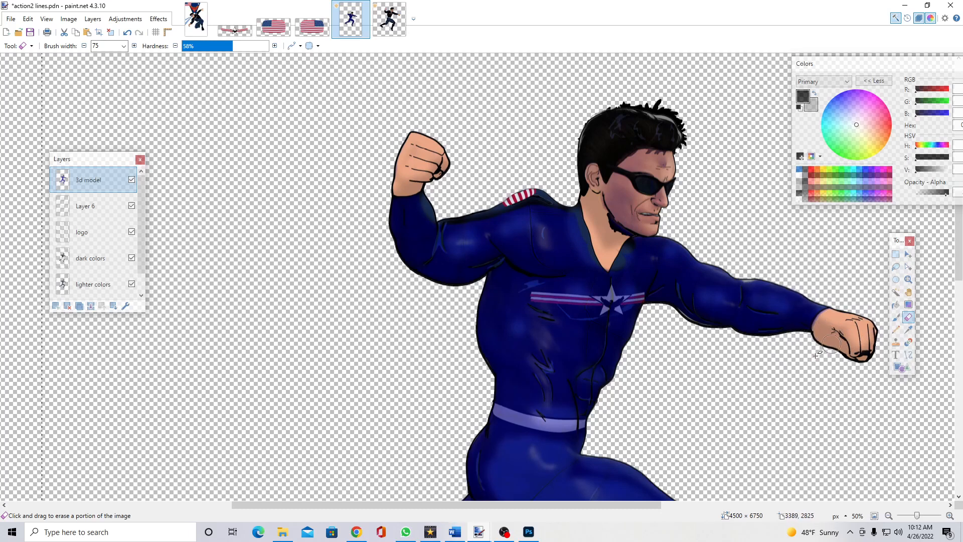
scroll(753, 341, down, 1)
scroll(622, 260, down, 3)
scroll(625, 259, down, 1)
scroll(778, 271, up, 4)
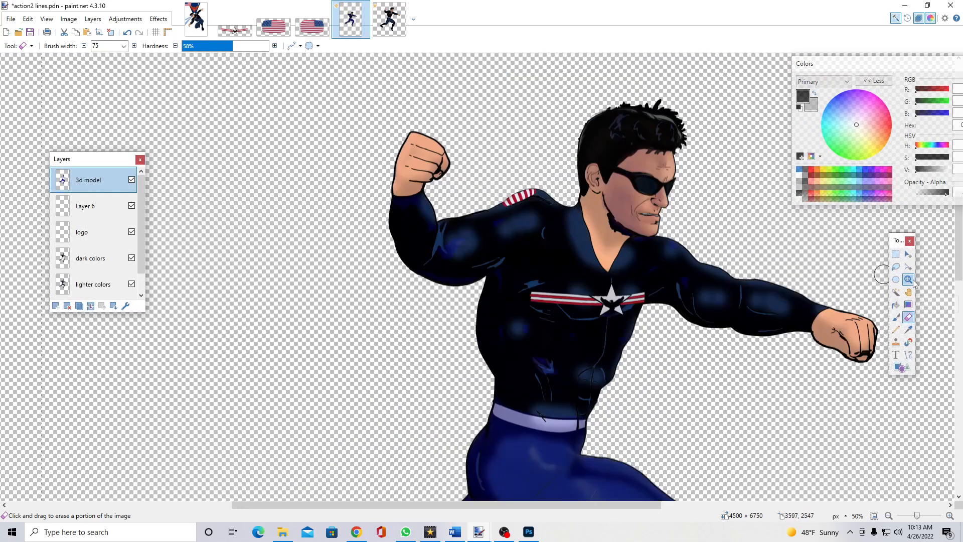
Partially erase the 3d model overlay across the hair, using the eraser with the primary color's opacity lowered to 89.
click(908, 279)
click(627, 200)
scroll(635, 205, up, 2)
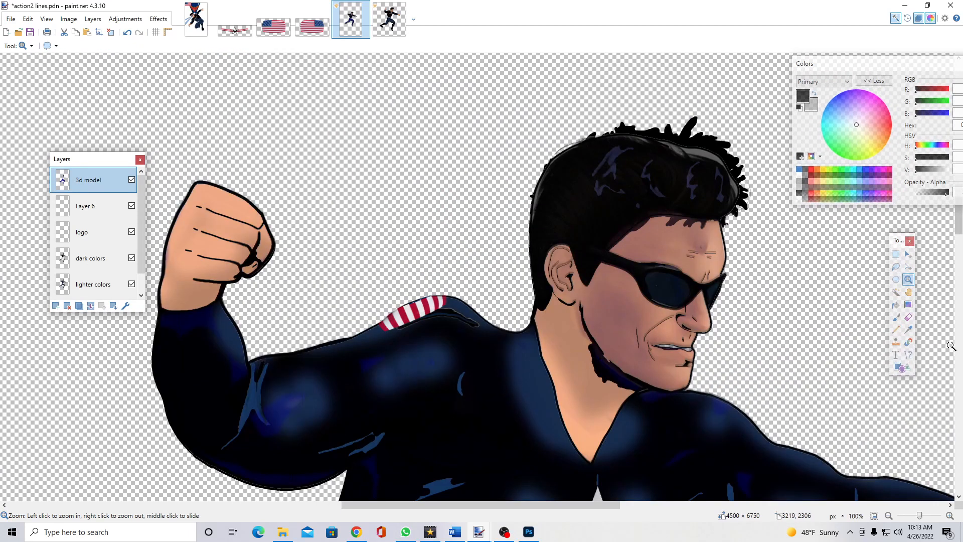
click(909, 317)
click(937, 192)
drag(936, 192, 931, 193)
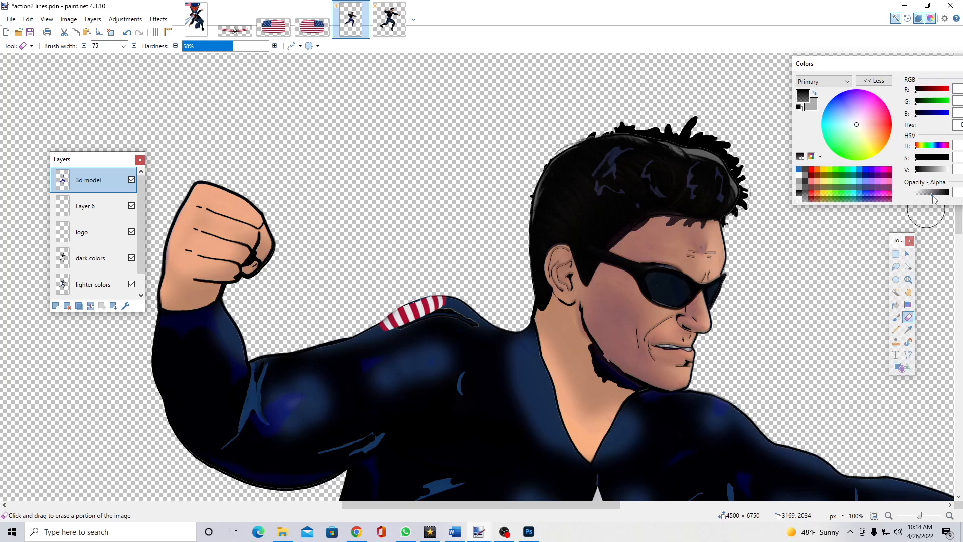
drag(876, 64, 806, 64)
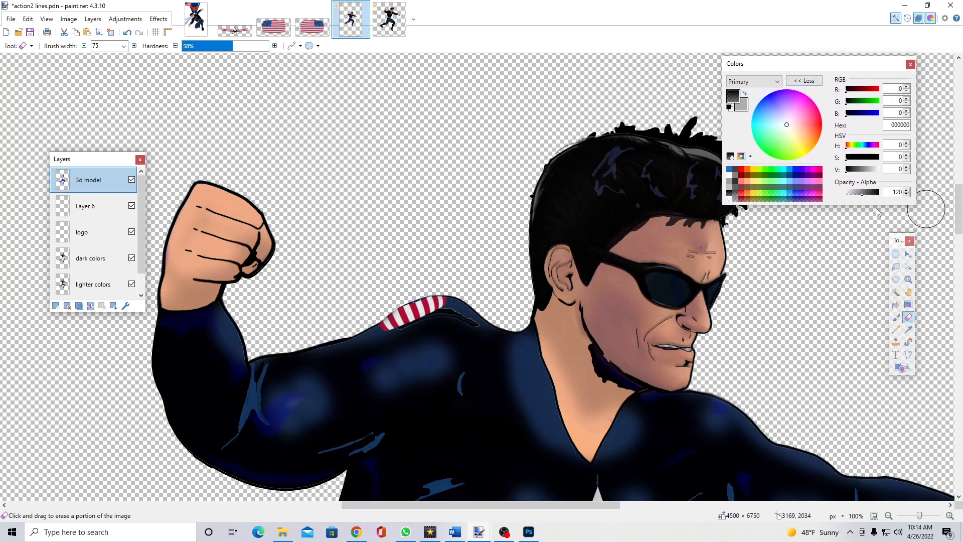
click(858, 195)
drag(815, 69, 841, 68)
scroll(768, 224, up, 1)
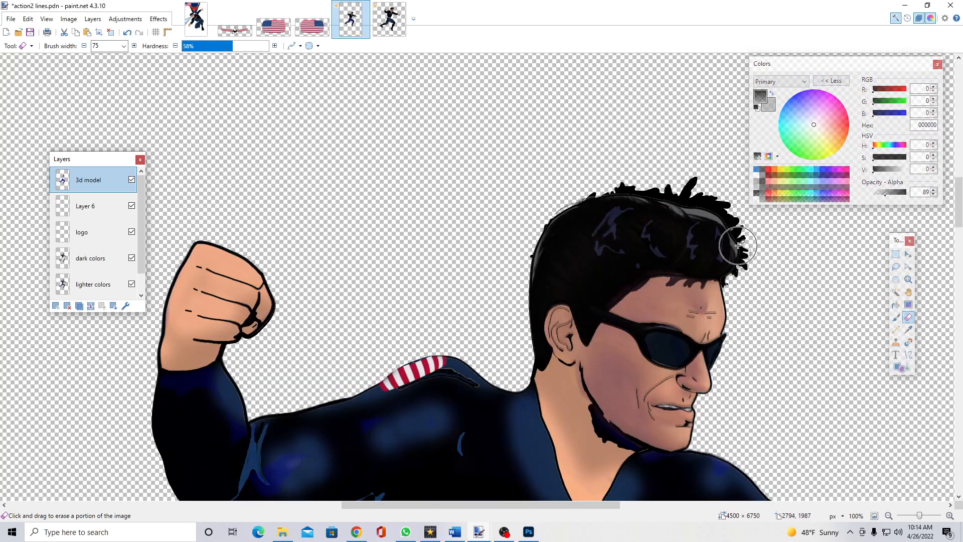
mouse_move(735, 252)
mouse_down()
mouse_move(737, 244)
mouse_move(703, 236)
mouse_move(740, 246)
mouse_move(697, 216)
mouse_move(633, 212)
mouse_up()
scroll(803, 307, up, 3)
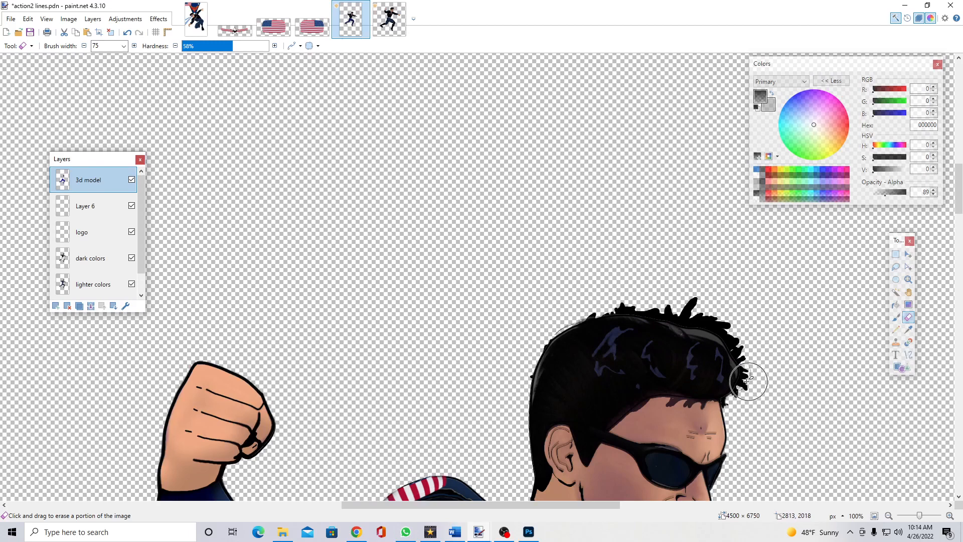
scroll(753, 328, down, 3)
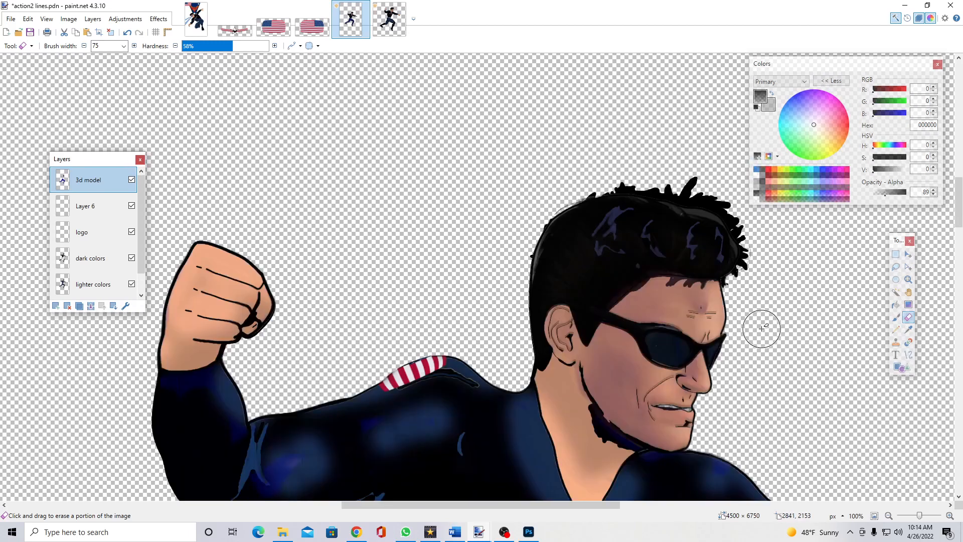
scroll(755, 336, up, 2)
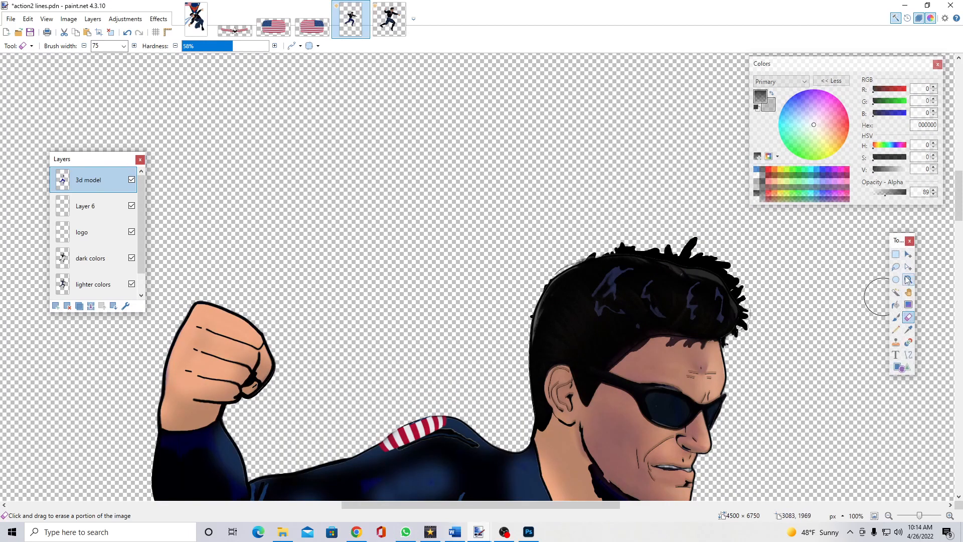
click(909, 254)
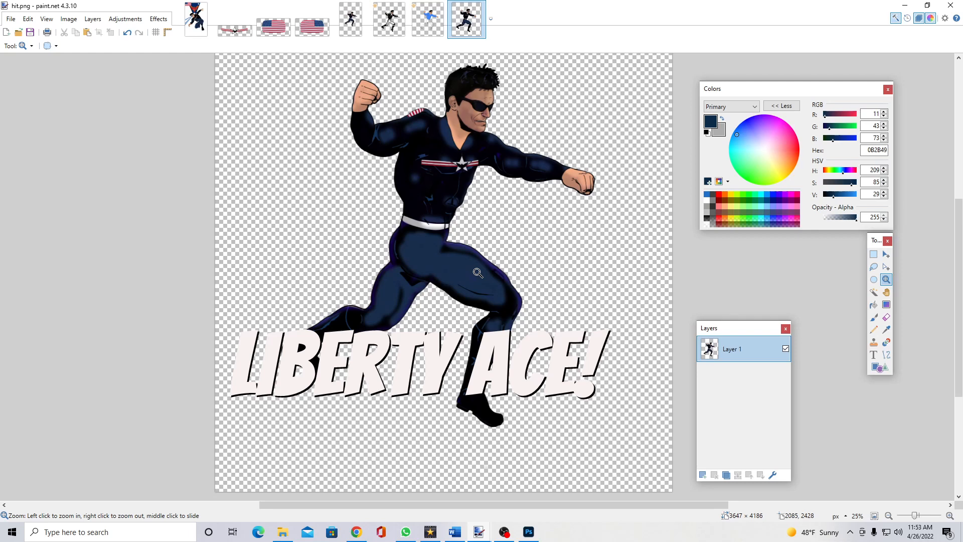
key(ctrl+z)
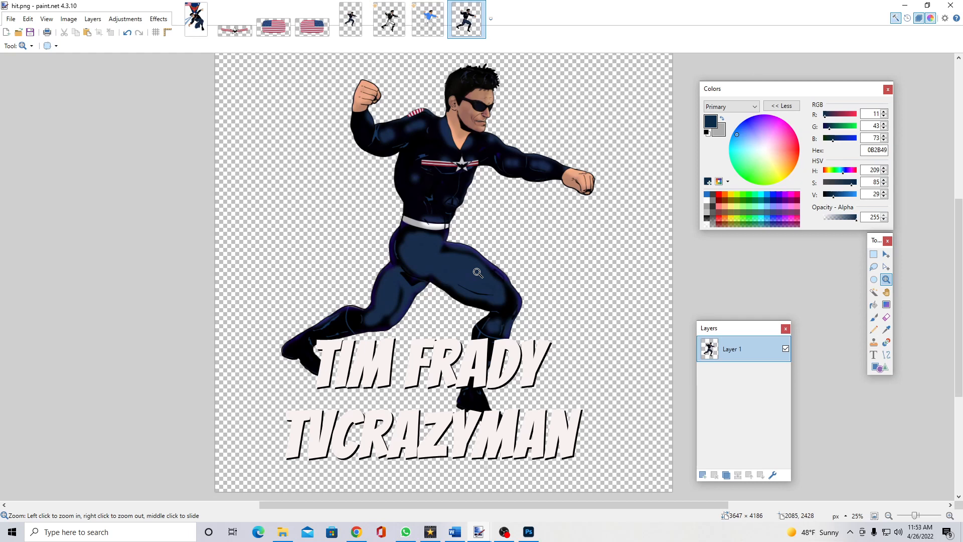
key(ctrl+z)
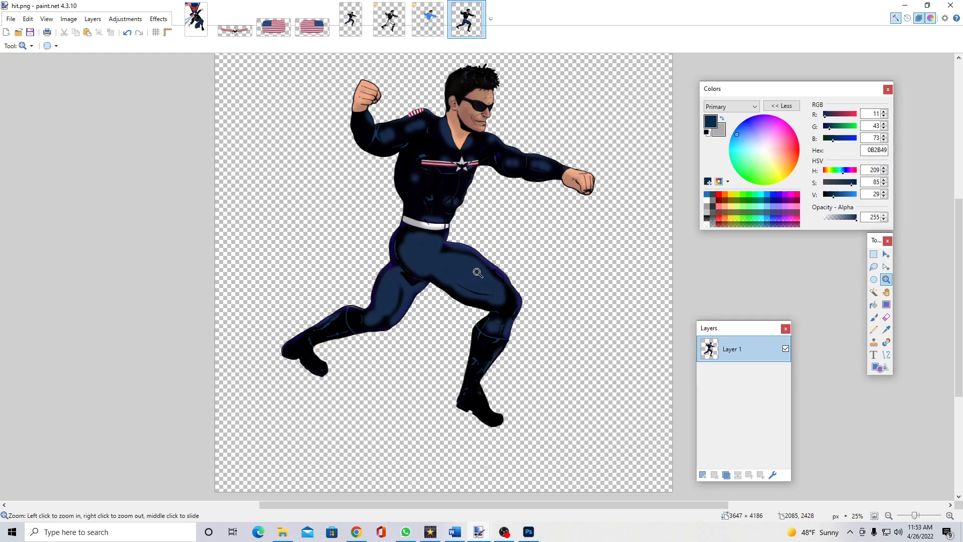